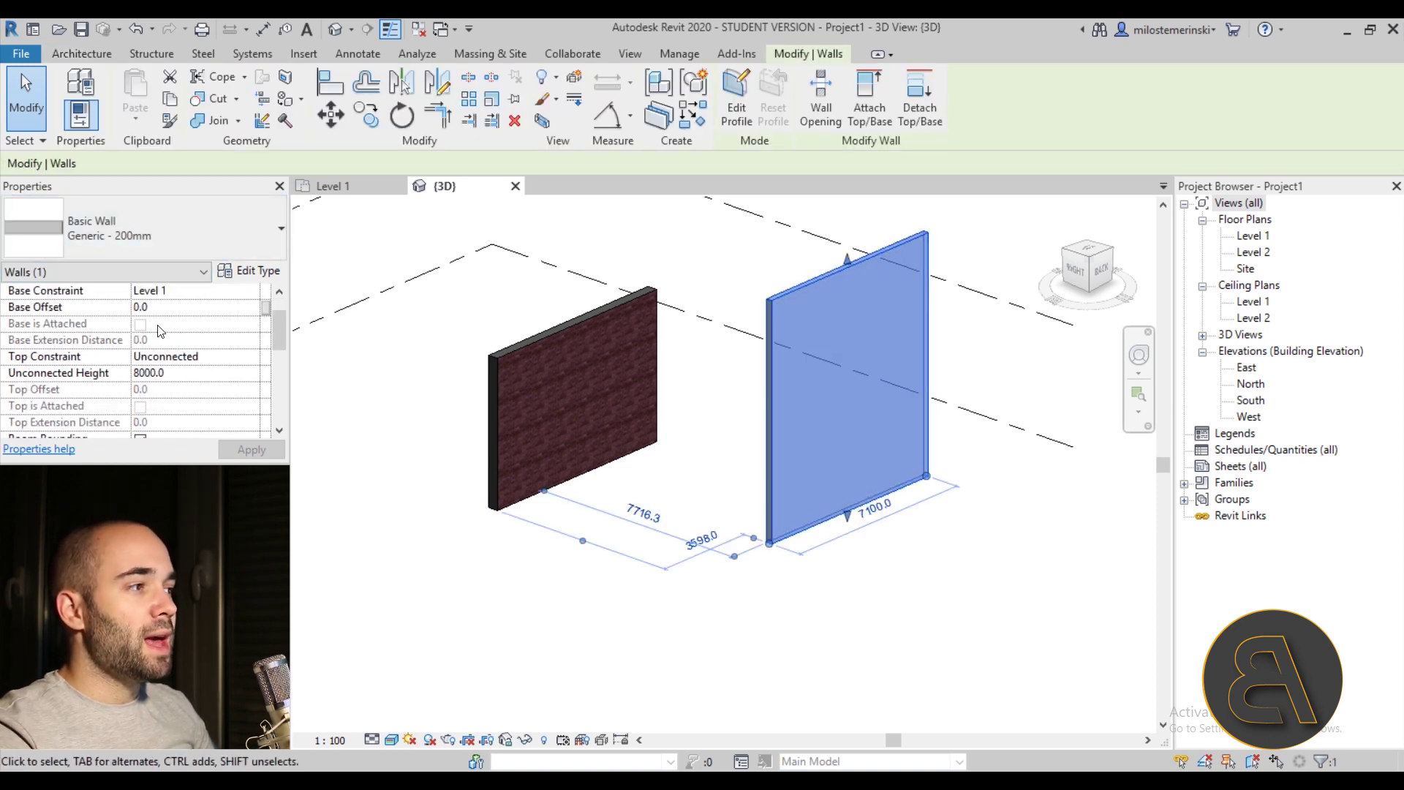
Compare the instance properties of the generic 200 mm wall with those of the exterior brick wall.
{"action": "scroll", "coordinate": [103, 340], "scroll_direction": "up", "scroll_amount": 1}
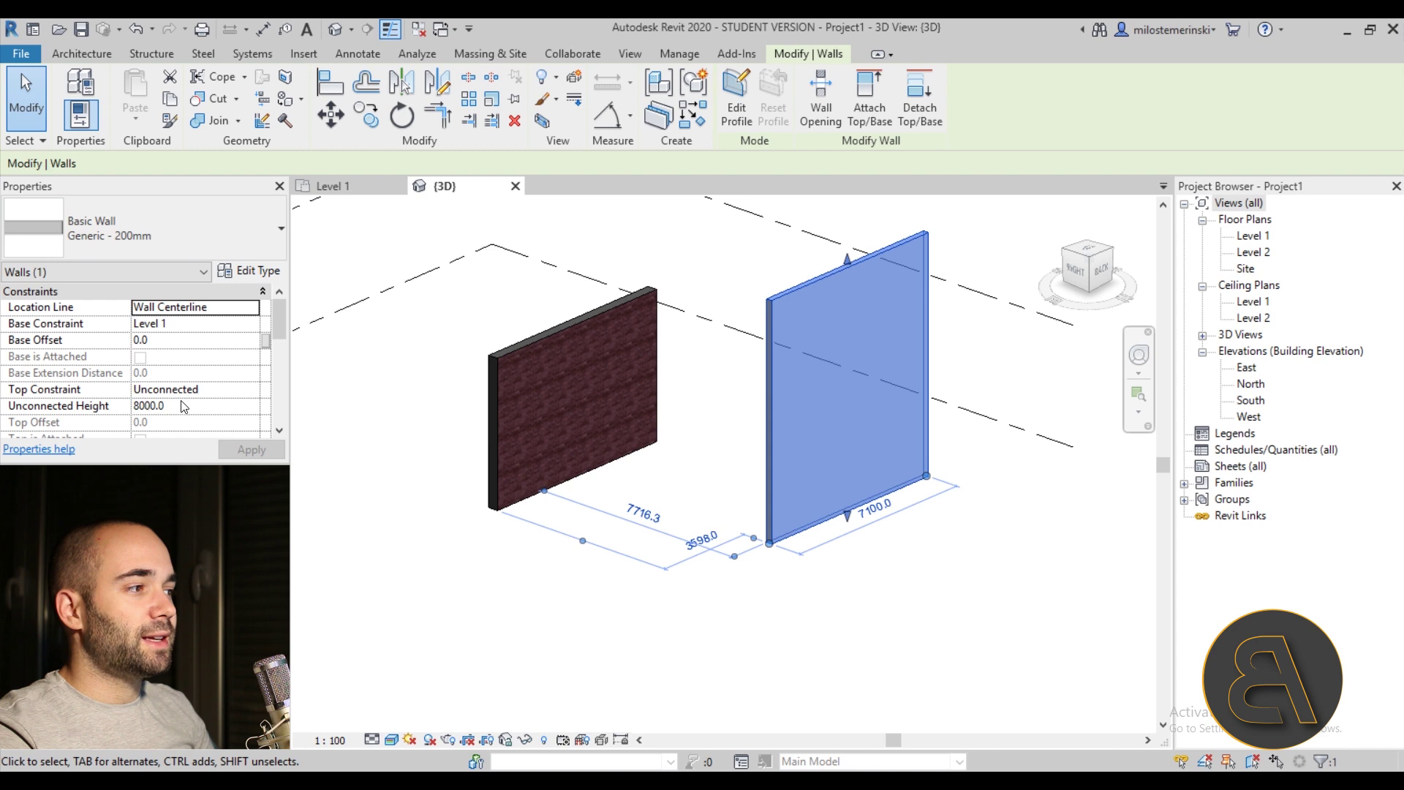
{"action": "scroll", "coordinate": [155, 385], "scroll_direction": "down", "scroll_amount": 3}
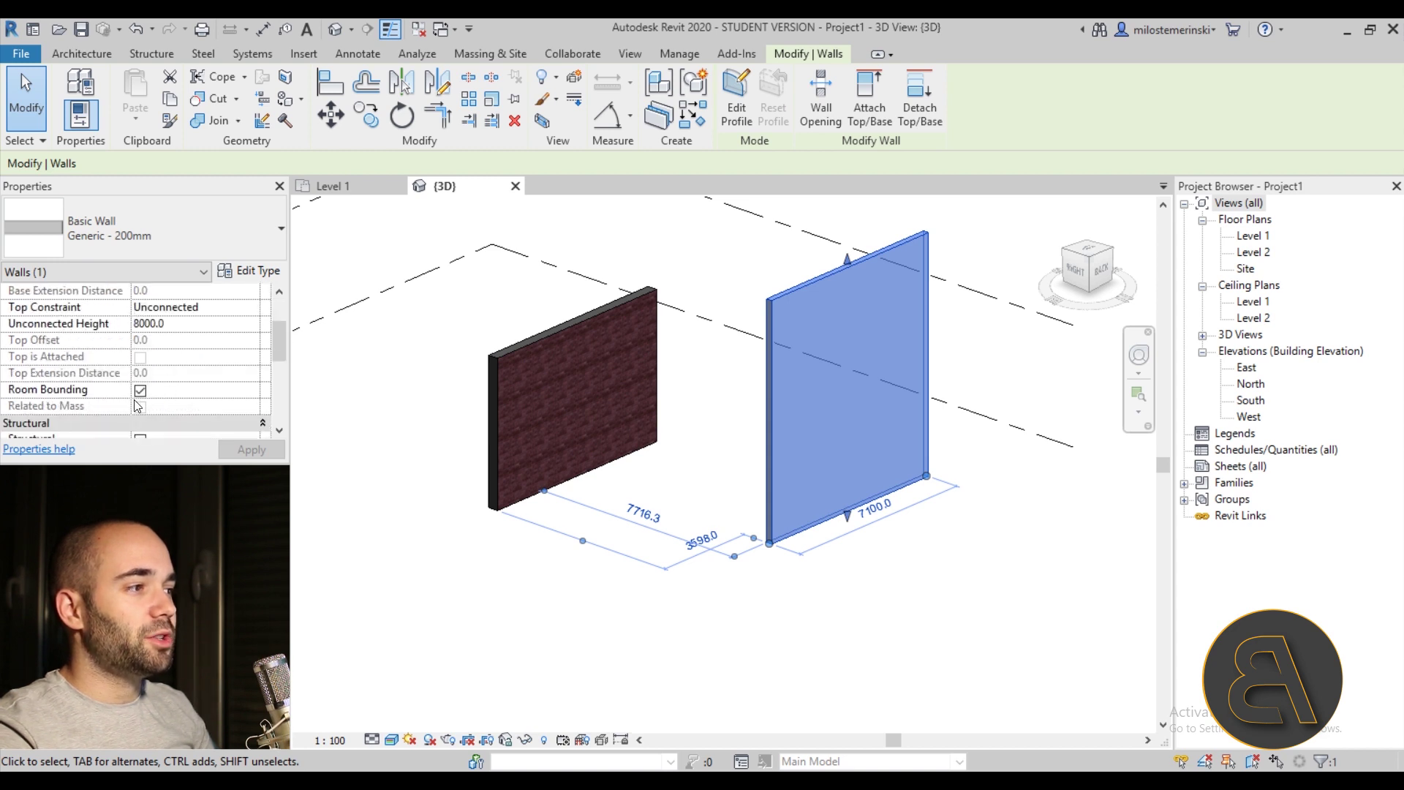
{"action": "left_click", "coordinate": [888, 584]}
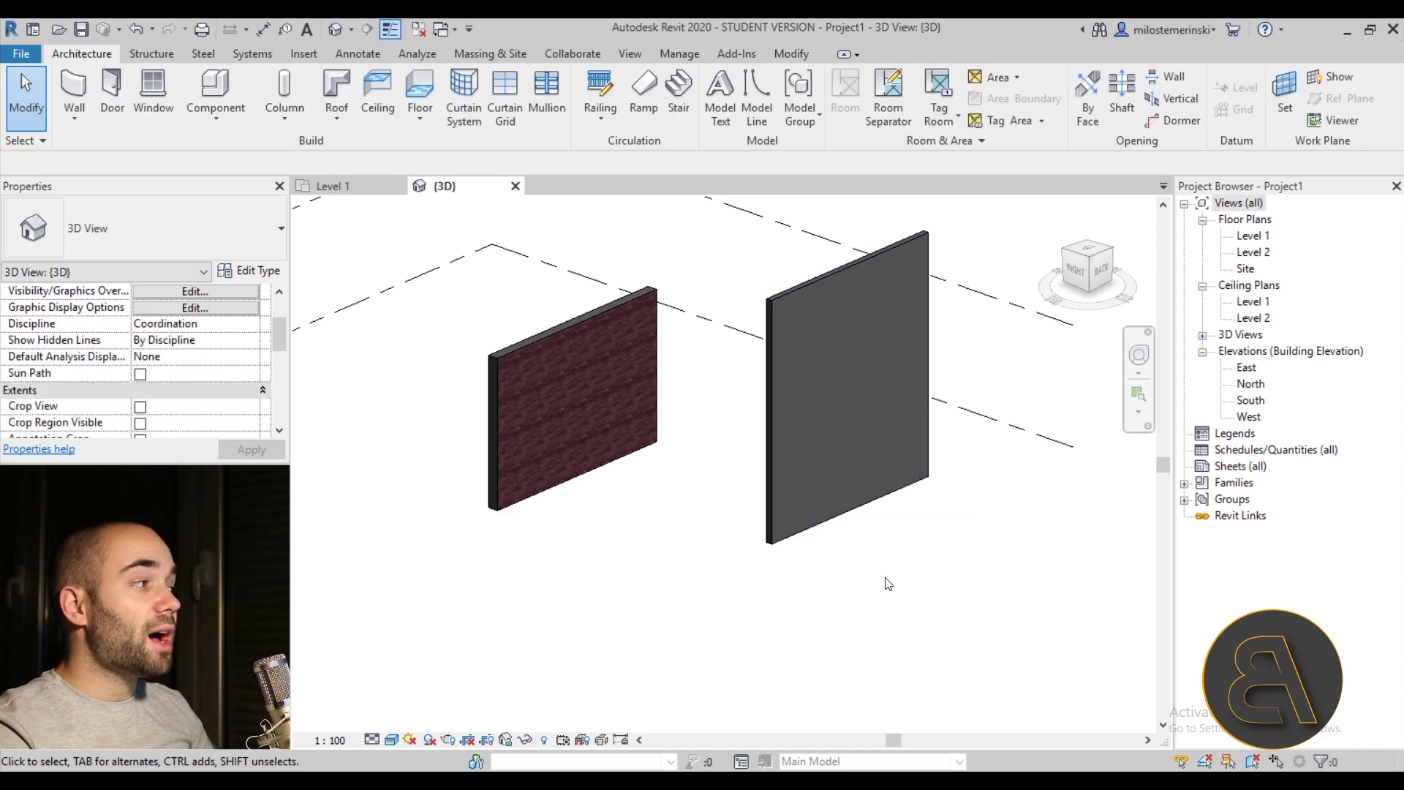
{"action": "left_click", "coordinate": [798, 541]}
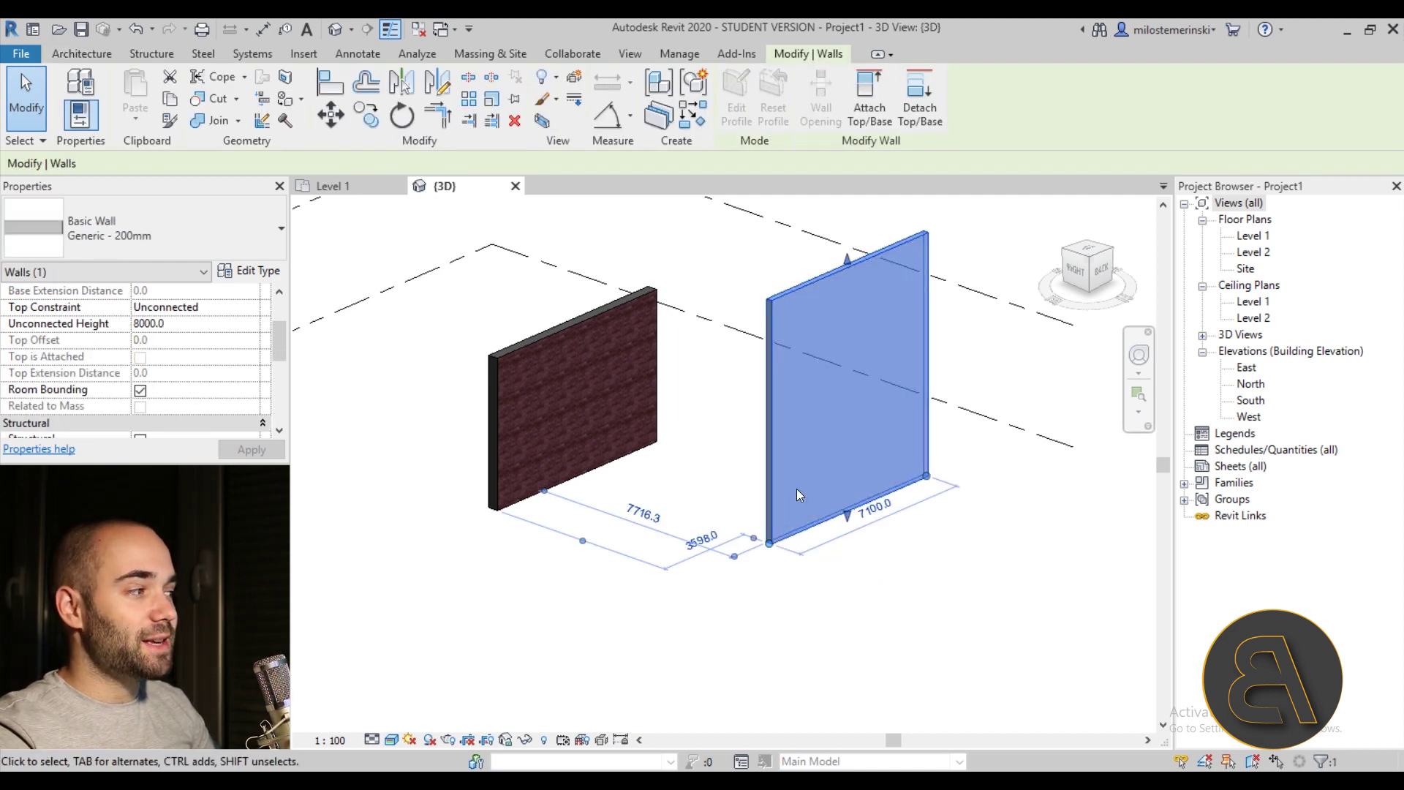
{"action": "left_click", "coordinate": [622, 438]}
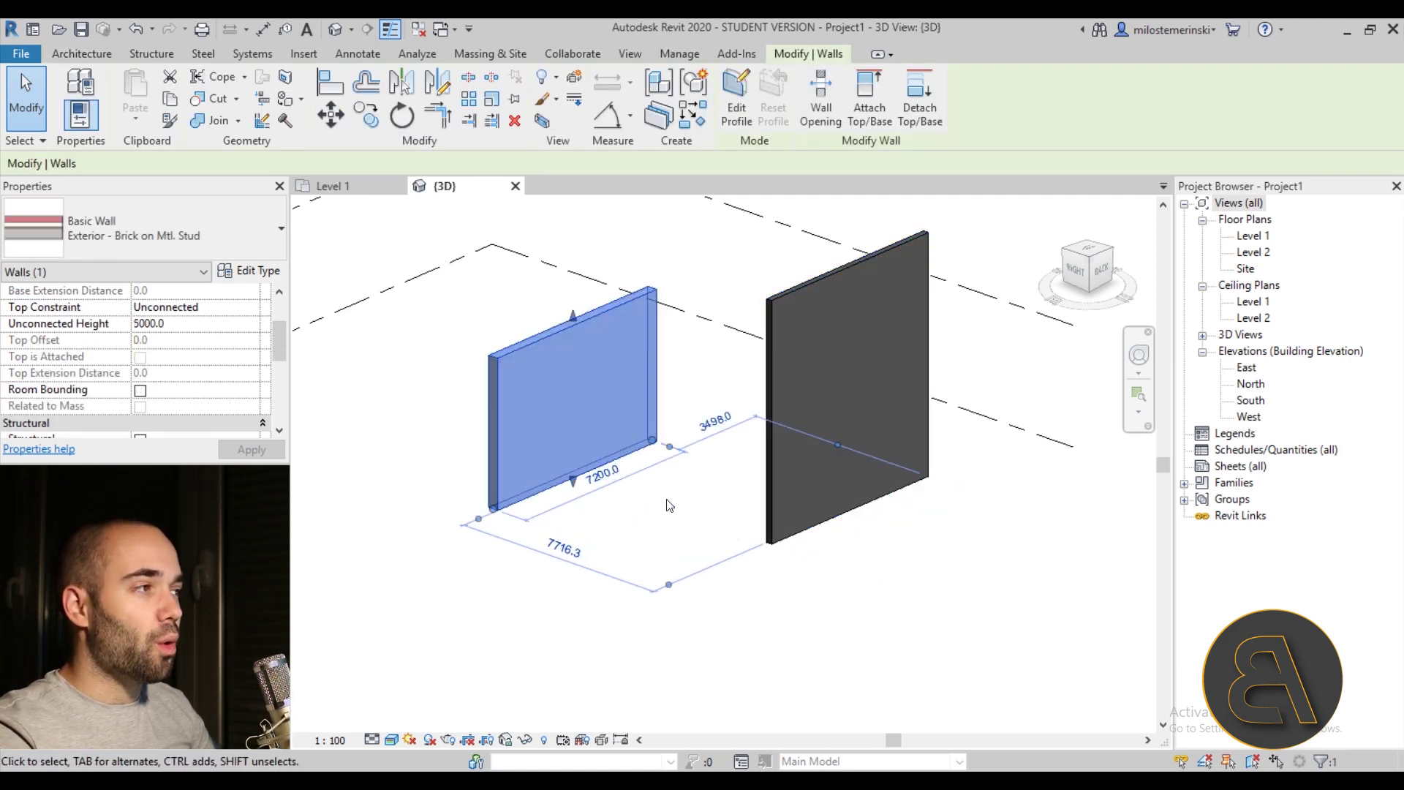
{"action": "key", "text": "Escape"}
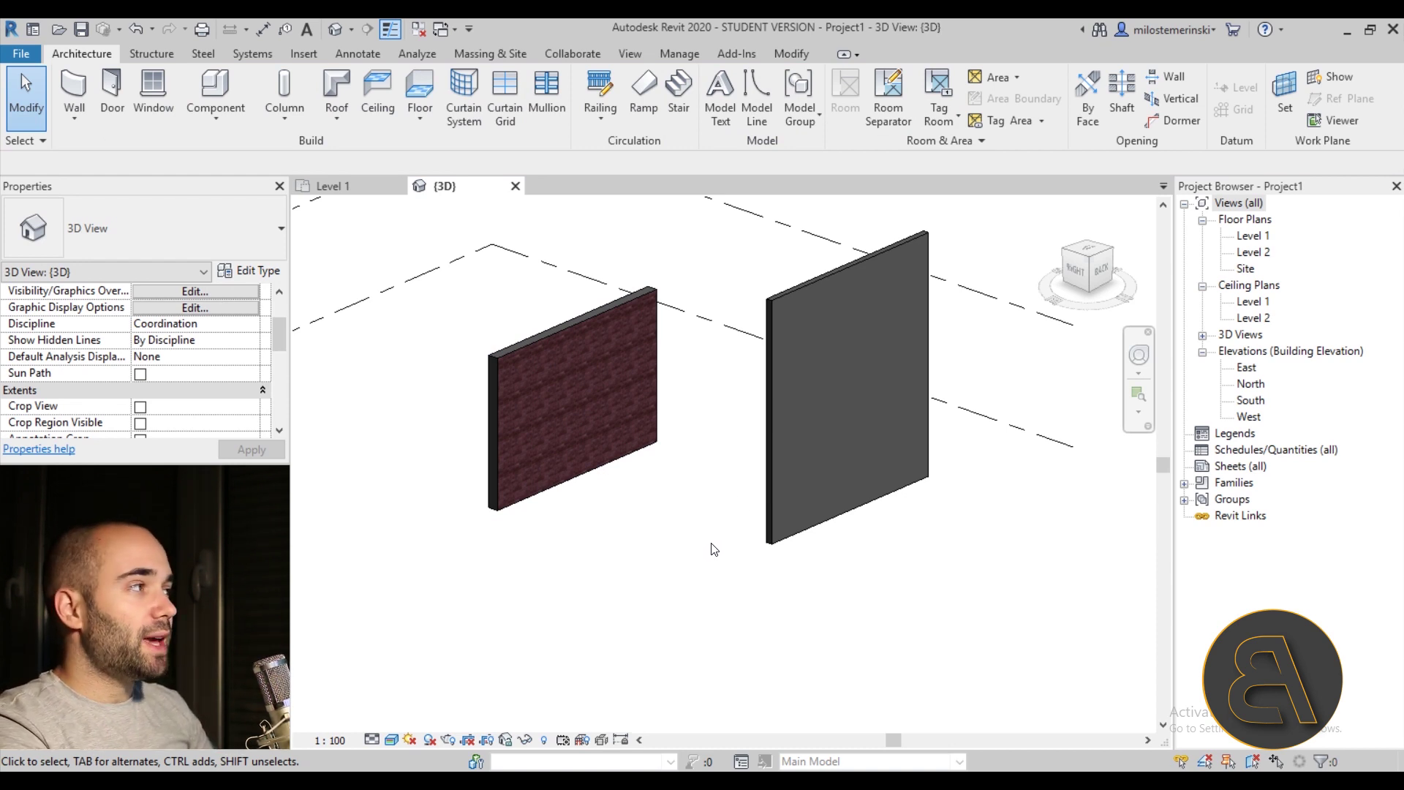
Use Match Type Properties to apply the Exterior - Brick on Mtl. Stud wall's type to the generic wall.
{"action": "left_click", "coordinate": [792, 54]}
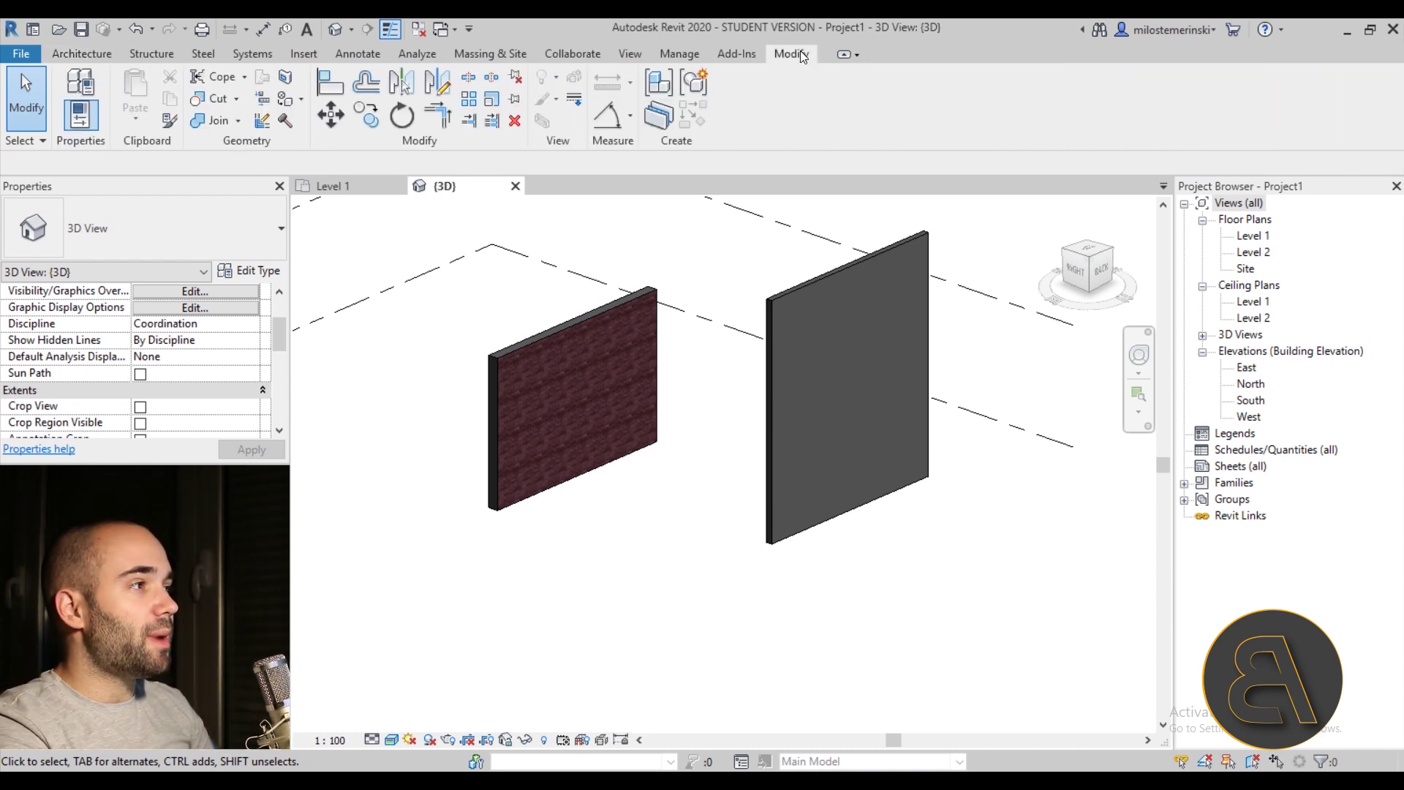
{"action": "left_click", "coordinate": [168, 123]}
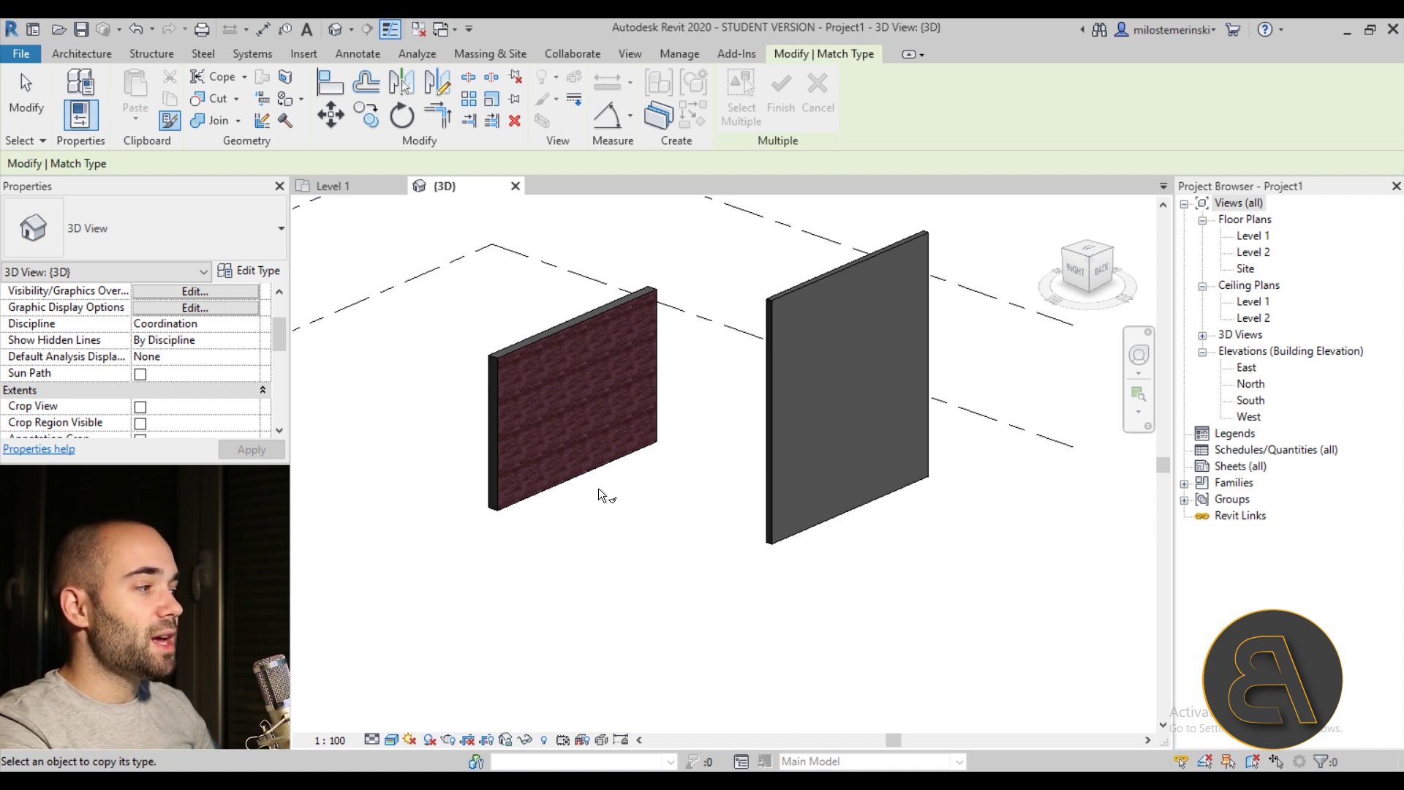
{"action": "left_click", "coordinate": [577, 478]}
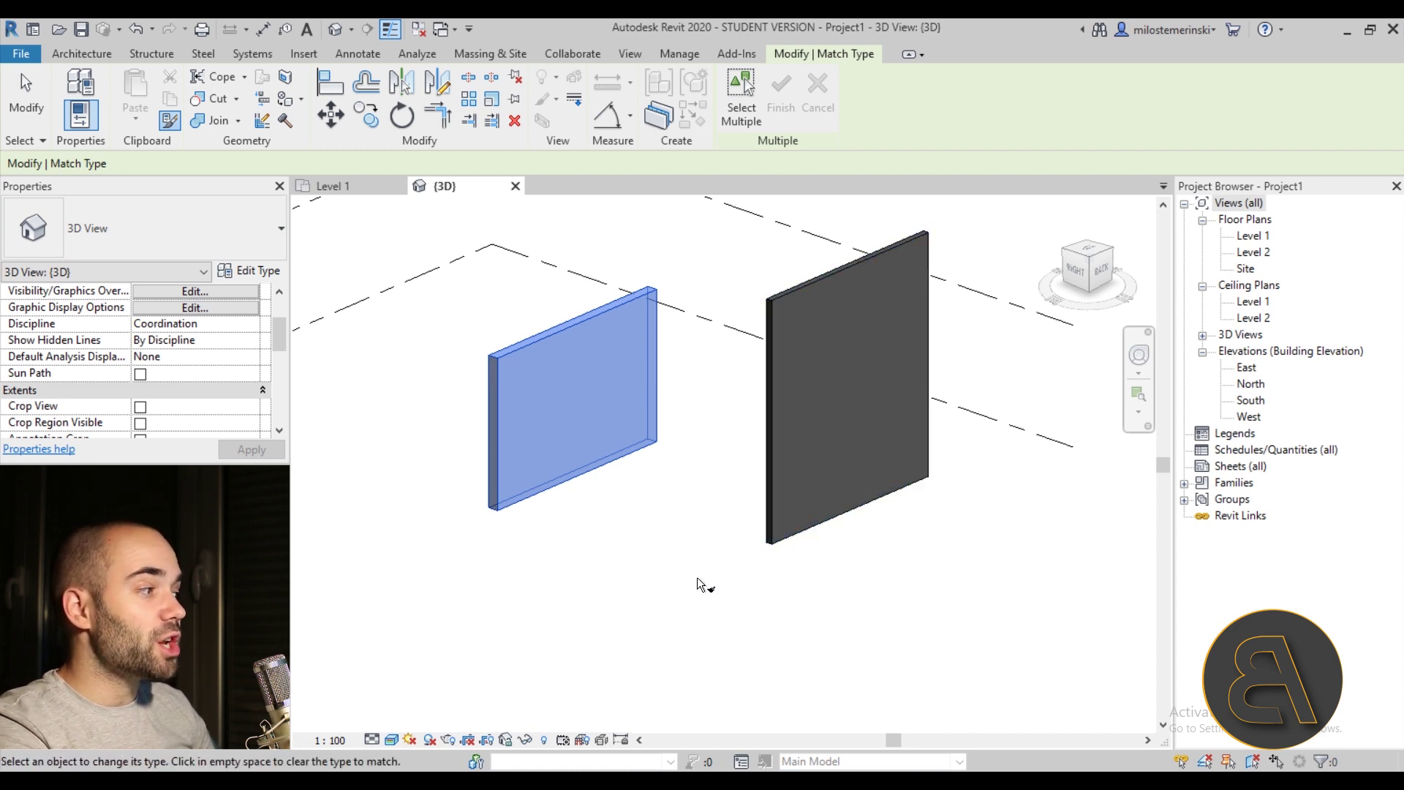
{"action": "left_click", "coordinate": [773, 539]}
{"action": "key", "text": "Escape"}
{"action": "key", "text": "Escape"}
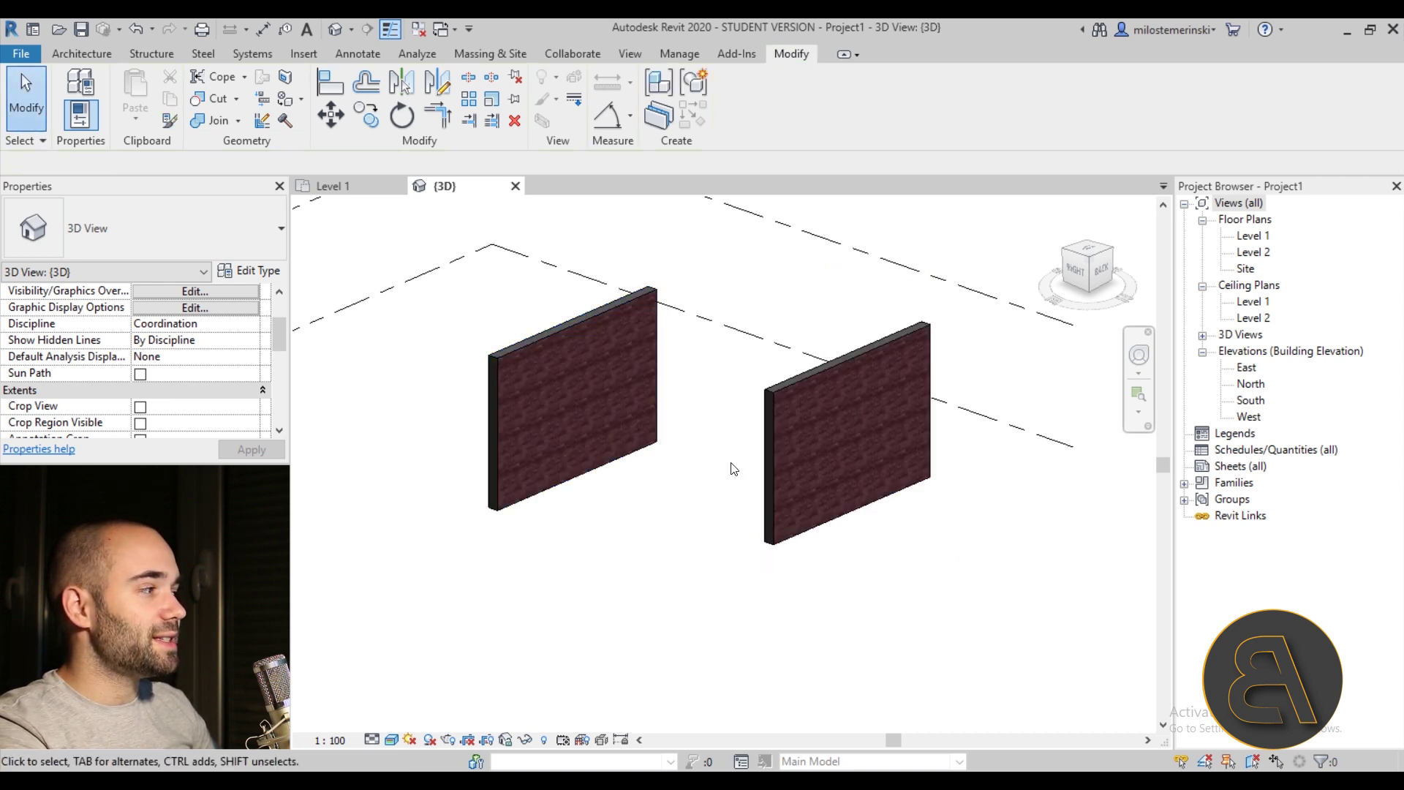
Check the matched wall's type and constraint properties, including its unconnected height.
{"action": "left_click", "coordinate": [769, 464]}
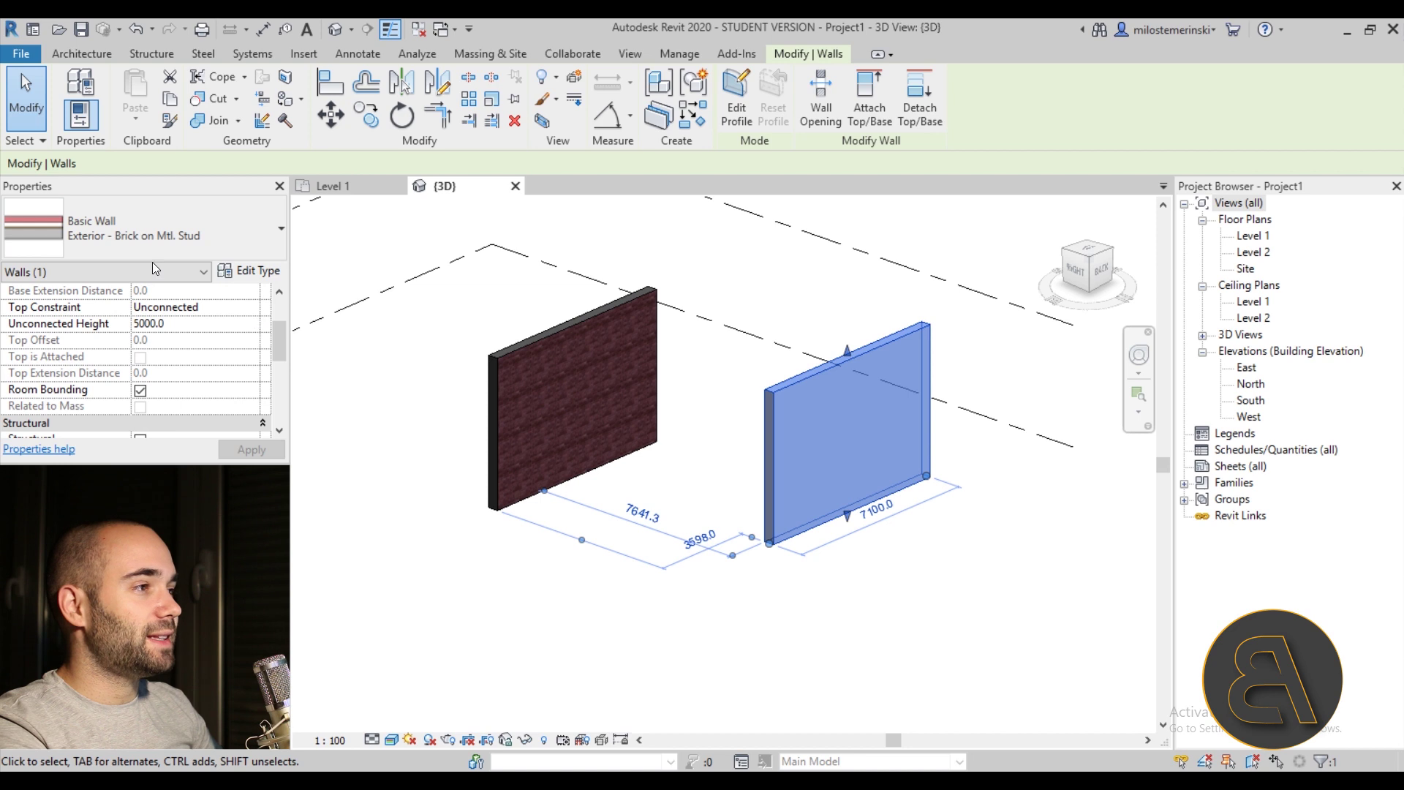
{"action": "scroll", "coordinate": [204, 375], "scroll_direction": "down", "scroll_amount": 1}
{"action": "scroll", "coordinate": [205, 375], "scroll_direction": "up", "scroll_amount": 4}
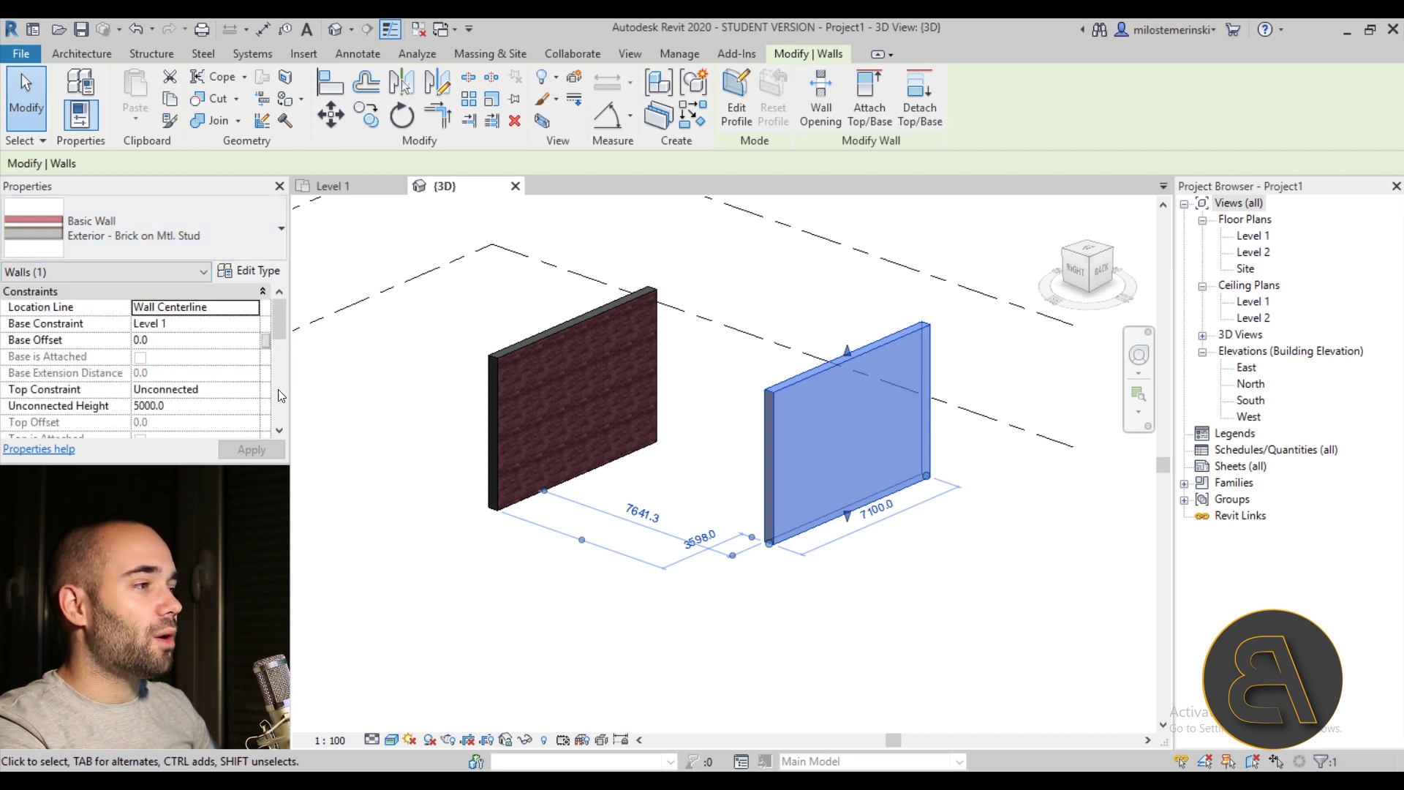
{"action": "left_click", "coordinate": [585, 573]}
{"action": "left_click", "coordinate": [787, 515]}
{"action": "middle_click_drag", "start_coordinate": [734, 622], "coordinate": [713, 615]}
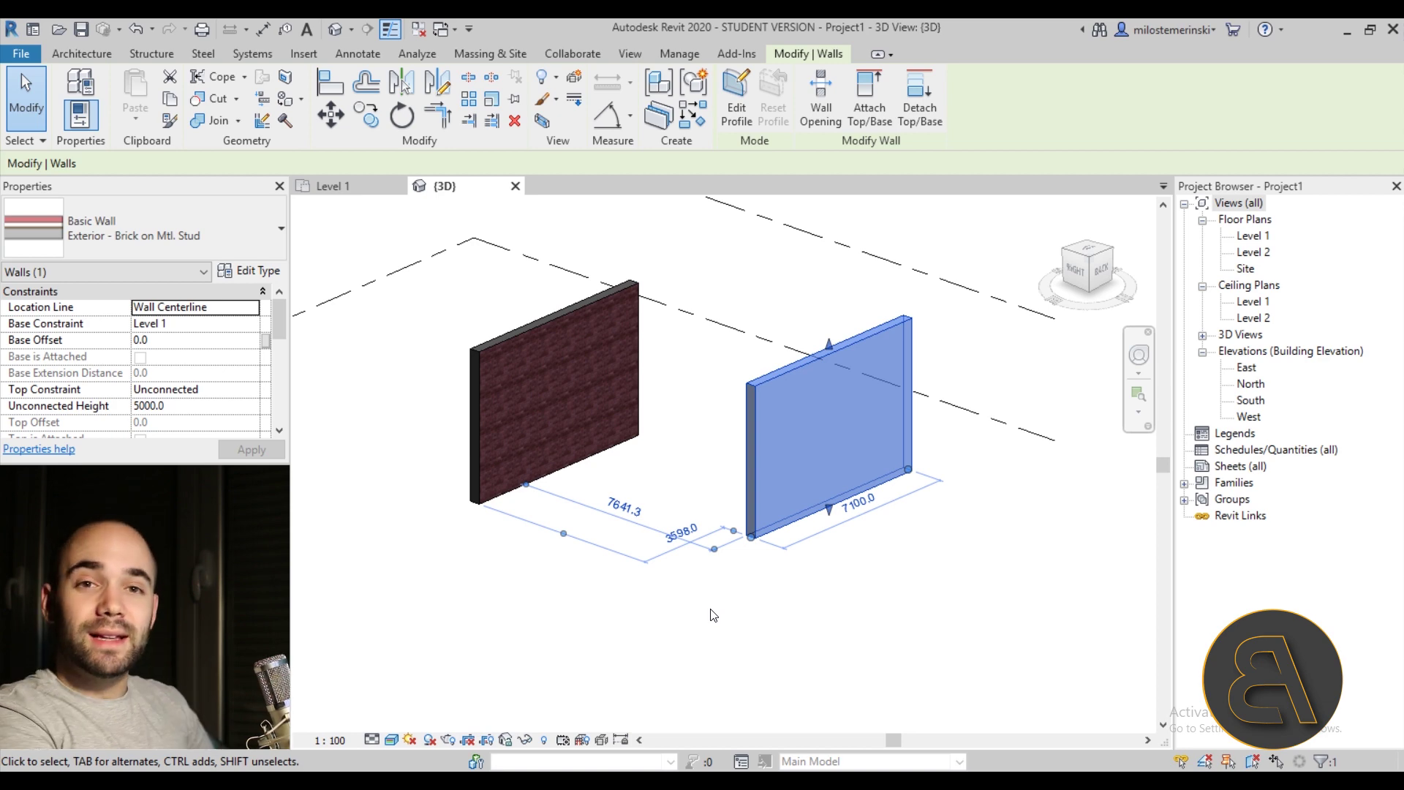
{"action": "scroll", "coordinate": [684, 505], "scroll_direction": "down", "scroll_amount": 1}
{"action": "left_click", "coordinate": [560, 583]}
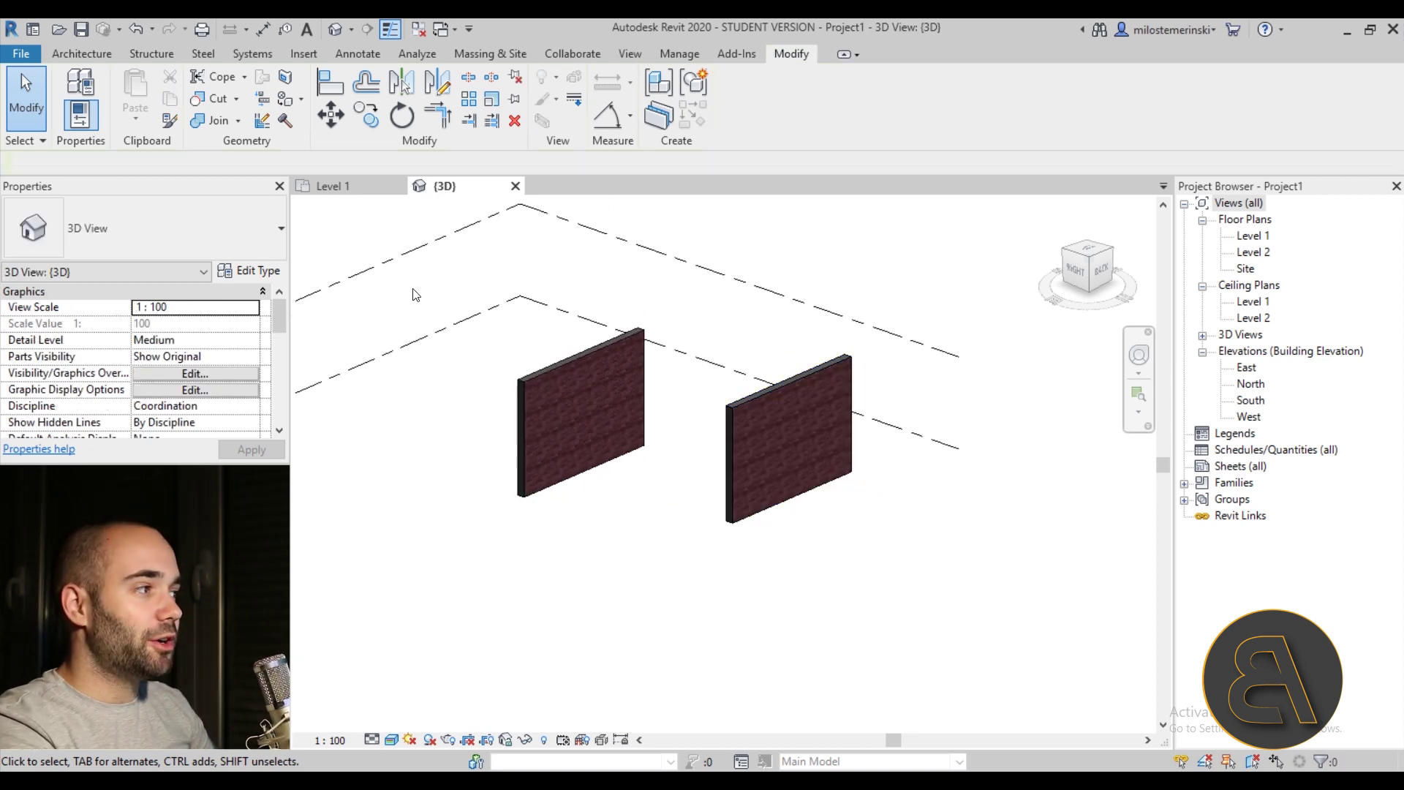
Change the original brick wall to the Storefront curtain wall type and delete the other brick wall.
{"action": "left_click", "coordinate": [541, 385]}
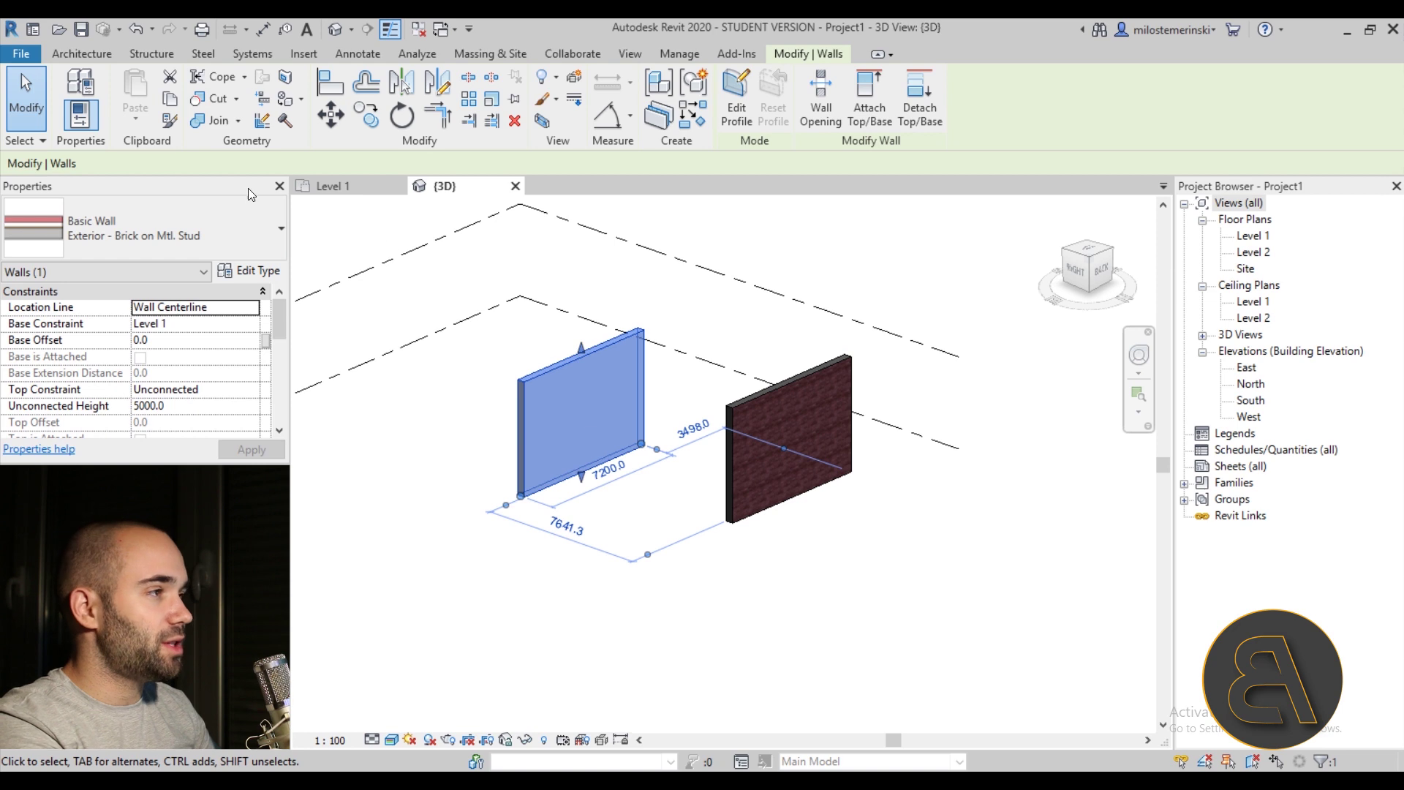
{"action": "left_click", "coordinate": [177, 231]}
{"action": "scroll", "coordinate": [183, 352], "scroll_direction": "down", "scroll_amount": 5}
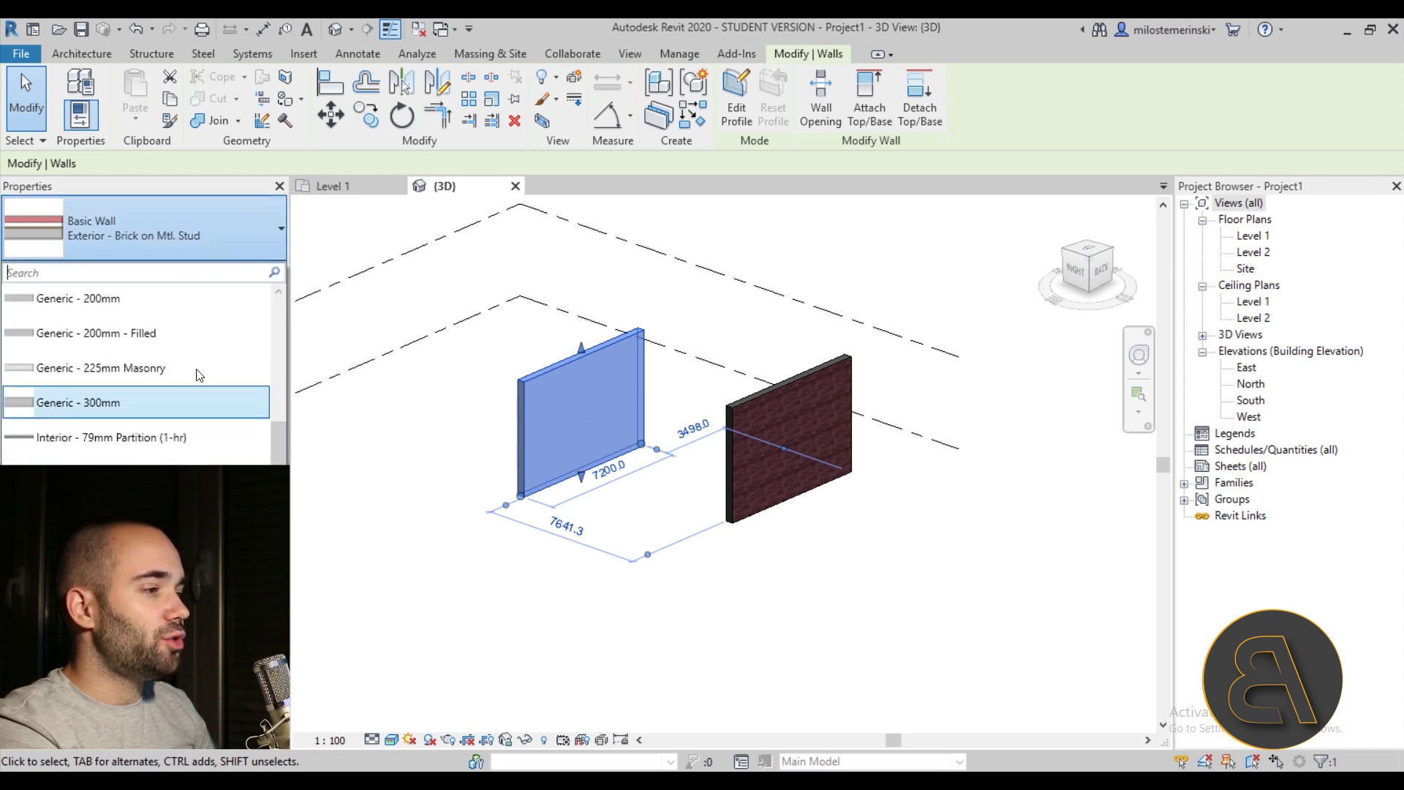
{"action": "left_click", "coordinate": [87, 483]}
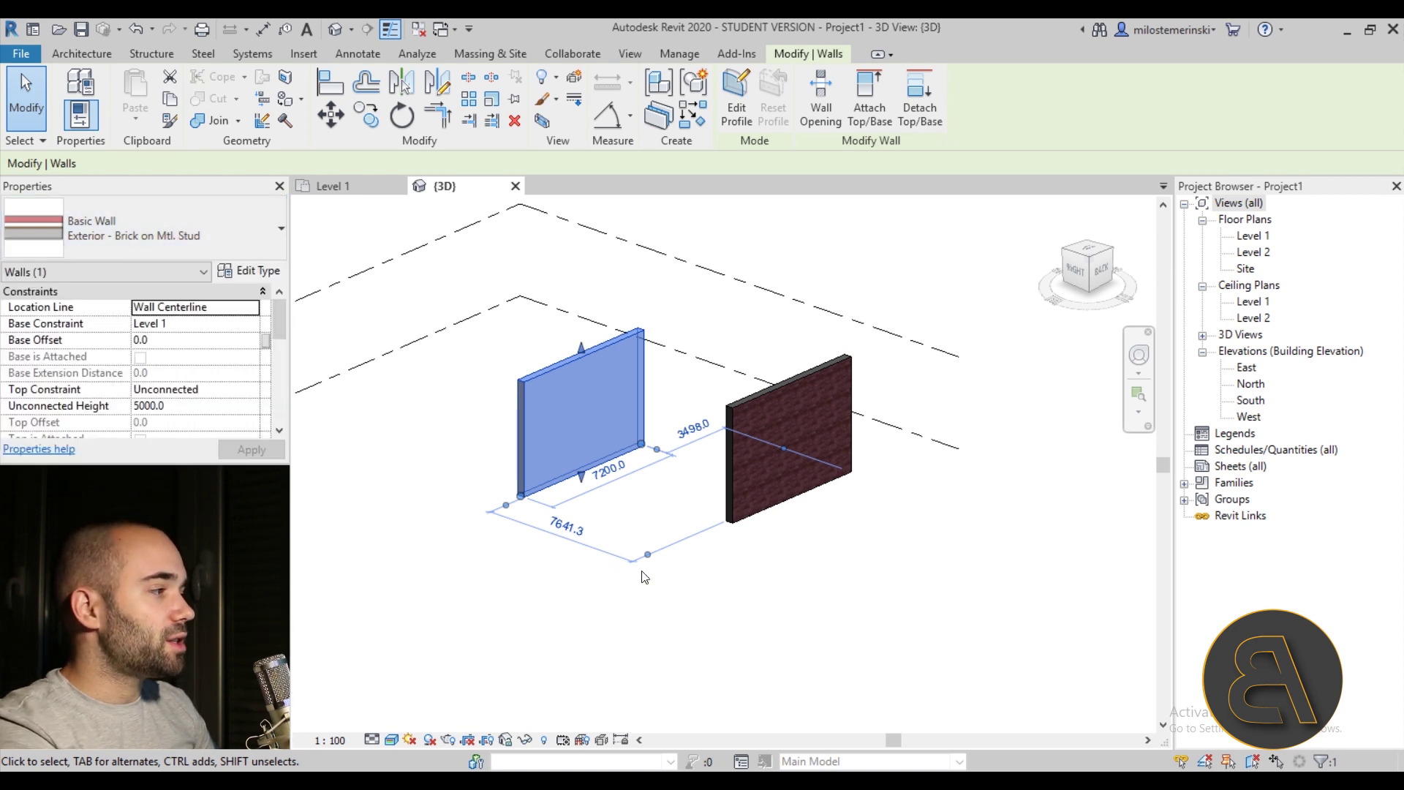
{"action": "left_click", "coordinate": [745, 619]}
{"action": "left_click", "coordinate": [731, 535]}
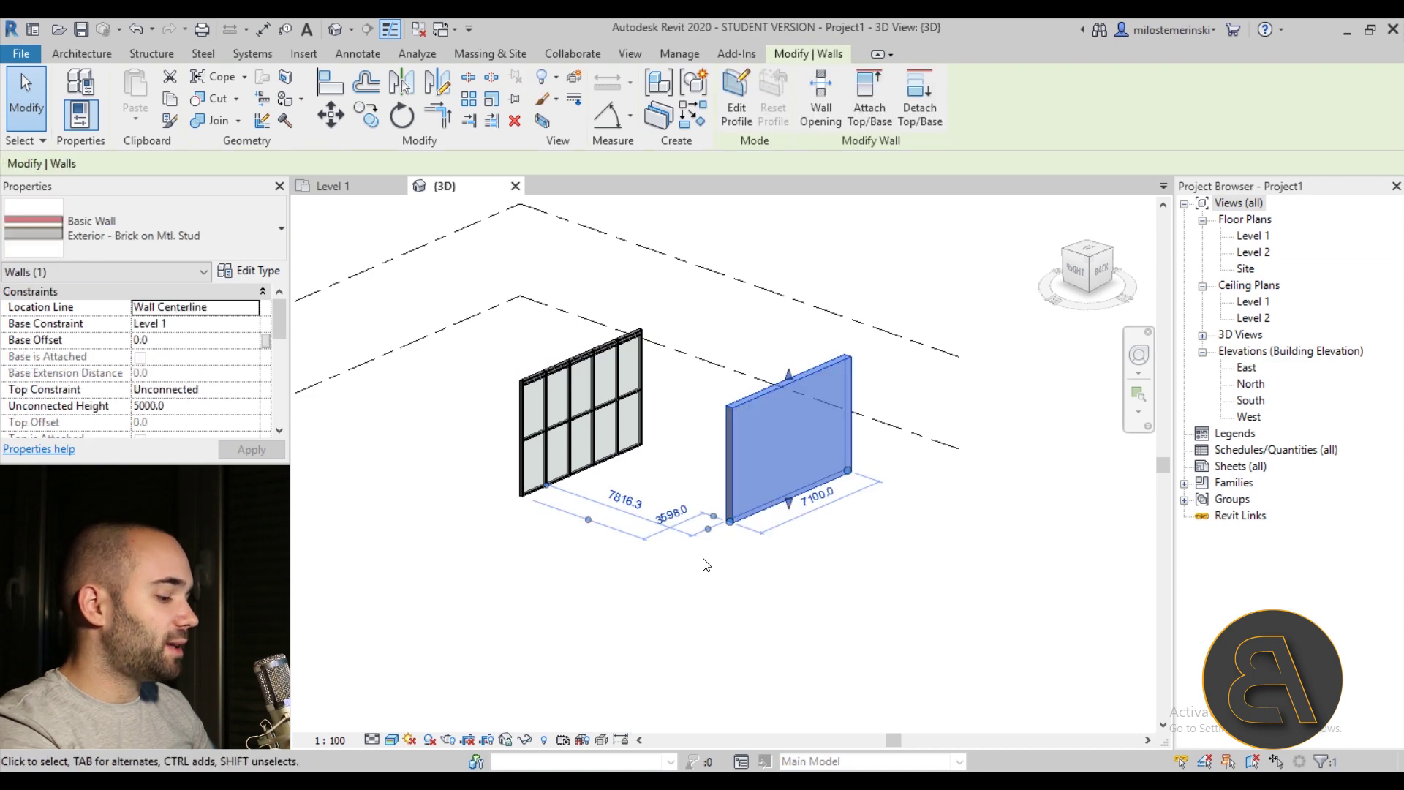
{"action": "key", "text": "Delete"}
Stretch the storefront curtain wall to about 10700 mm long and raise its top to fit three rows of panels.
{"action": "middle_click_drag", "start_coordinate": [655, 451], "coordinate": [616, 463], "text": "shift"}
{"action": "scroll", "coordinate": [616, 463], "scroll_direction": "up", "scroll_amount": 2}
{"action": "left_click", "coordinate": [616, 463]}
{"action": "key", "text": "Escape"}
{"action": "key", "text": "Tab"}
{"action": "left_click", "coordinate": [617, 463]}
{"action": "scroll", "coordinate": [523, 497], "scroll_direction": "down", "scroll_amount": 2}
{"action": "left_click_drag", "start_coordinate": [552, 476], "coordinate": [483, 503]}
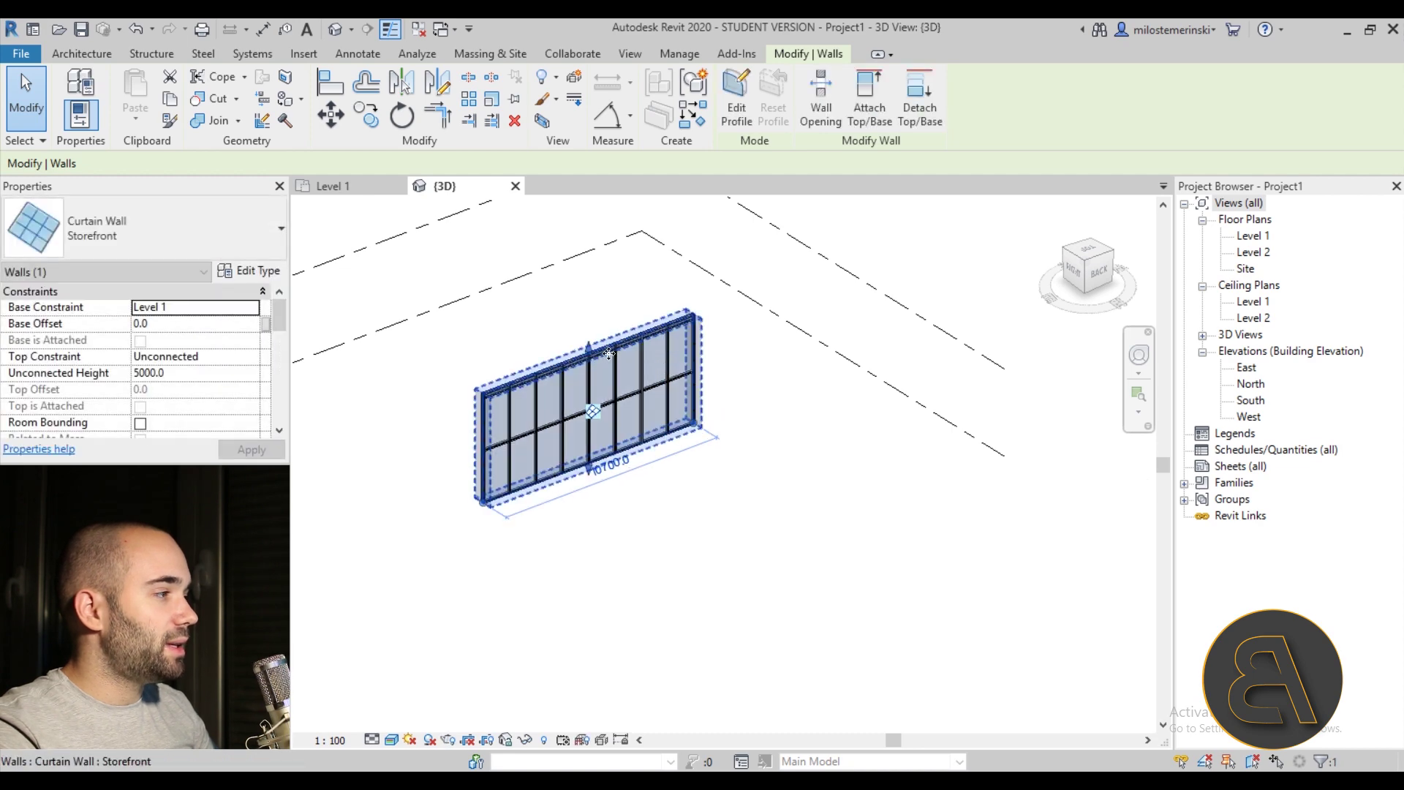
{"action": "middle_click_drag", "start_coordinate": [593, 322], "coordinate": [627, 485], "text": "shift"}
{"action": "key", "text": "Escape"}
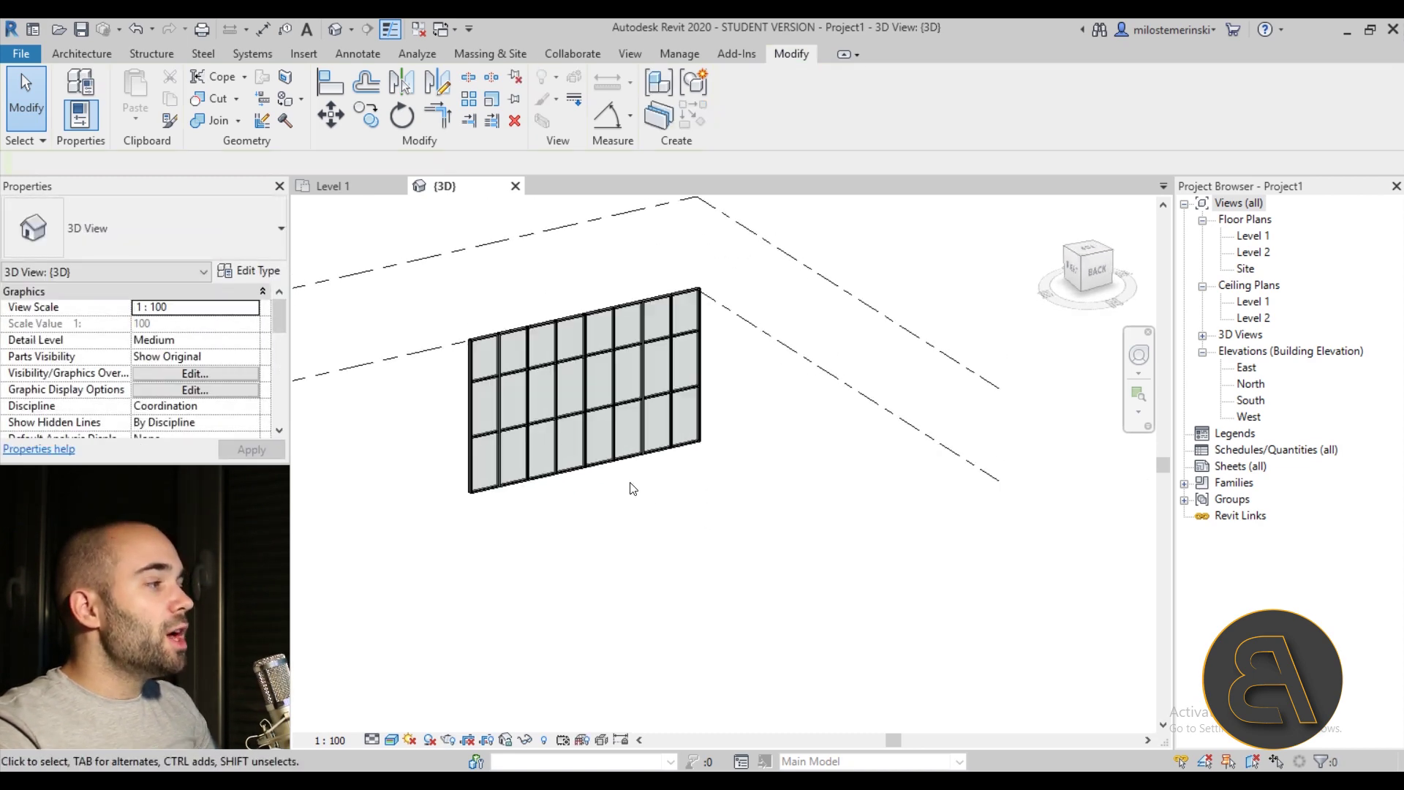
Examine the enlarged storefront curtain wall's panels and mullions up close.
{"action": "scroll", "coordinate": [667, 619], "scroll_direction": "up", "scroll_amount": 2}
{"action": "middle_click_drag", "start_coordinate": [724, 582], "coordinate": [626, 623], "text": "shift"}
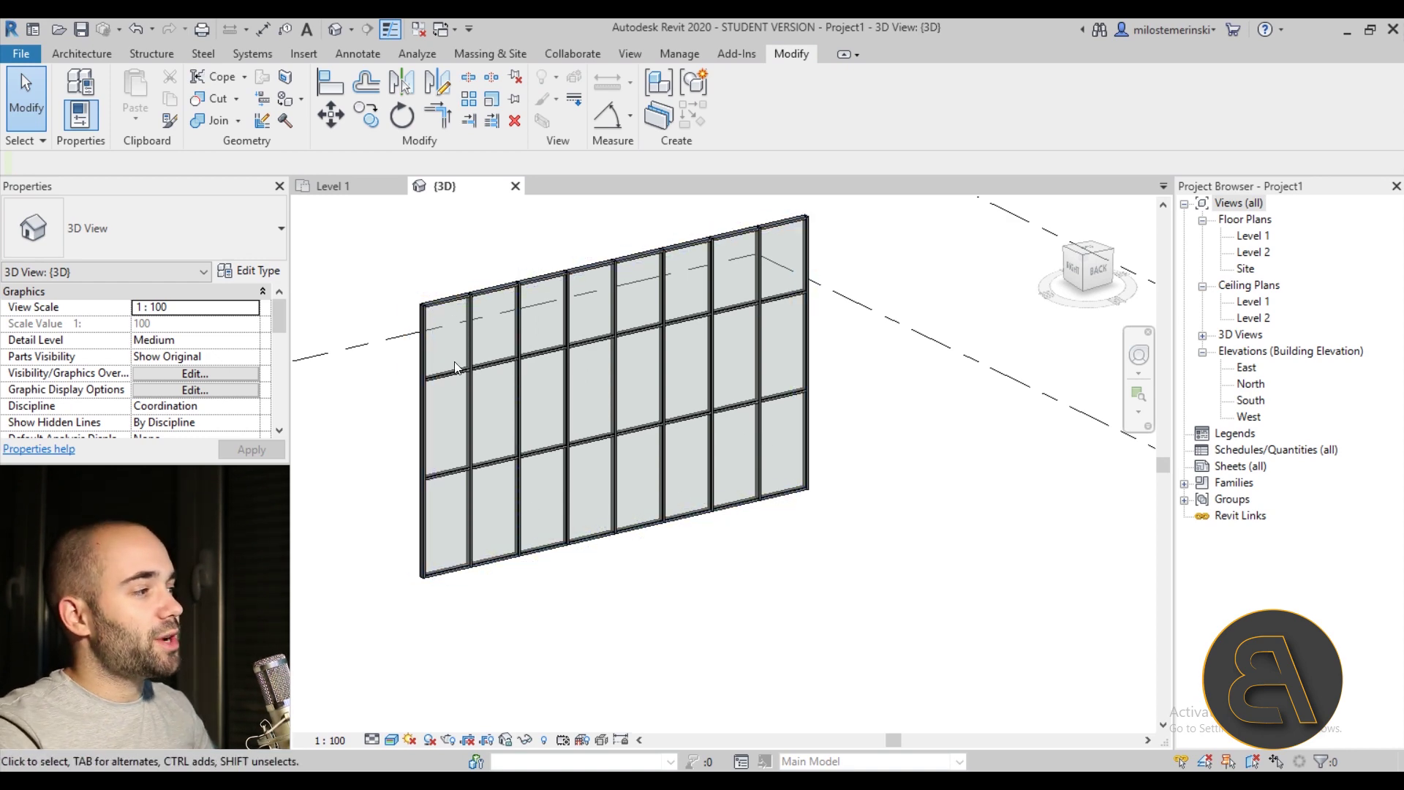
{"action": "scroll", "coordinate": [458, 376], "scroll_direction": "up", "scroll_amount": 2}
{"action": "scroll", "coordinate": [413, 482], "scroll_direction": "down", "scroll_amount": 2}
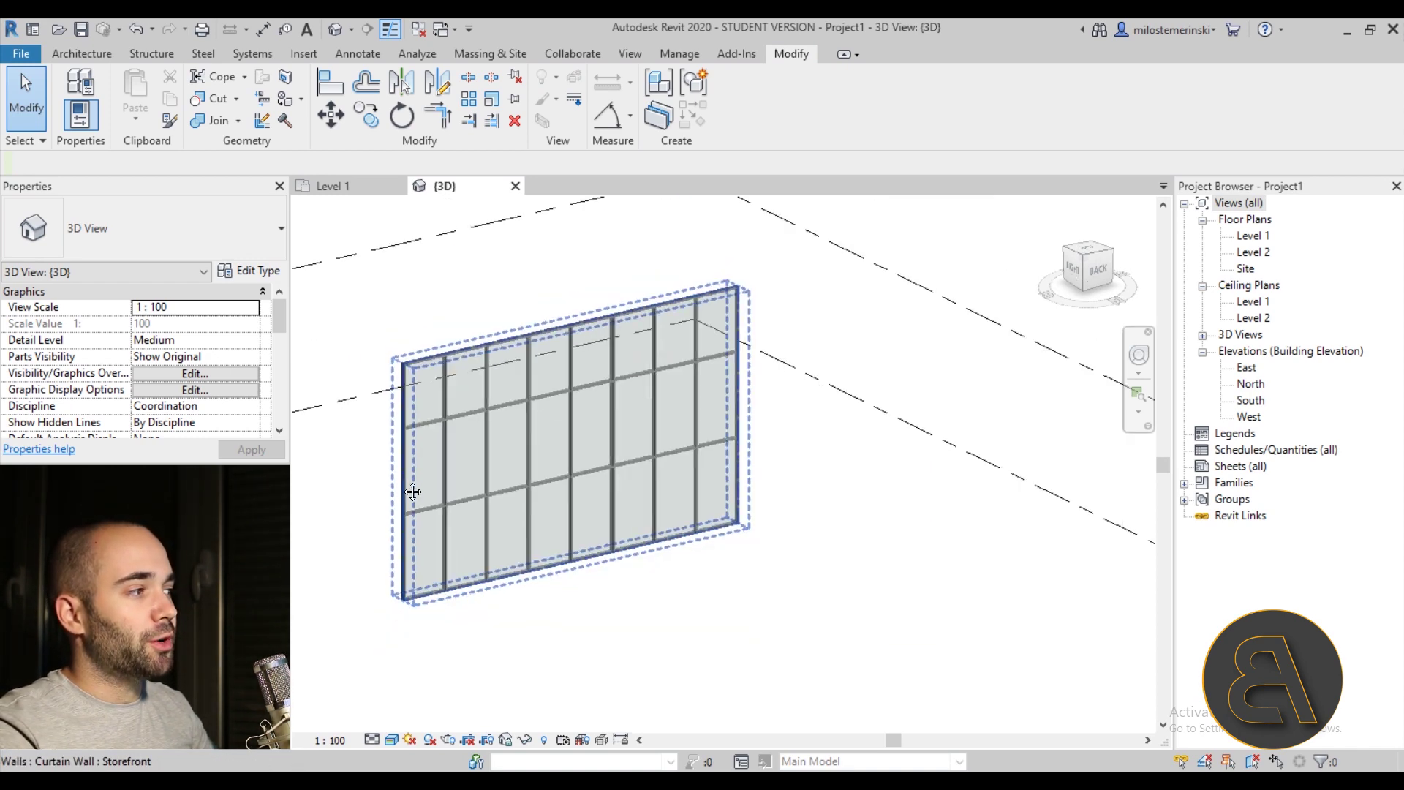
{"action": "scroll", "coordinate": [512, 442], "scroll_direction": "up", "scroll_amount": 2}
{"action": "scroll", "coordinate": [393, 458], "scroll_direction": "down", "scroll_amount": 3}
{"action": "scroll", "coordinate": [471, 426], "scroll_direction": "up", "scroll_amount": 2}
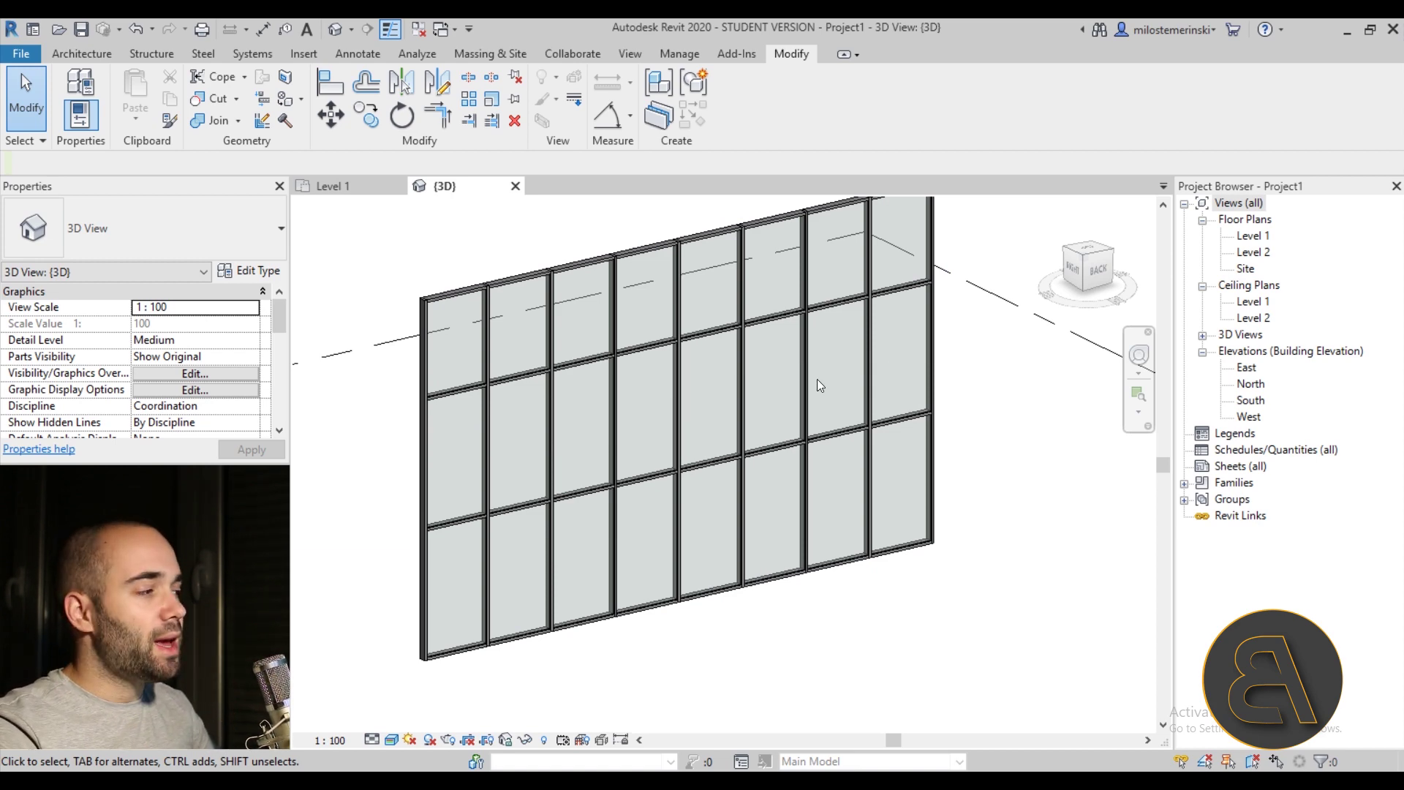
Try unpinning the outermost middle-row glazed panel and changing it to the Solid system panel type, and undo the change.
{"action": "scroll", "coordinate": [484, 449], "scroll_direction": "up", "scroll_amount": 4}
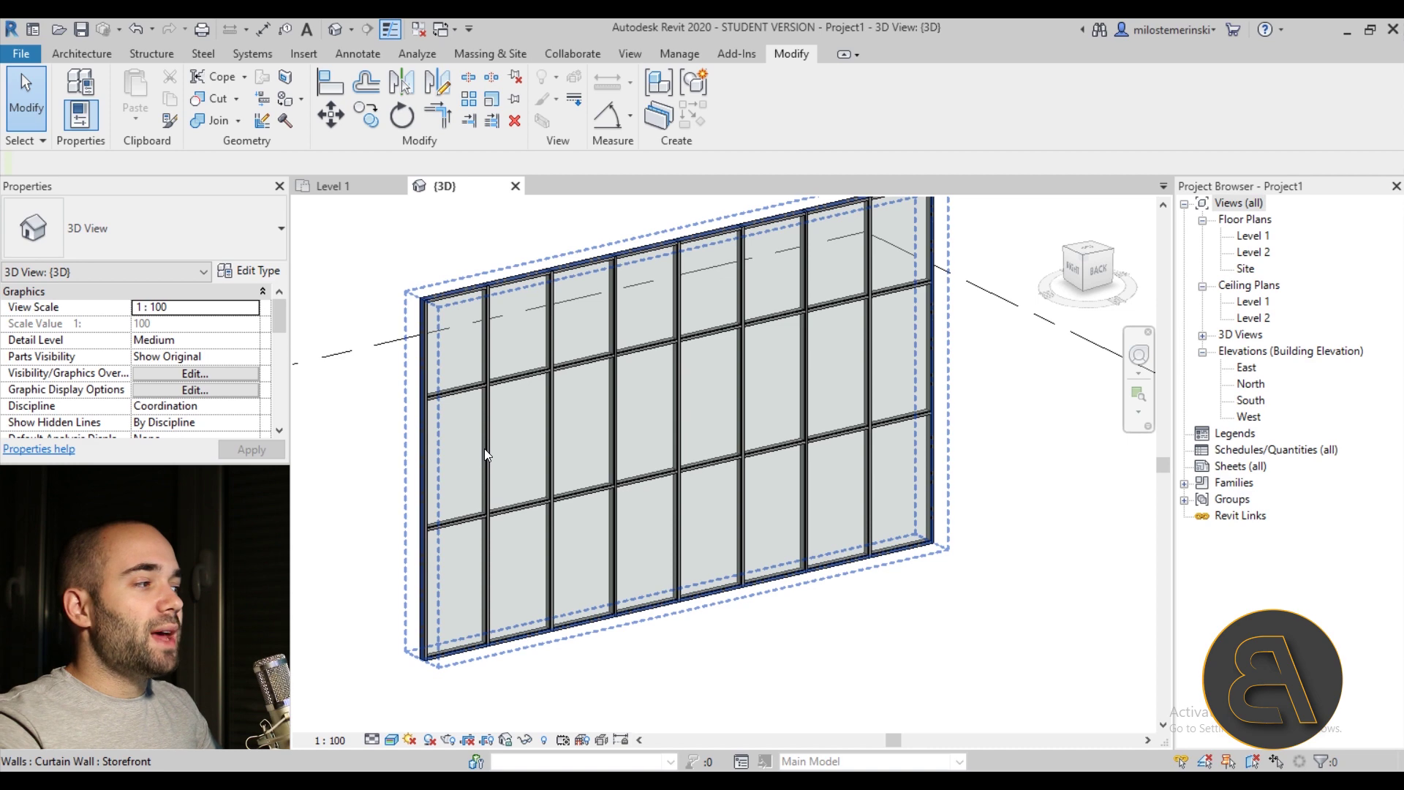
{"action": "key", "text": "Tab"}
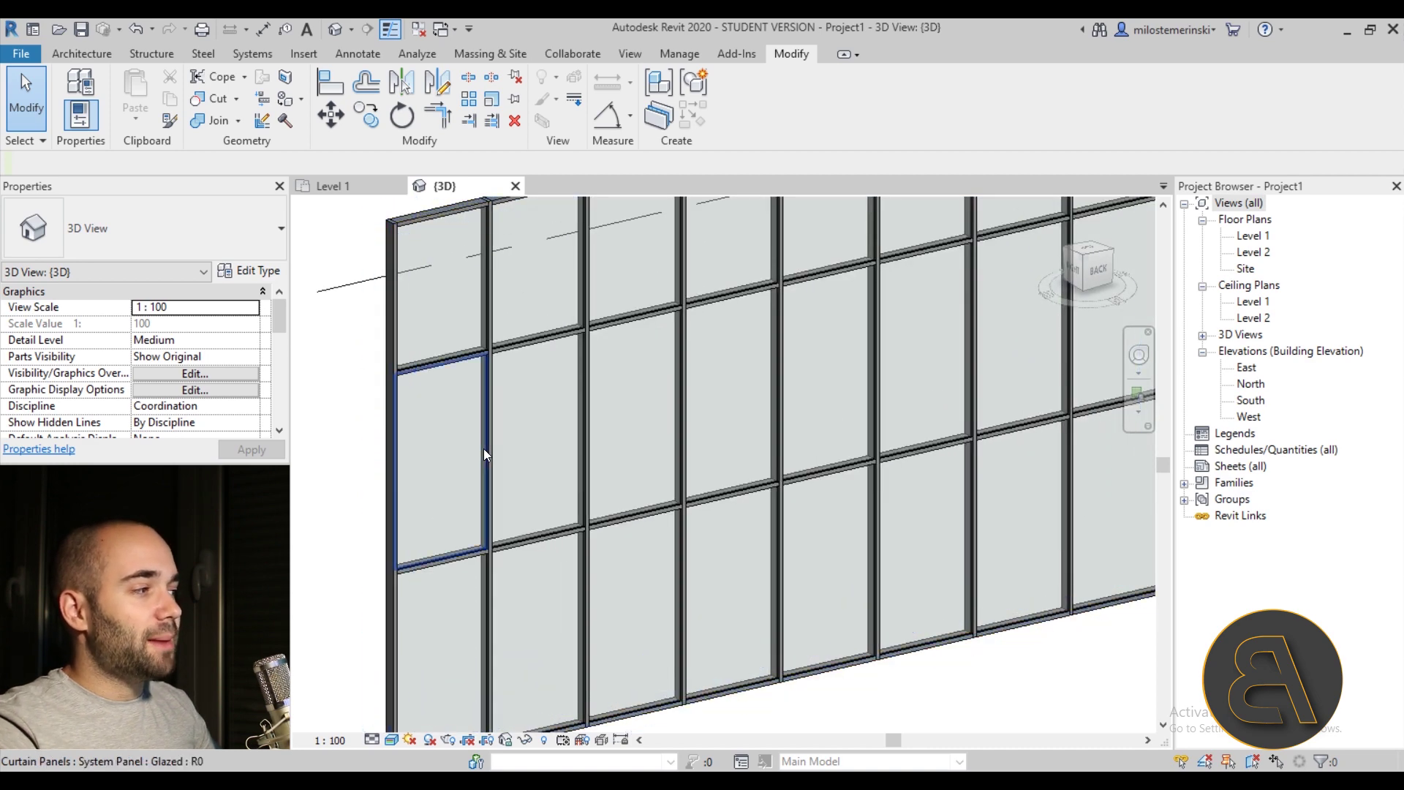
{"action": "left_click", "coordinate": [484, 449]}
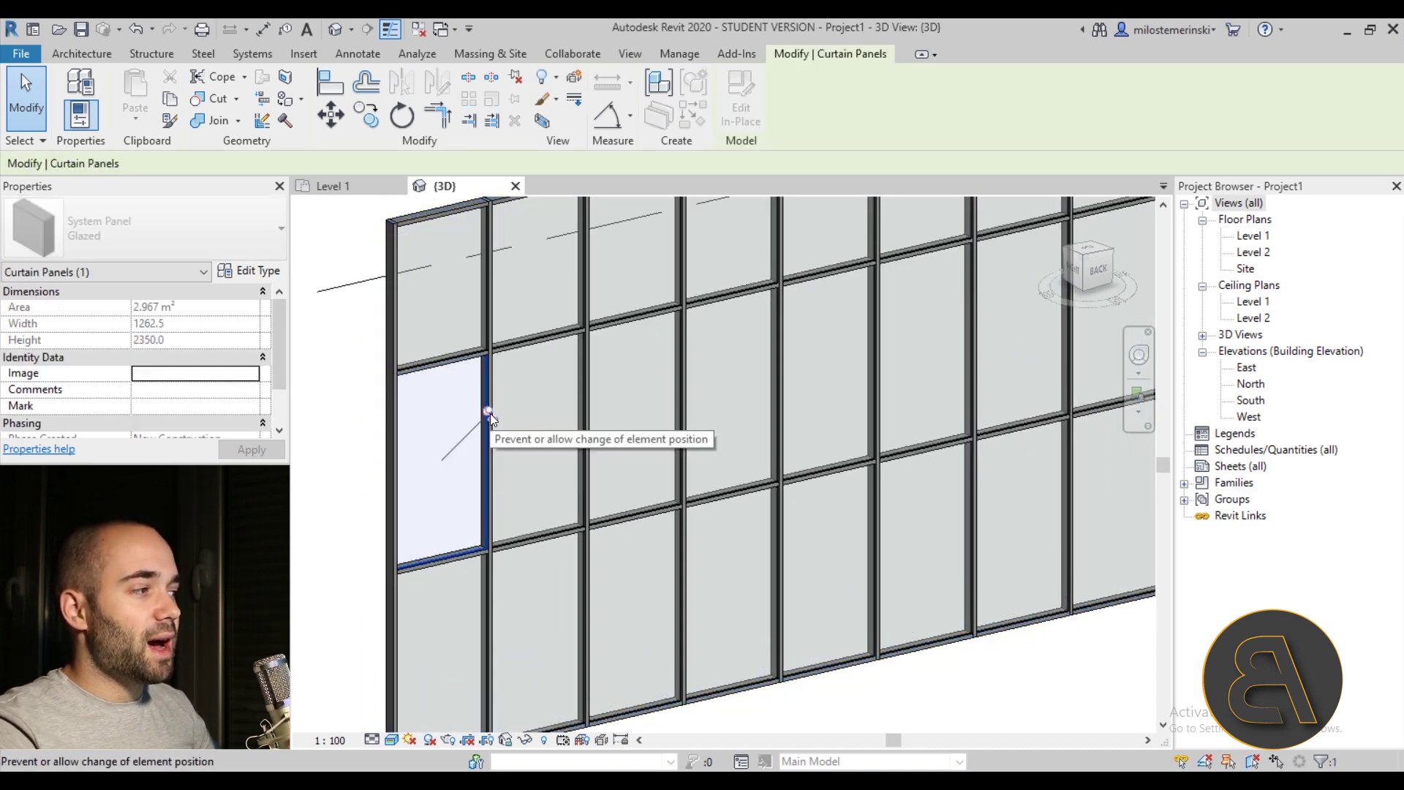
{"action": "left_click", "coordinate": [130, 227]}
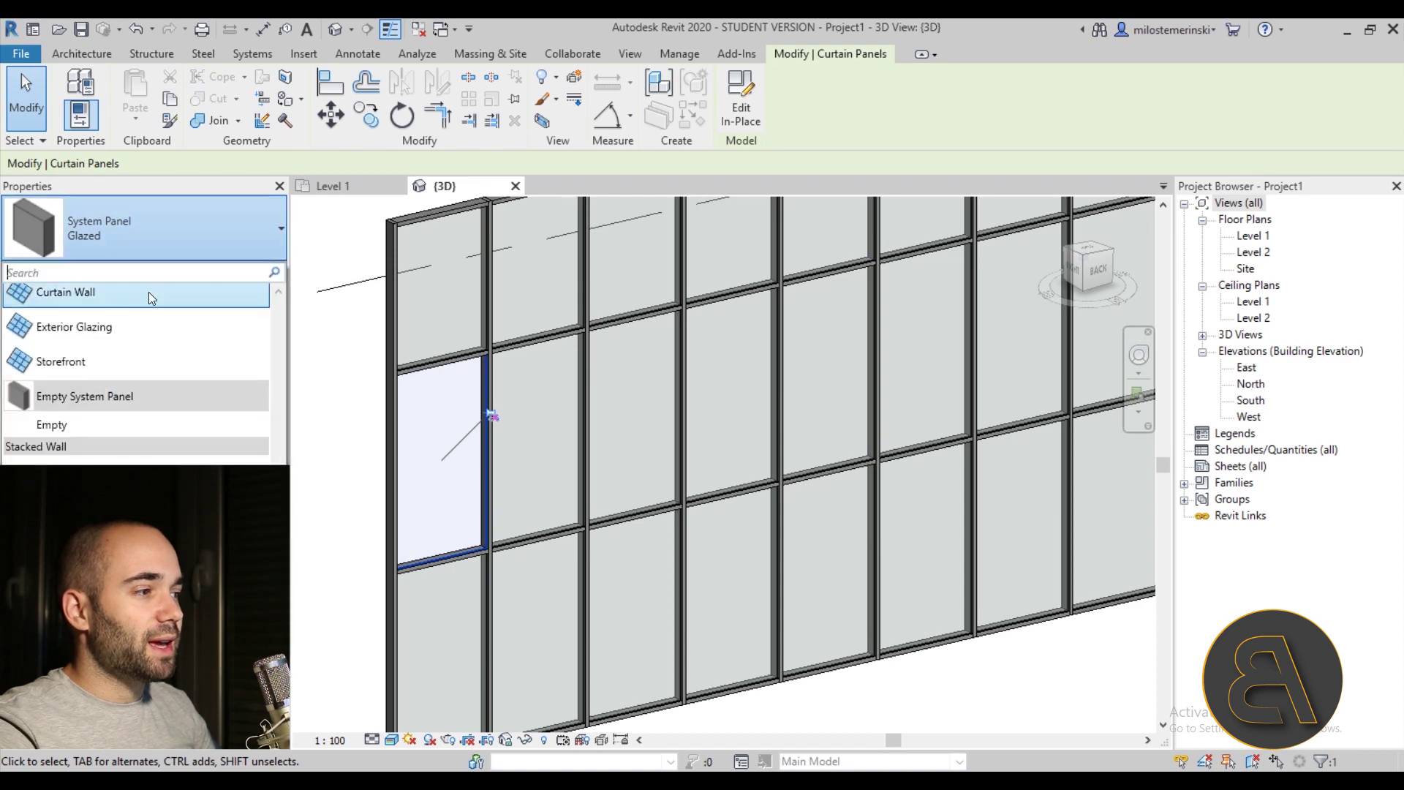
{"action": "key", "text": "Escape"}
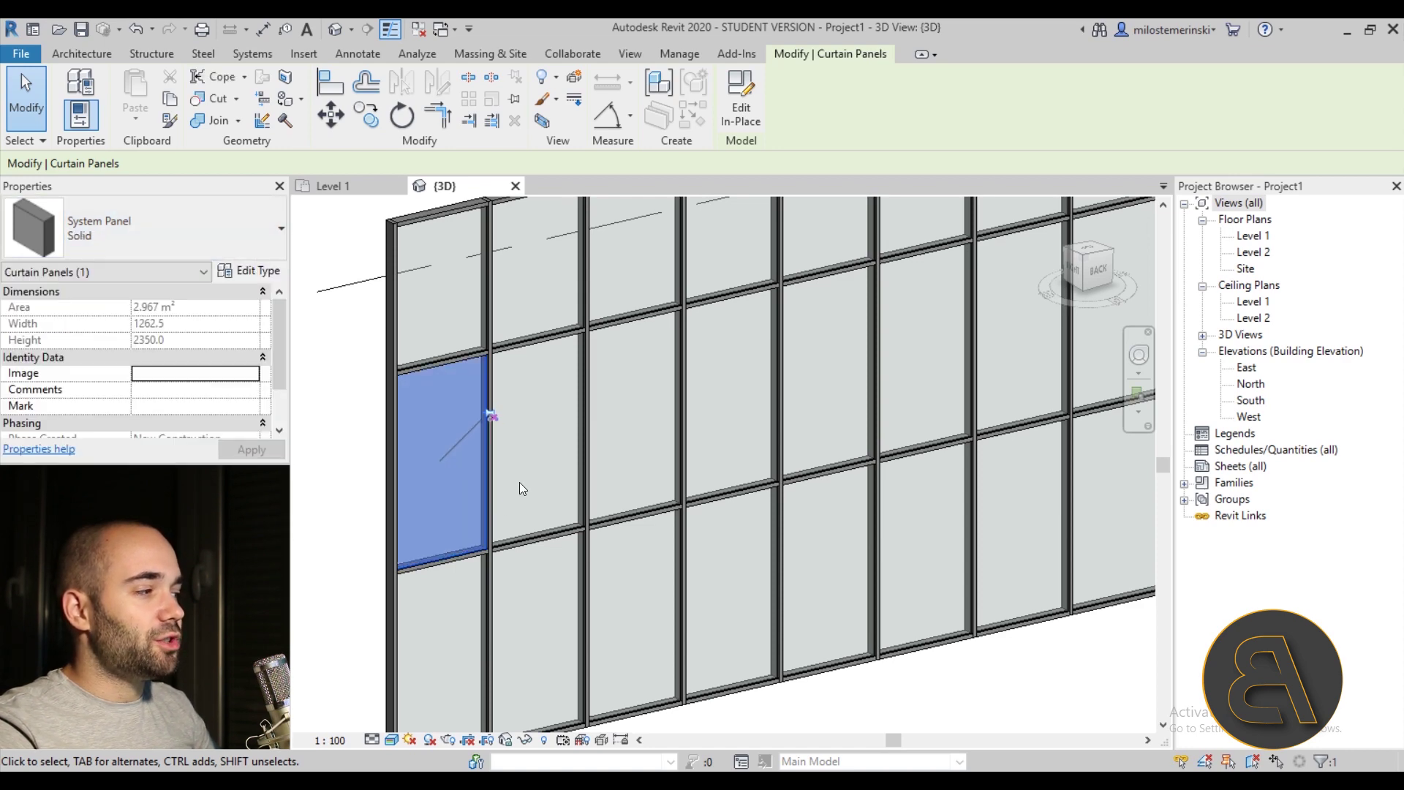
{"action": "key", "text": "Escape"}
{"action": "scroll", "coordinate": [522, 484], "scroll_direction": "down", "scroll_amount": 5}
{"action": "scroll", "coordinate": [585, 433], "scroll_direction": "up", "scroll_amount": 3}
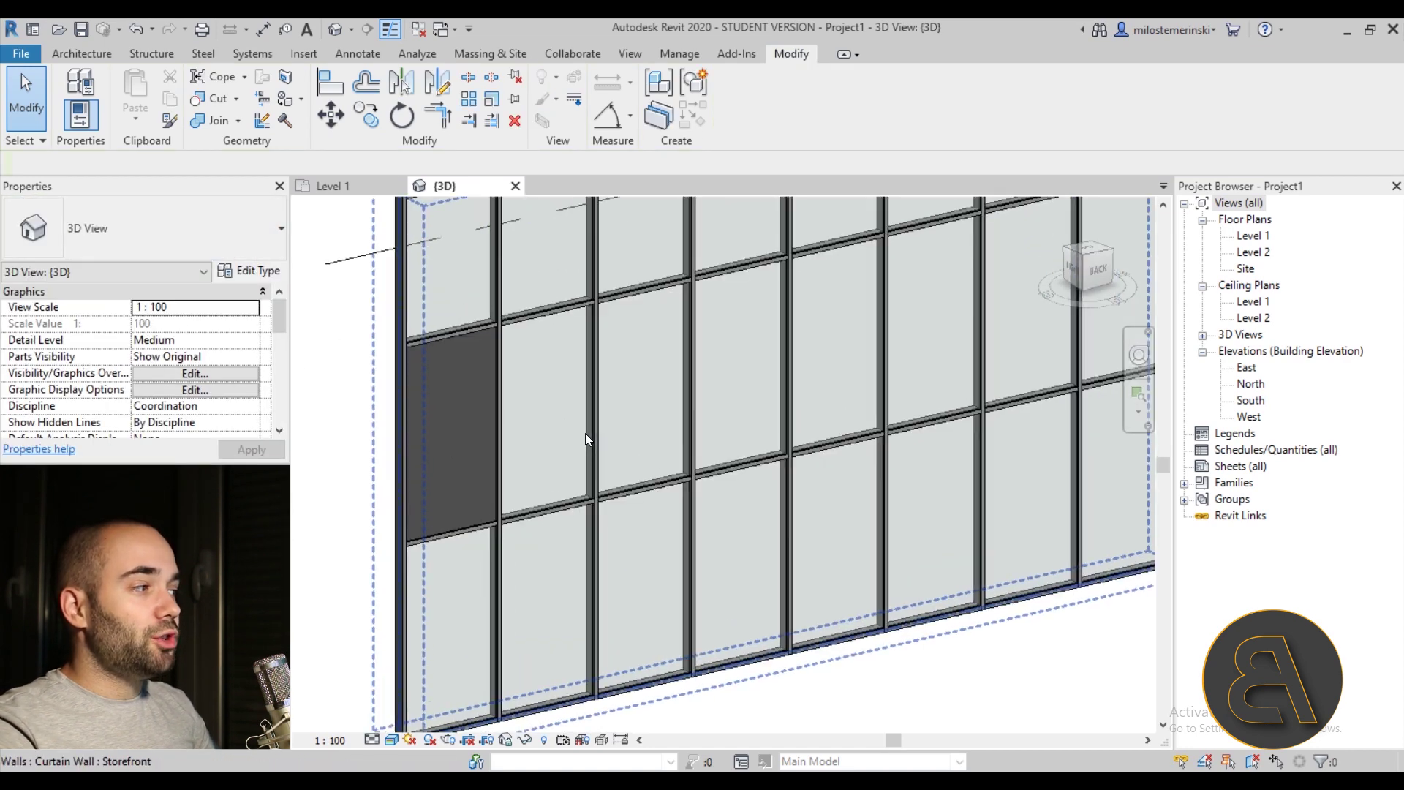
{"action": "scroll", "coordinate": [613, 467], "scroll_direction": "down", "scroll_amount": 4}
{"action": "scroll", "coordinate": [559, 431], "scroll_direction": "up", "scroll_amount": 2}
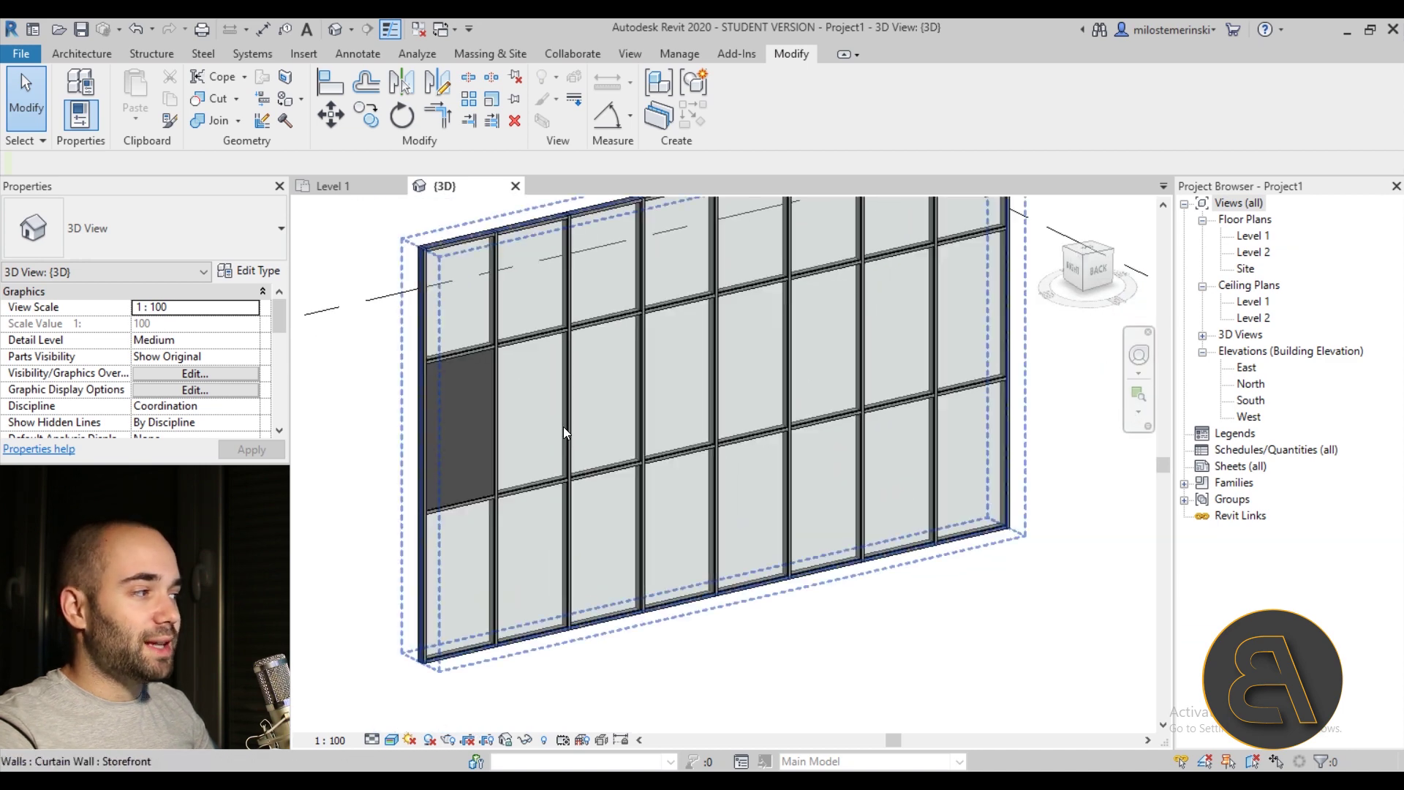
{"action": "left_click", "coordinate": [135, 29]}
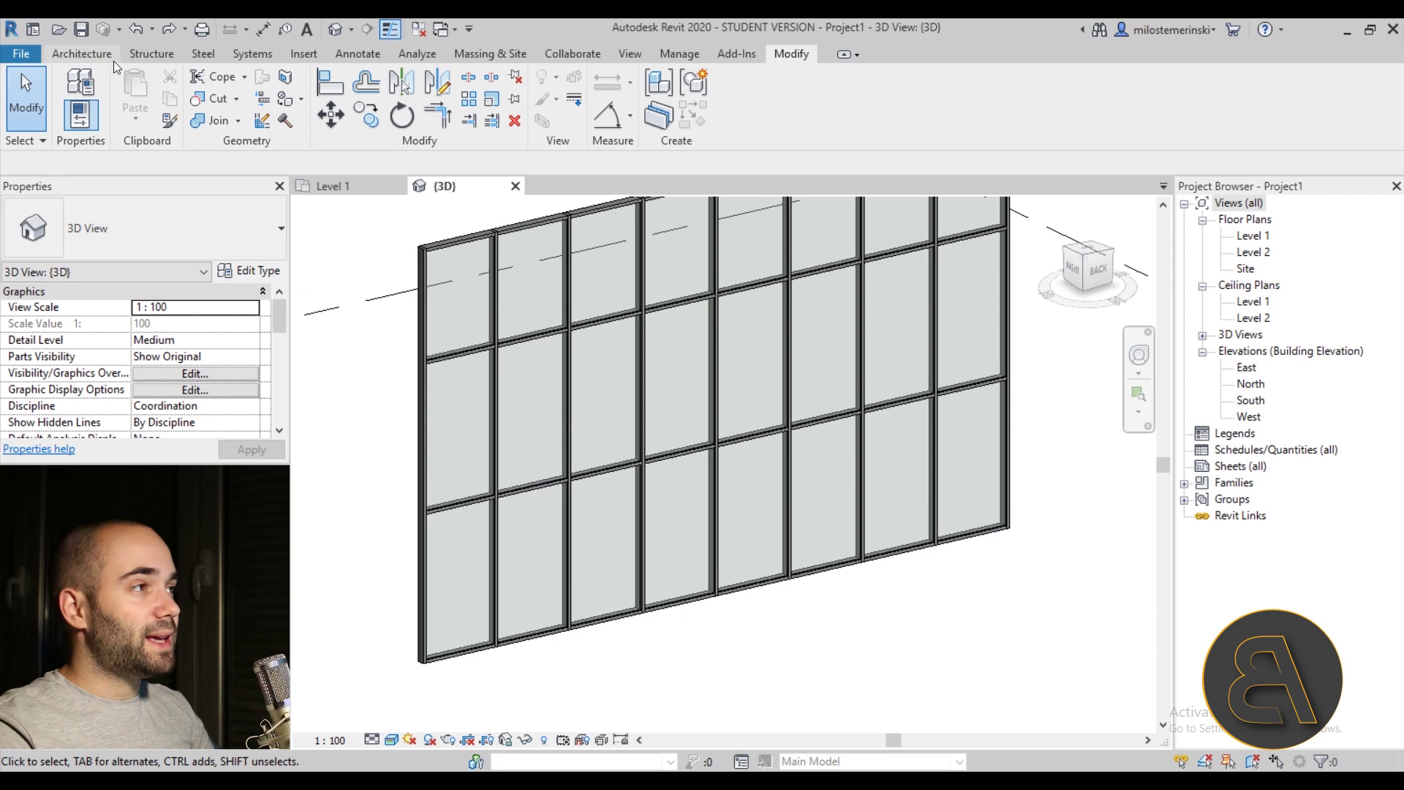
Select the second panel in the middle row and extend the selection to all panels along its horizontal grid.
{"action": "scroll", "coordinate": [555, 474], "scroll_direction": "up", "scroll_amount": 2}
{"action": "scroll", "coordinate": [541, 450], "scroll_direction": "down", "scroll_amount": 4}
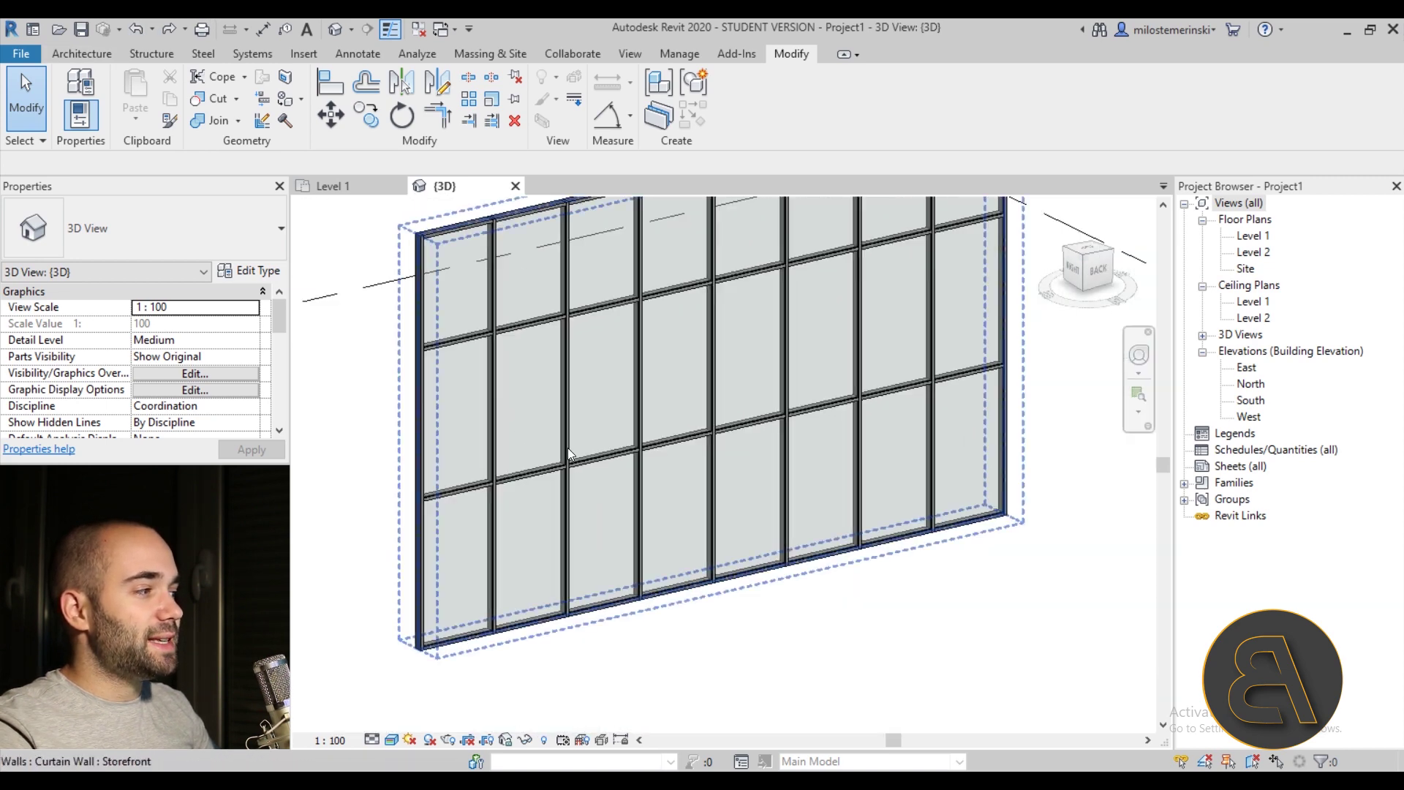
{"action": "scroll", "coordinate": [560, 378], "scroll_direction": "up", "scroll_amount": 4}
{"action": "key", "text": "Tab"}
{"action": "left_click", "coordinate": [553, 370]}
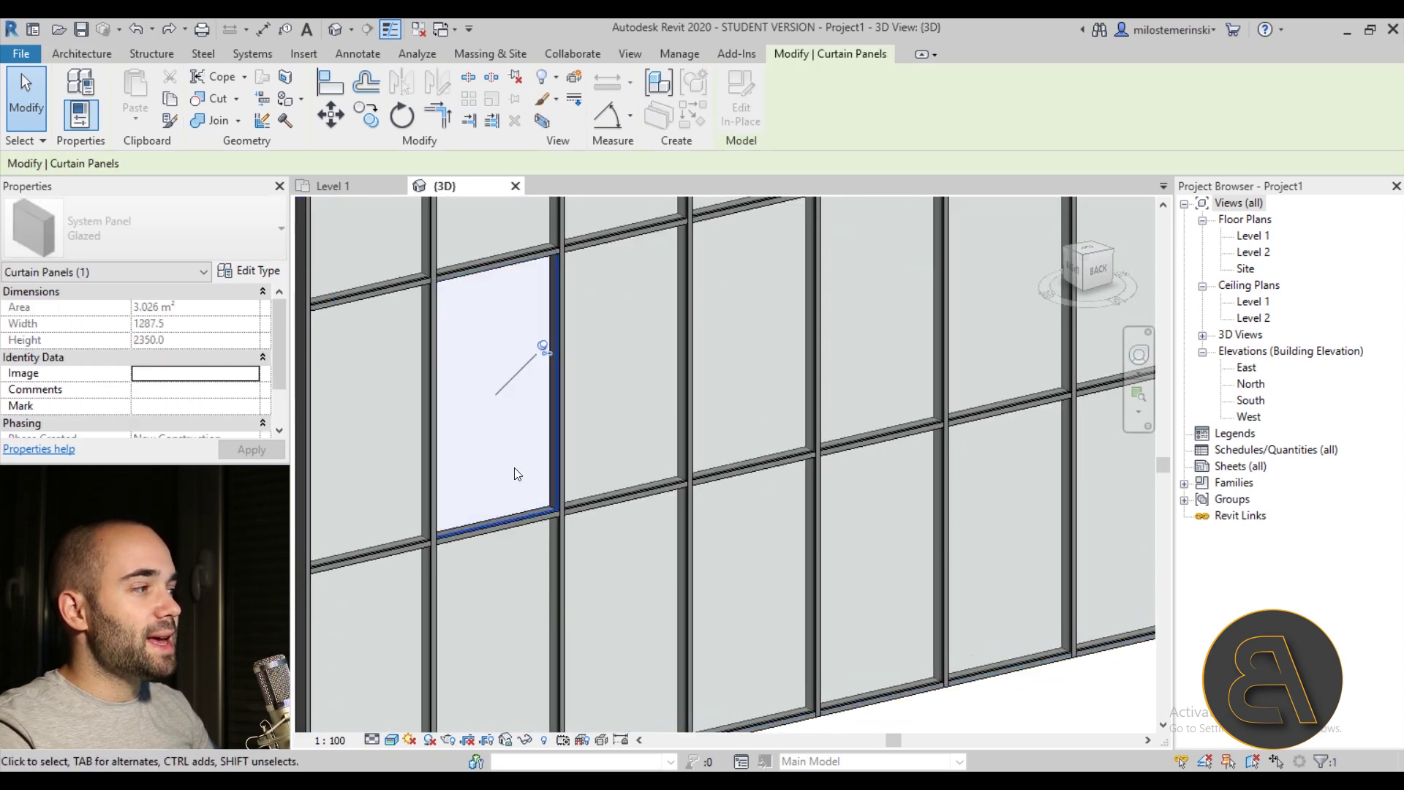
{"action": "scroll", "coordinate": [525, 367], "scroll_direction": "down", "scroll_amount": 2}
{"action": "scroll", "coordinate": [526, 373], "scroll_direction": "down", "scroll_amount": 2}
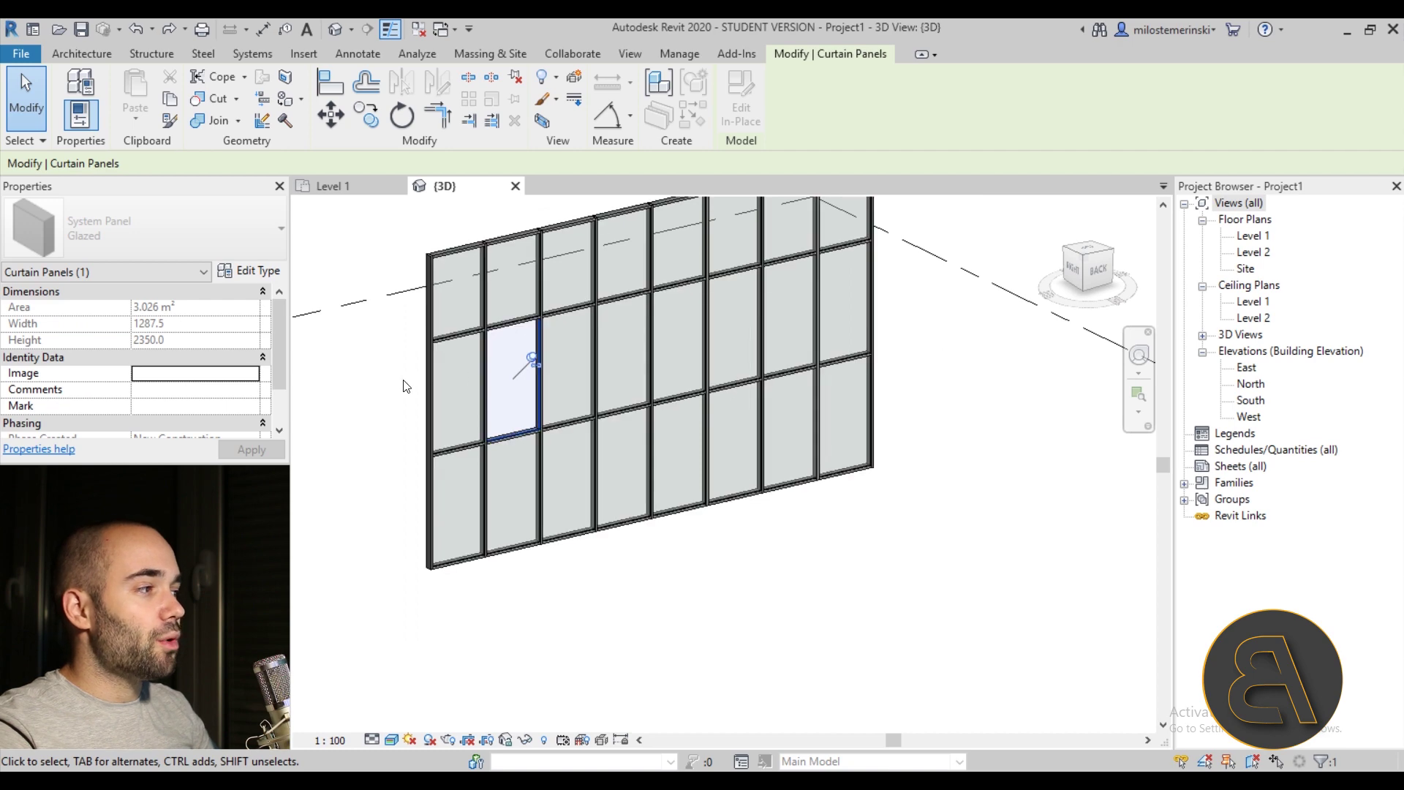
{"action": "right_click", "coordinate": [403, 385]}
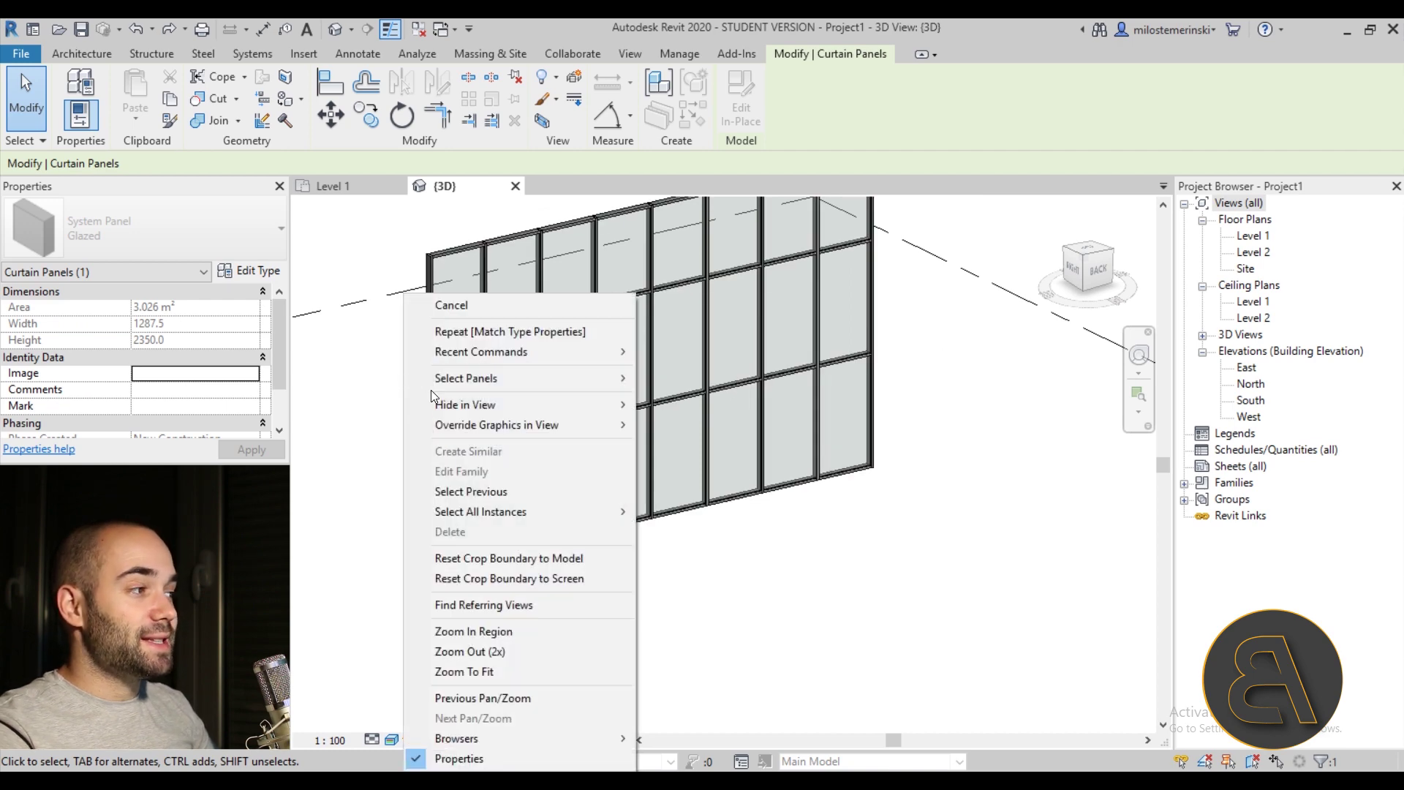
{"action": "mouse_move", "coordinate": [445, 380]}
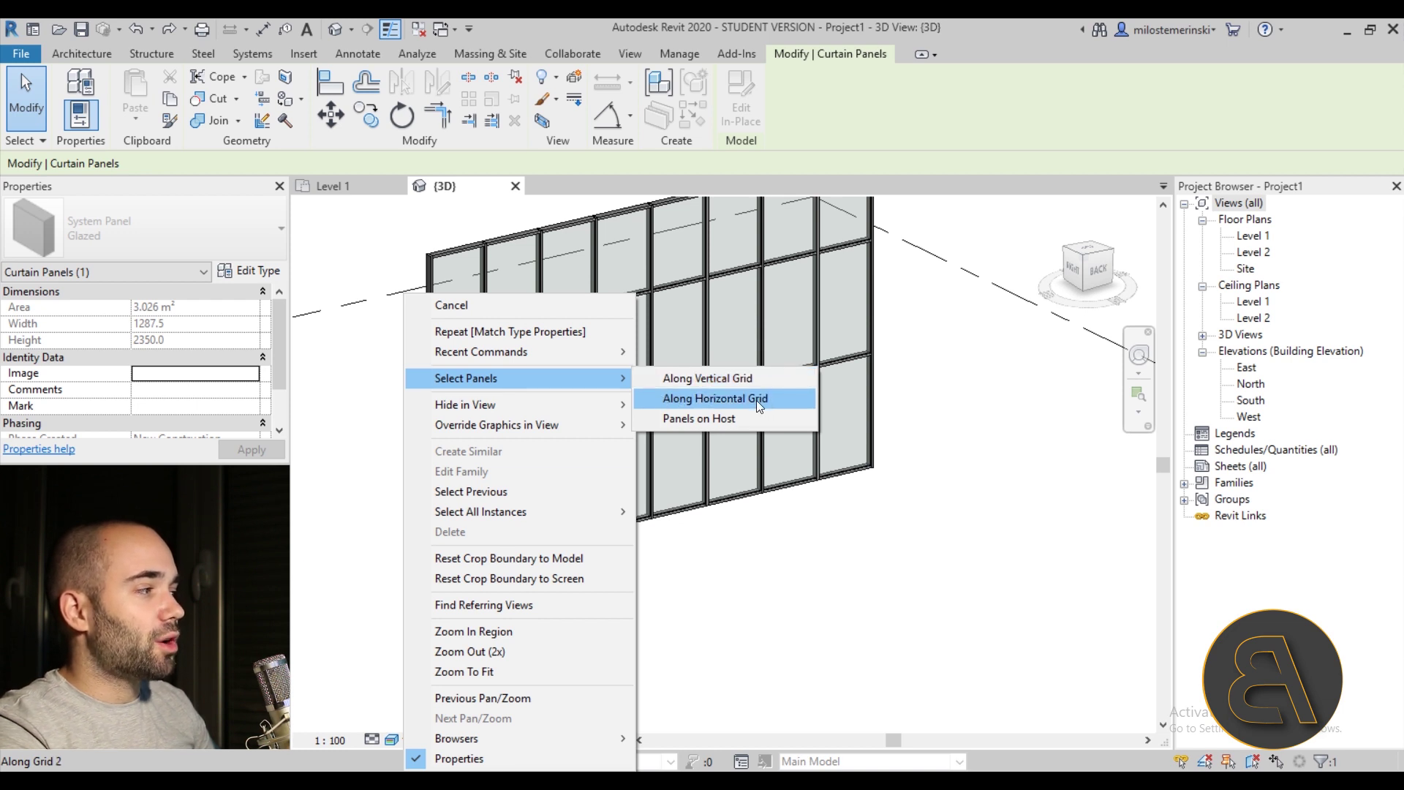
{"action": "left_click", "coordinate": [701, 402]}
{"action": "middle_click_drag", "start_coordinate": [787, 426], "coordinate": [809, 441]}
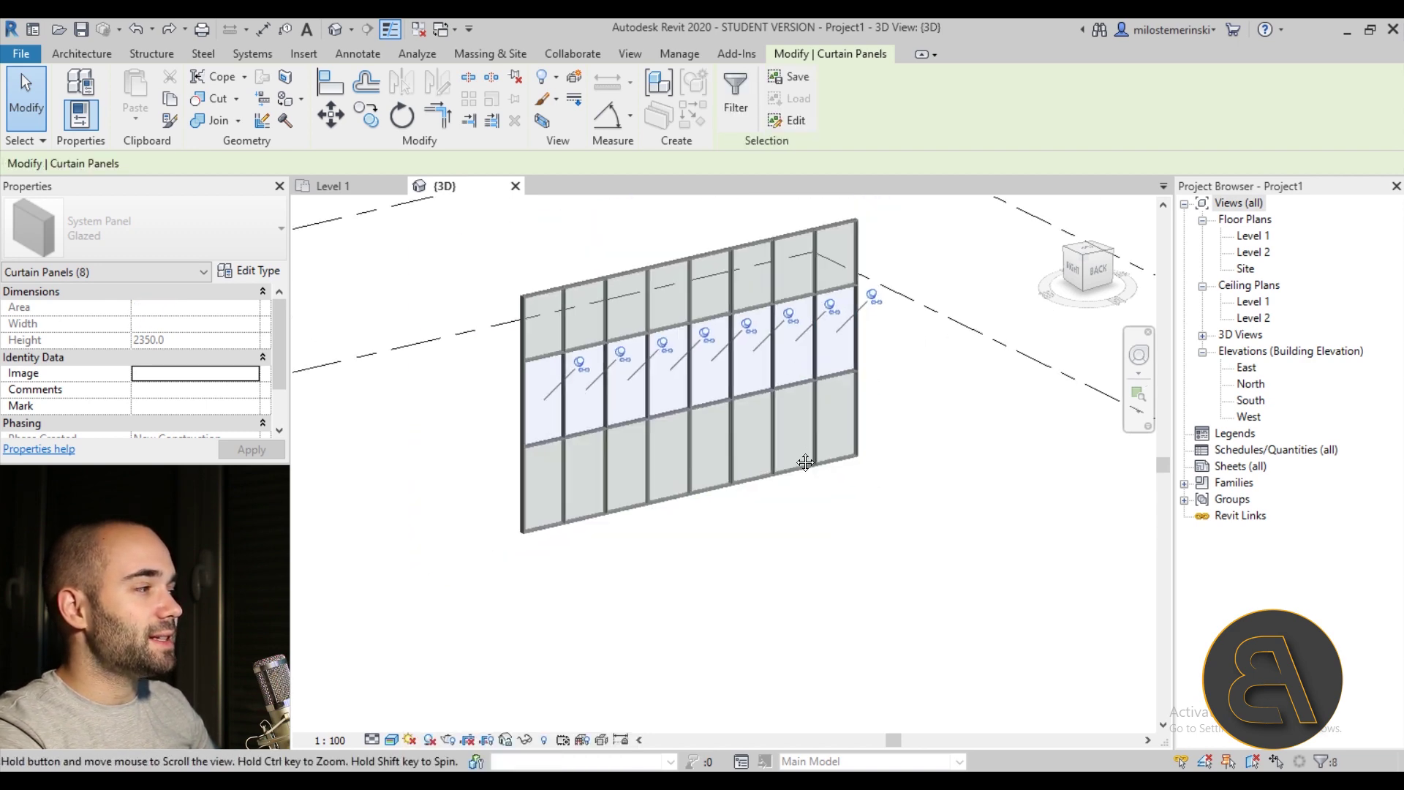
Unpin the selected middle-row panels and change them all to the Solid system panel type.
{"action": "scroll", "coordinate": [767, 441], "scroll_direction": "up", "scroll_amount": 2}
{"action": "left_click", "coordinate": [626, 352]}
{"action": "left_click", "coordinate": [681, 340]}
{"action": "left_click", "coordinate": [736, 326]}
{"action": "left_click", "coordinate": [792, 314]}
{"action": "left_click", "coordinate": [848, 301]}
{"action": "left_click", "coordinate": [904, 290]}
{"action": "left_click", "coordinate": [173, 243]}
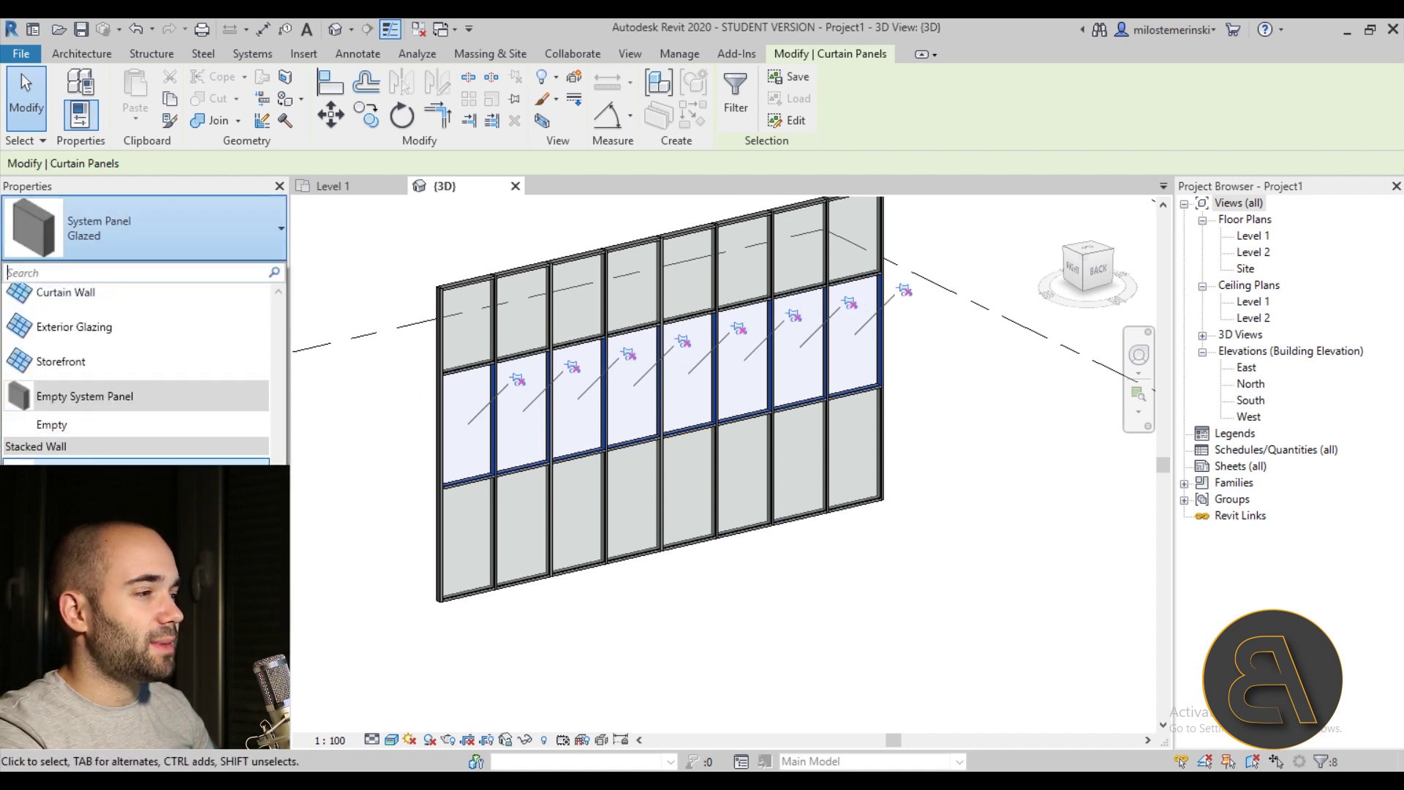
{"action": "left_click", "coordinate": [85, 395]}
{"action": "left_click", "coordinate": [793, 608]}
{"action": "scroll", "coordinate": [774, 582], "scroll_direction": "down", "scroll_amount": 1}
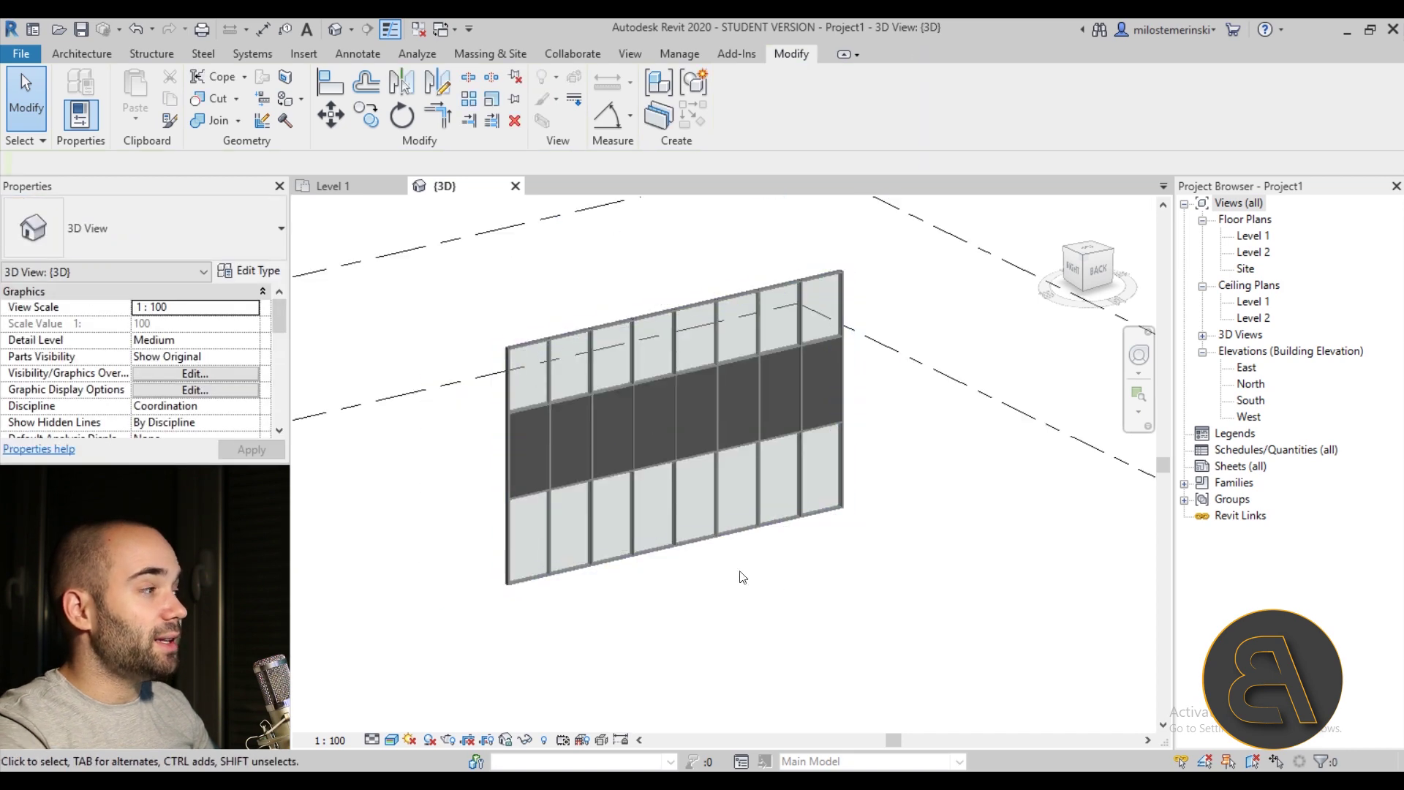
Examine the curtain wall with its solid middle row of panels from several angles.
{"action": "middle_click_drag", "start_coordinate": [774, 583], "coordinate": [561, 449], "text": "shift"}
{"action": "scroll", "coordinate": [560, 455], "scroll_direction": "up", "scroll_amount": 1}
{"action": "scroll", "coordinate": [658, 475], "scroll_direction": "down", "scroll_amount": 3}
{"action": "scroll", "coordinate": [512, 431], "scroll_direction": "up", "scroll_amount": 3}
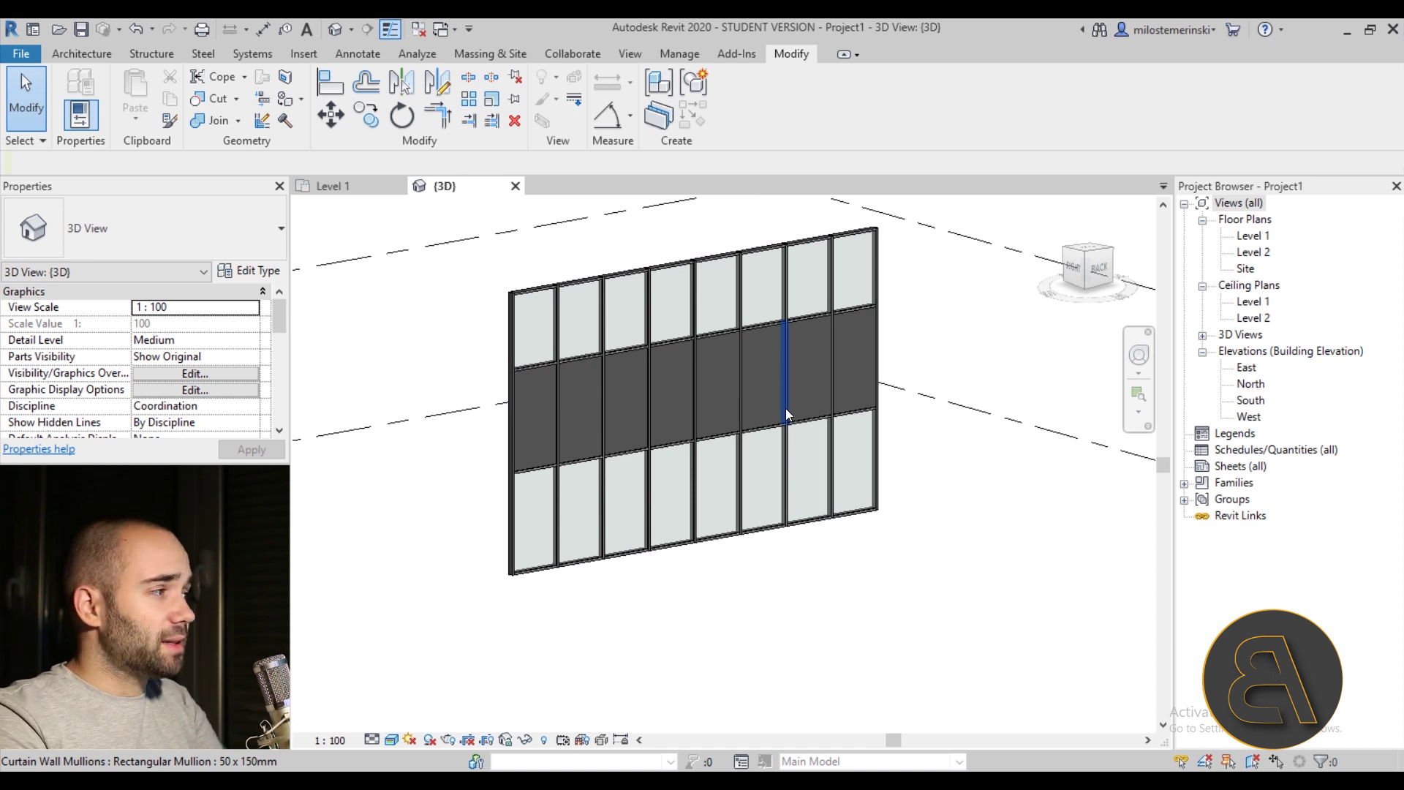
{"action": "middle_click_drag", "start_coordinate": [614, 408], "coordinate": [635, 477], "text": "shift"}
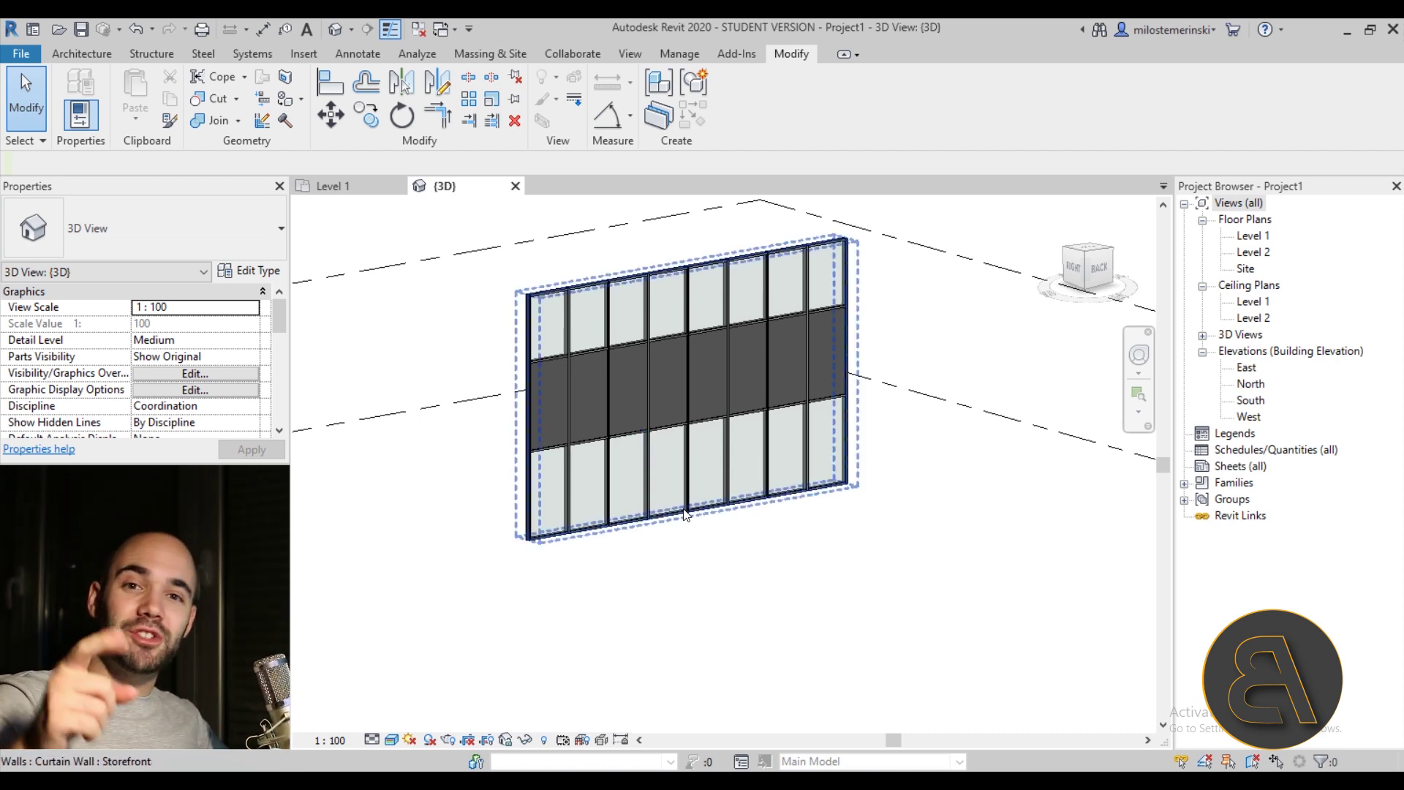
{"action": "middle_click_drag", "start_coordinate": [722, 385], "coordinate": [674, 437], "text": "shift"}
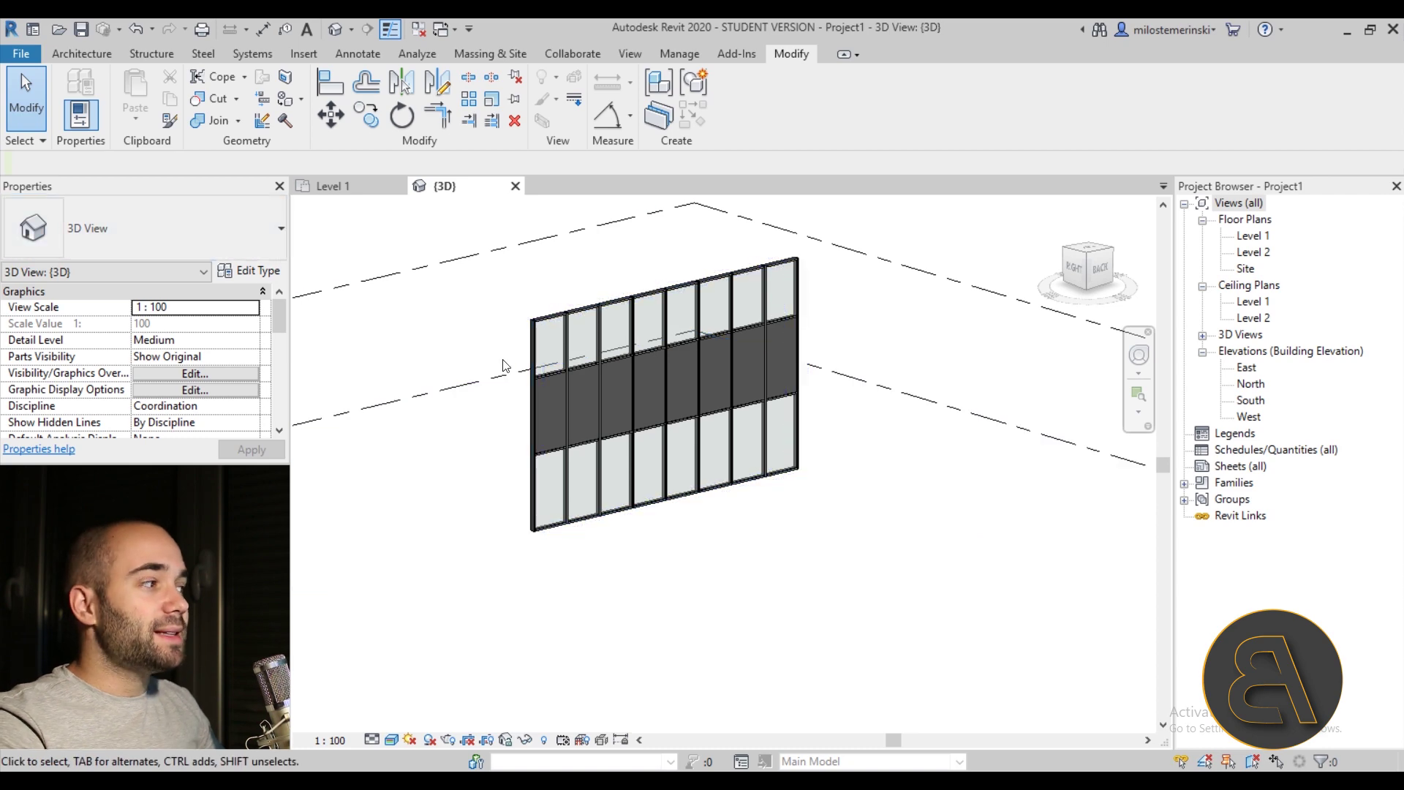
{"action": "scroll", "coordinate": [496, 382], "scroll_direction": "down", "scroll_amount": 1}
{"action": "scroll", "coordinate": [512, 436], "scroll_direction": "up", "scroll_amount": 2}
{"action": "scroll", "coordinate": [505, 433], "scroll_direction": "down", "scroll_amount": 1}
{"action": "scroll", "coordinate": [483, 437], "scroll_direction": "up", "scroll_amount": 1}
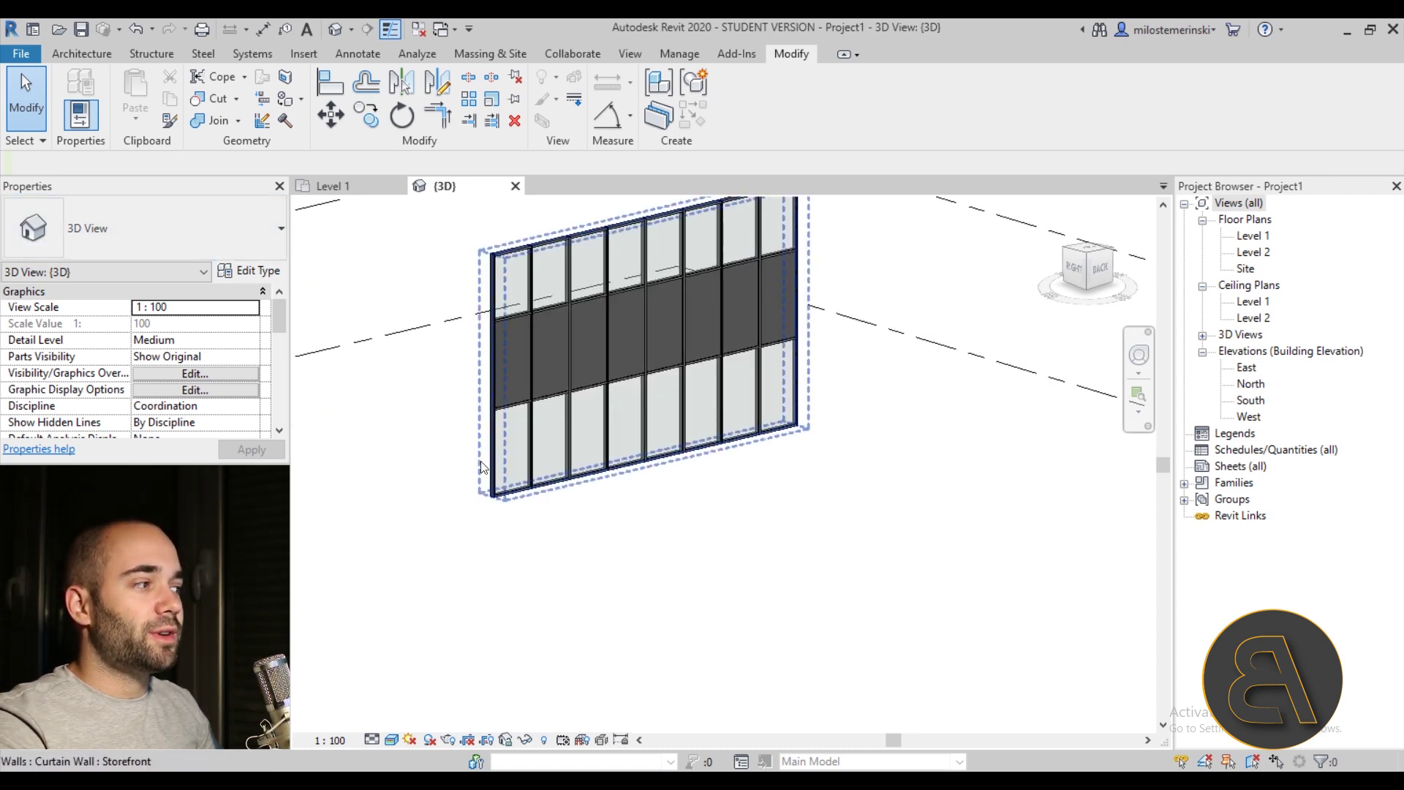
{"action": "middle_click_drag", "start_coordinate": [541, 243], "coordinate": [545, 310]}
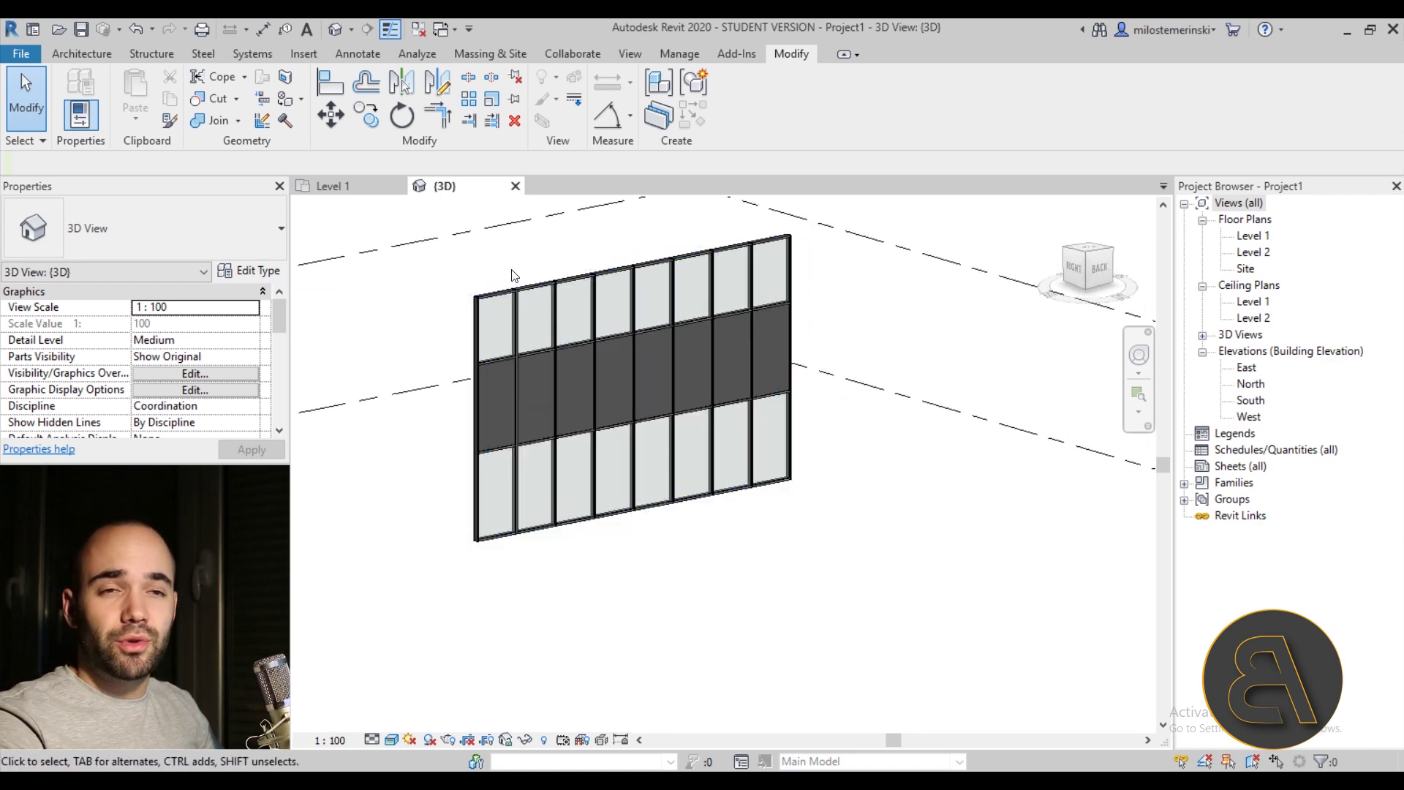
{"action": "middle_click_drag", "start_coordinate": [499, 276], "coordinate": [439, 263], "text": "shift"}
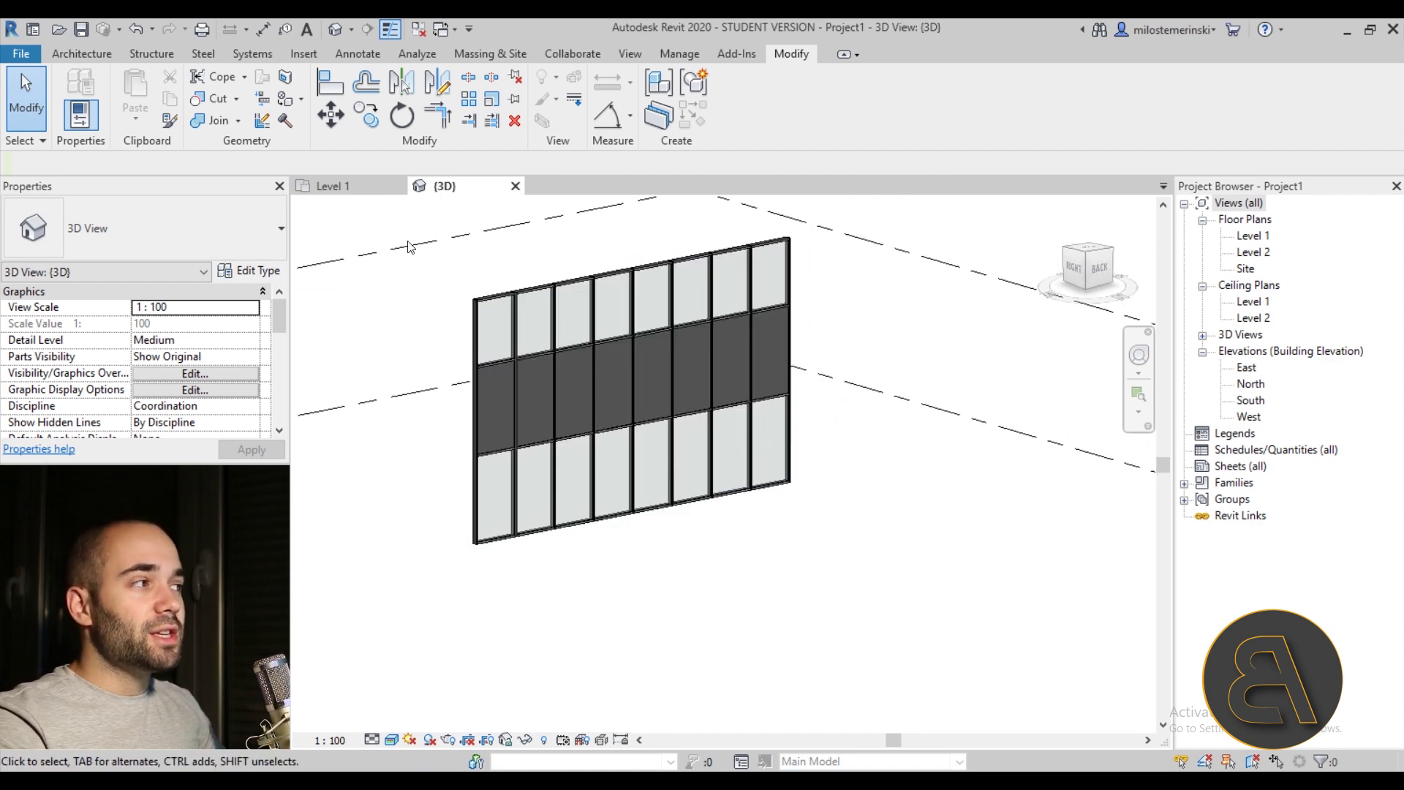
Select a vertical mullion in the Level 1 floor plan, inspect it in the 3D view, and clear the selection.
{"action": "left_click", "coordinate": [362, 194]}
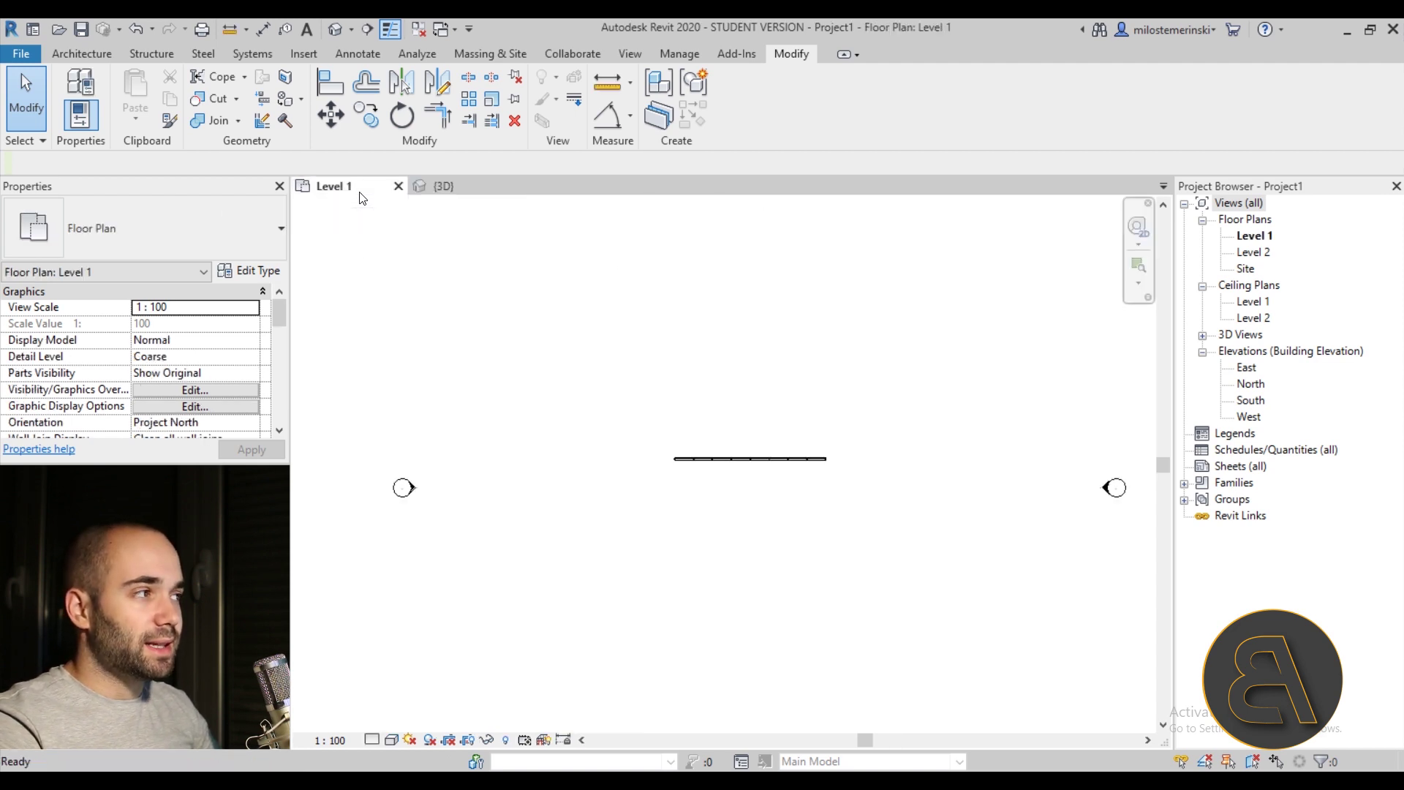
{"action": "middle_click_drag", "start_coordinate": [643, 386], "coordinate": [634, 373]}
{"action": "scroll", "coordinate": [702, 458], "scroll_direction": "up", "scroll_amount": 5}
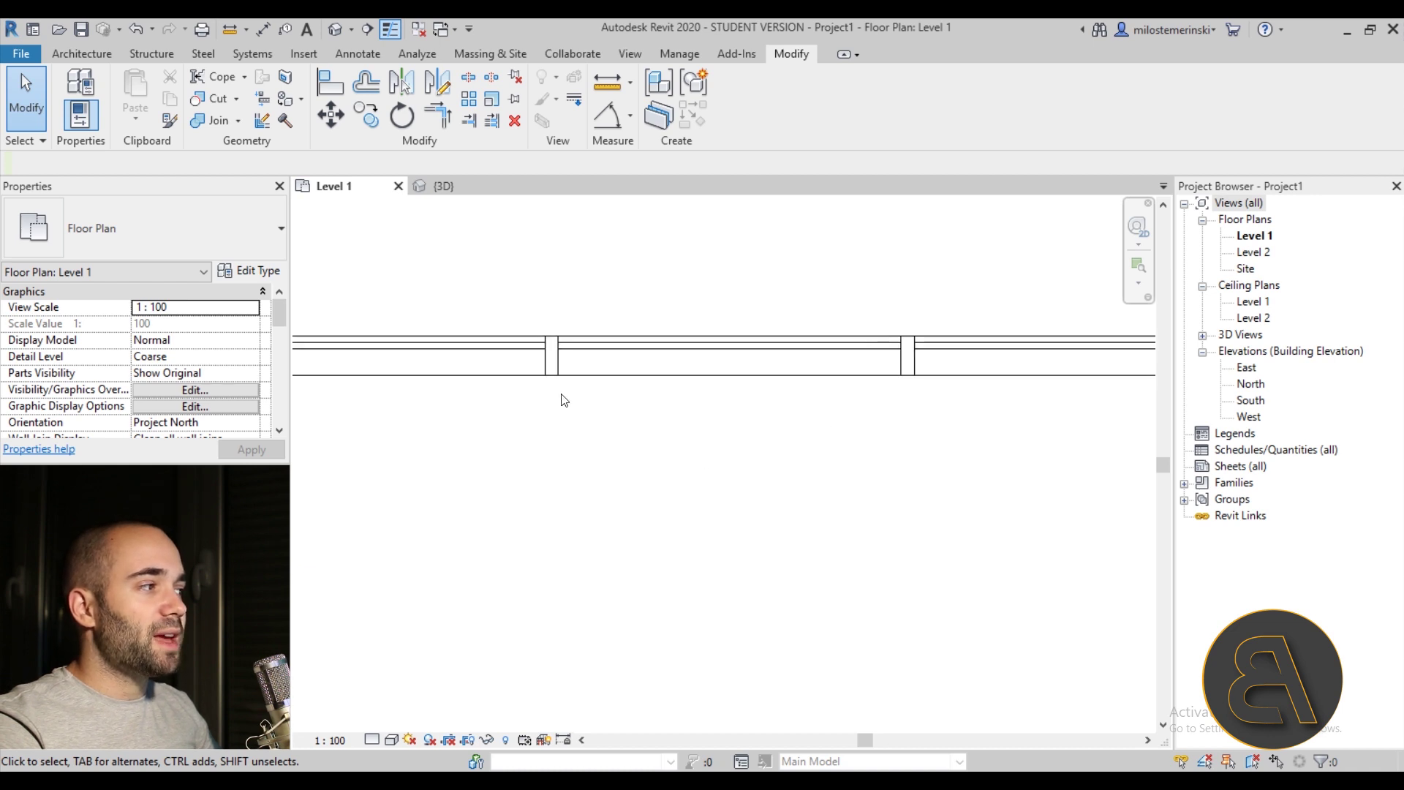
{"action": "left_click", "coordinate": [552, 354]}
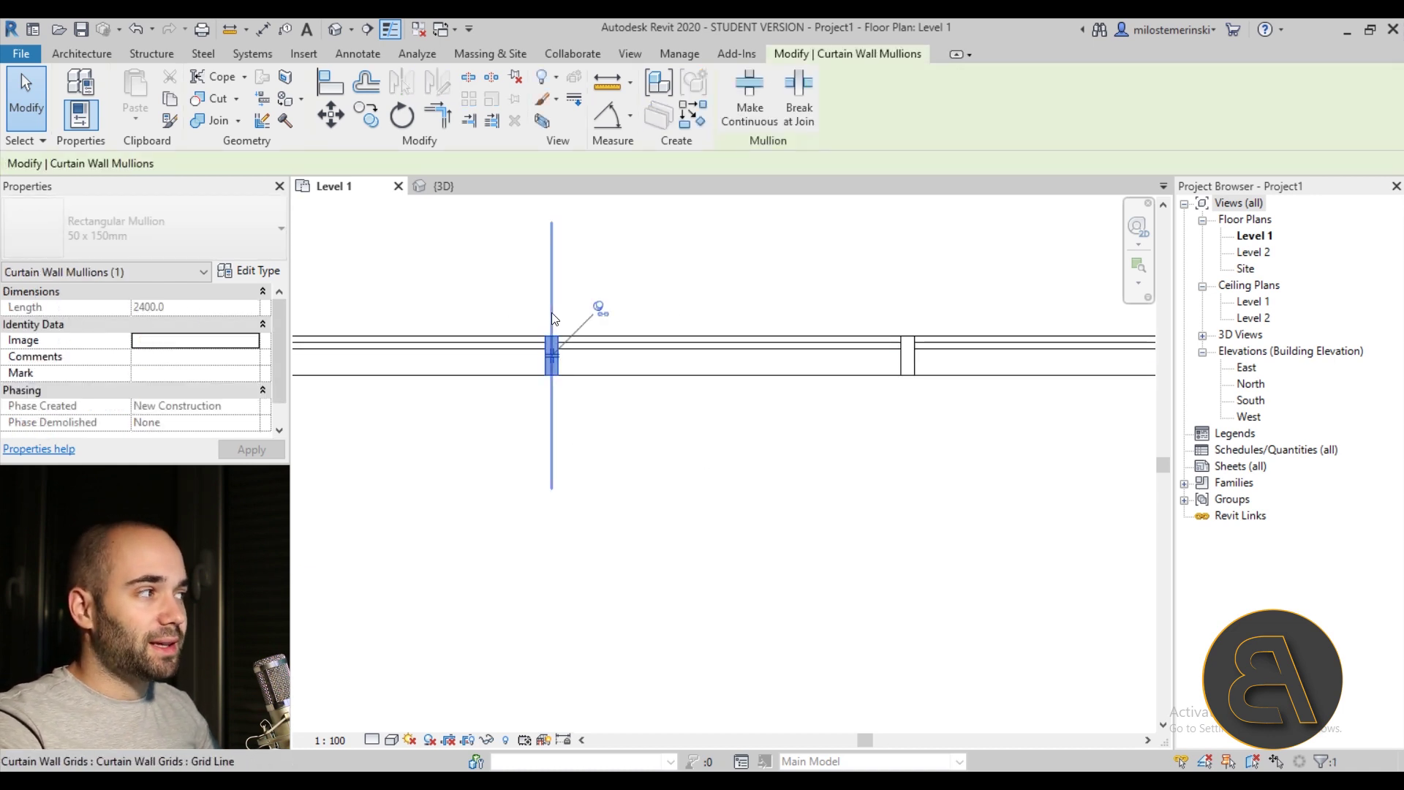
{"action": "left_click", "coordinate": [443, 186]}
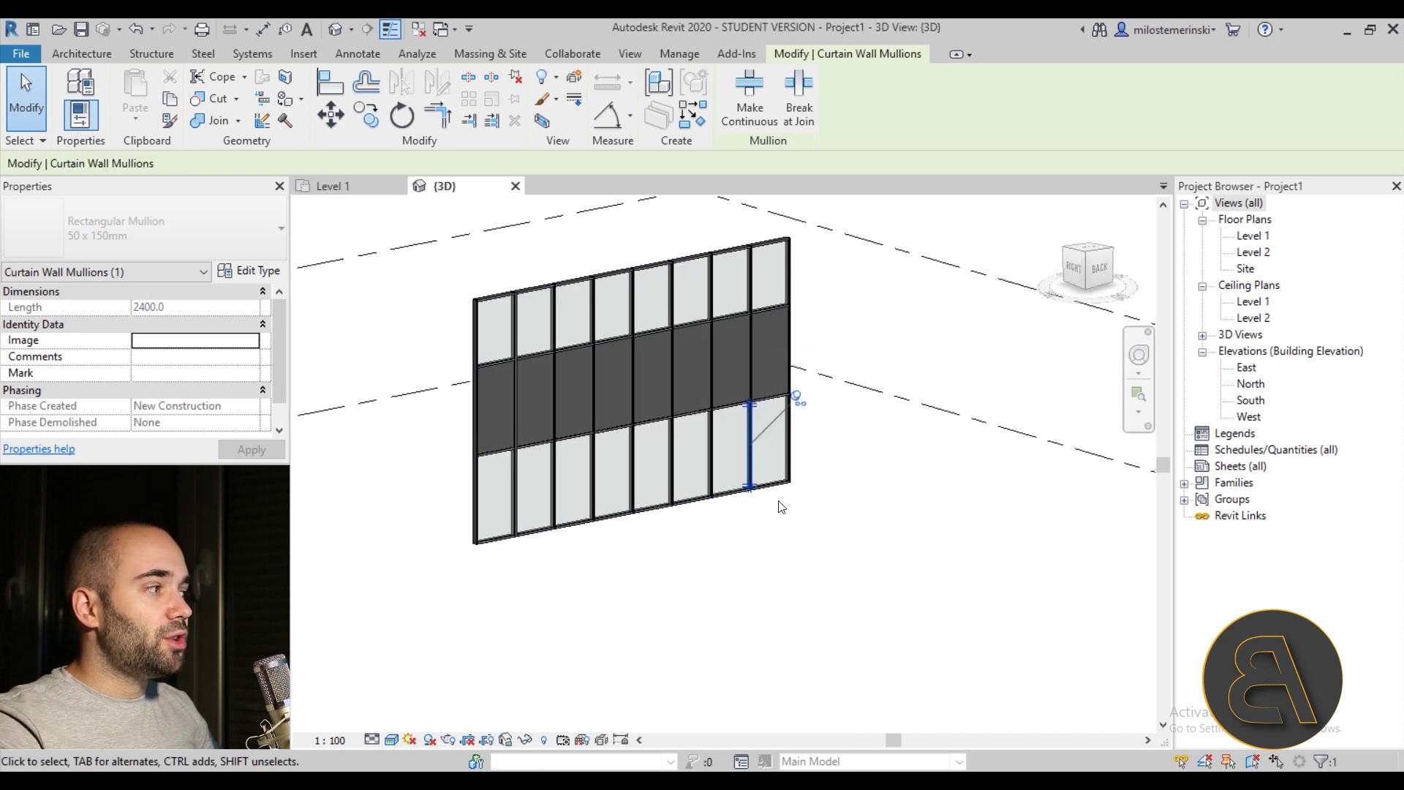
{"action": "scroll", "coordinate": [748, 468], "scroll_direction": "up", "scroll_amount": 3}
{"action": "key", "text": "Escape"}
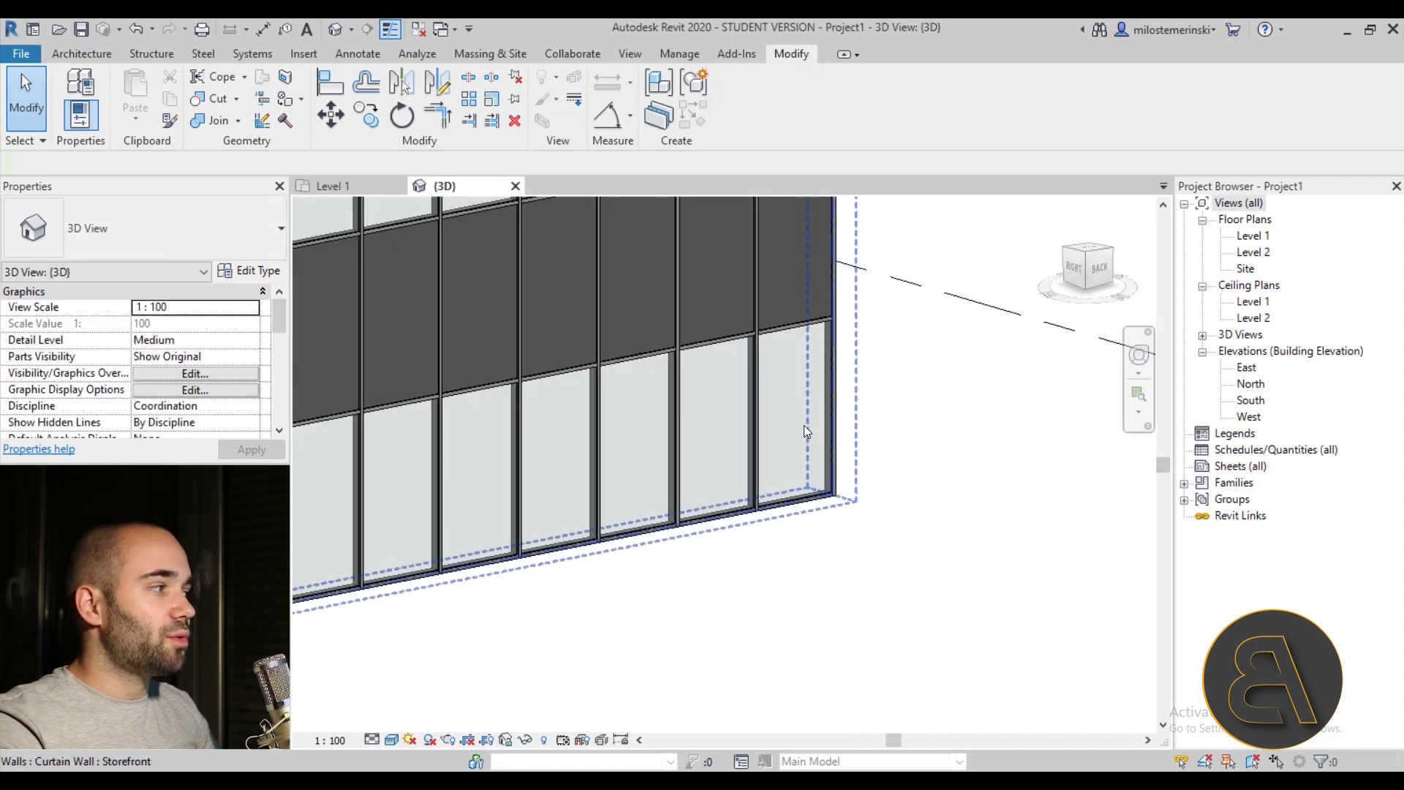
Reselect the vertical mullion in the 3D view with Select Previous and inspect it up close.
{"action": "scroll", "coordinate": [792, 436], "scroll_direction": "down", "scroll_amount": 4}
{"action": "middle_click_drag", "start_coordinate": [789, 344], "coordinate": [766, 364]}
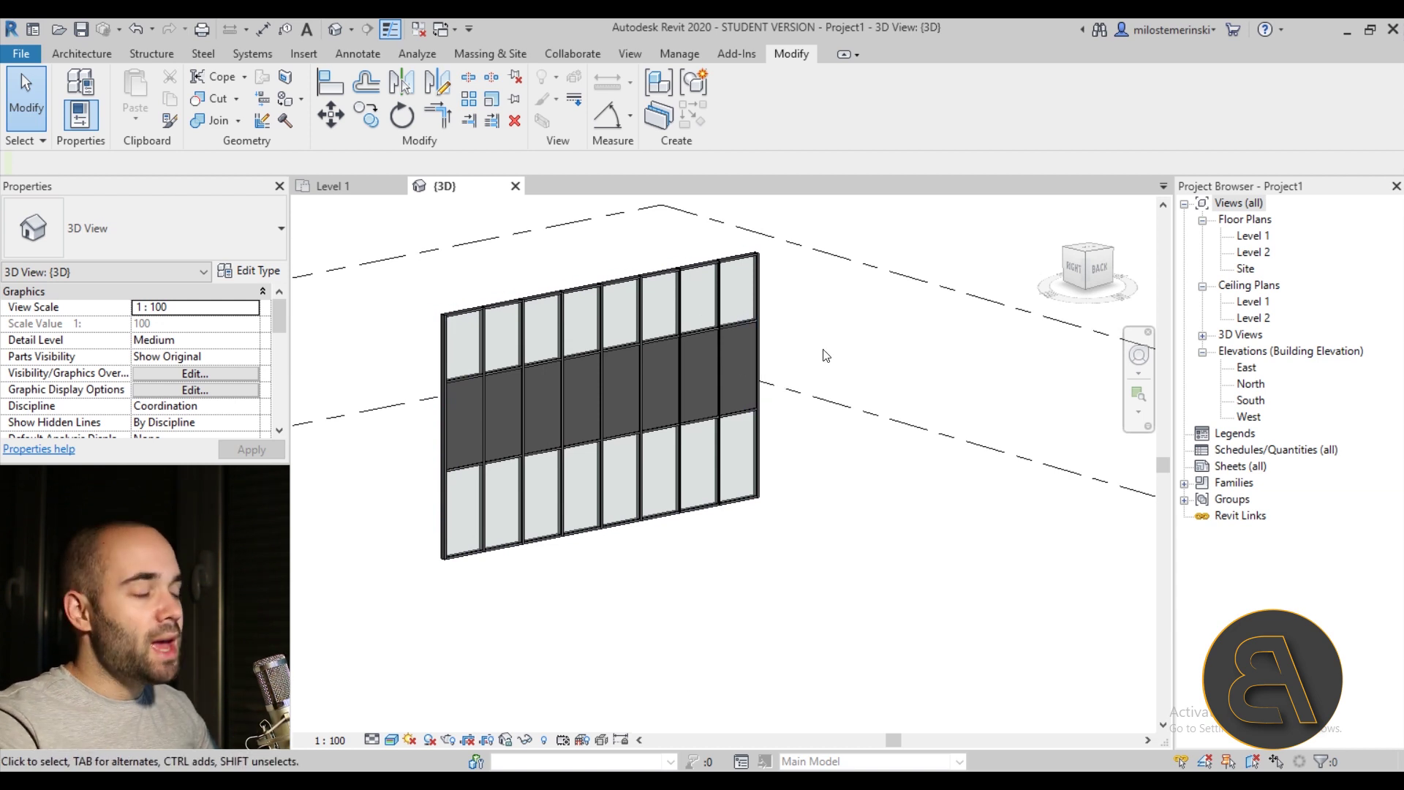
{"action": "middle_click_drag", "start_coordinate": [818, 541], "coordinate": [767, 517]}
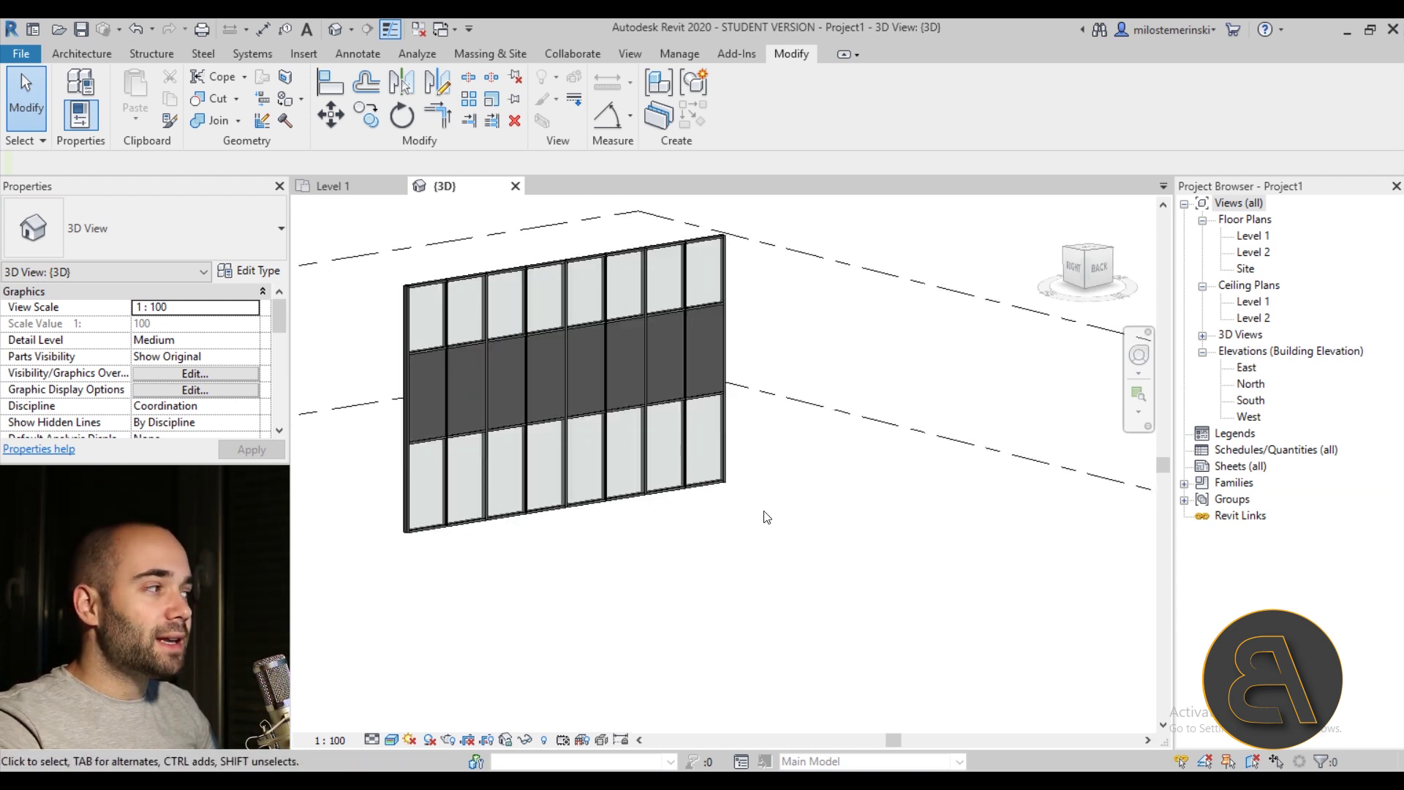
{"action": "right_click", "coordinate": [796, 338]}
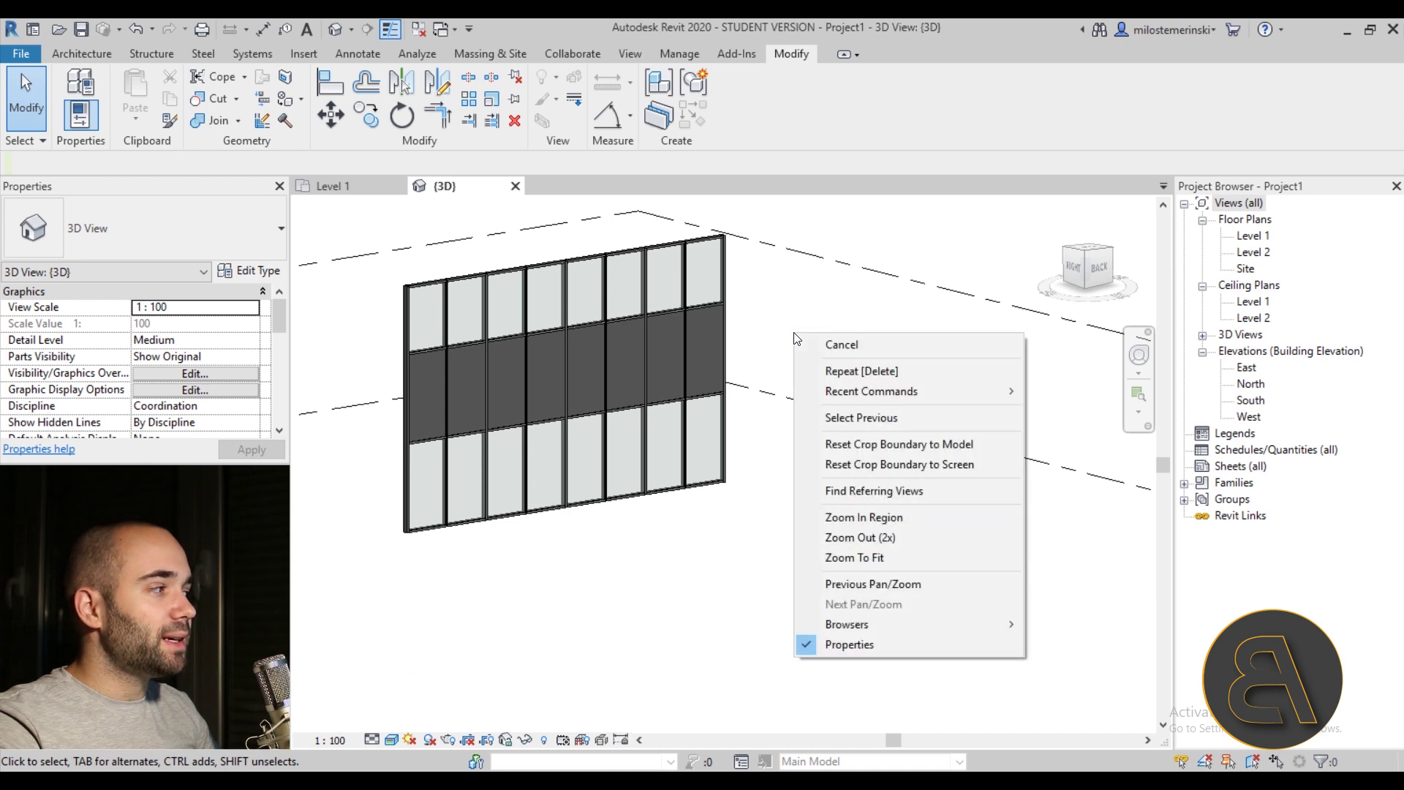
{"action": "left_click", "coordinate": [845, 420]}
{"action": "middle_click_drag", "start_coordinate": [731, 392], "coordinate": [734, 536], "text": "shift"}
{"action": "scroll", "coordinate": [702, 439], "scroll_direction": "up", "scroll_amount": 4}
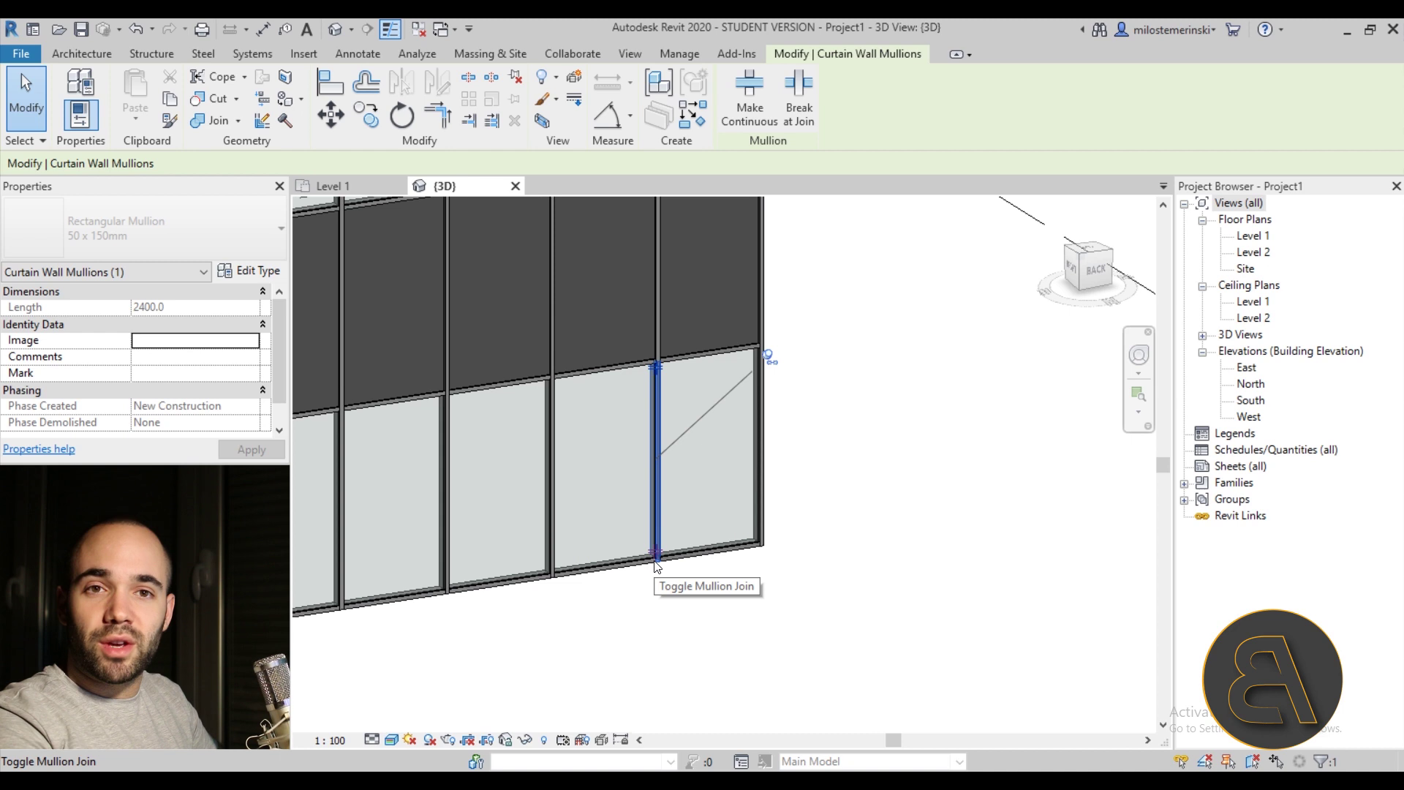
Look over the commands offered for the selected mullion and clear the selection.
{"action": "right_click", "coordinate": [884, 401]}
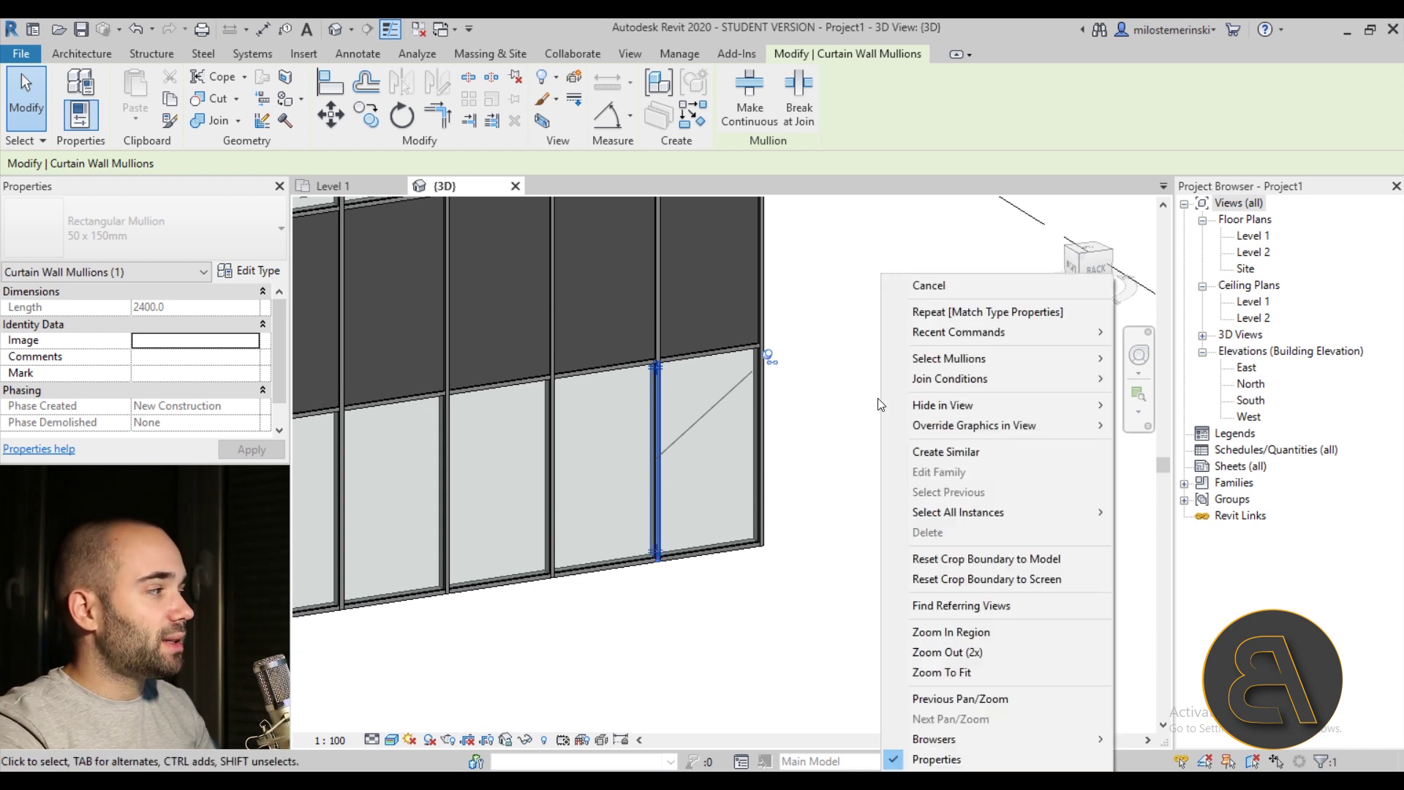
{"action": "left_click", "coordinate": [828, 433]}
{"action": "key", "text": "Escape"}
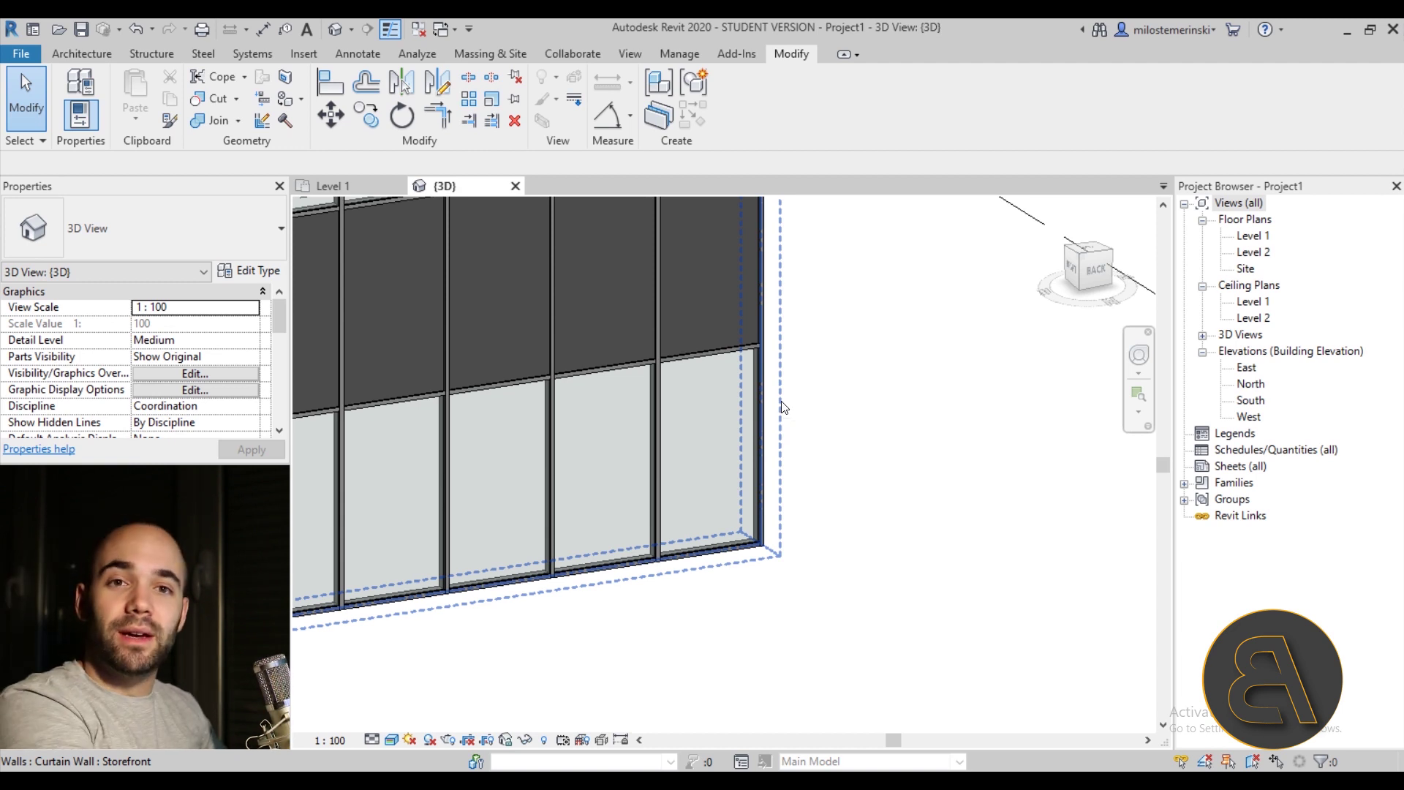
{"action": "scroll", "coordinate": [783, 407], "scroll_direction": "down", "scroll_amount": 4}
{"action": "middle_click_drag", "start_coordinate": [782, 408], "coordinate": [760, 531], "text": "shift"}
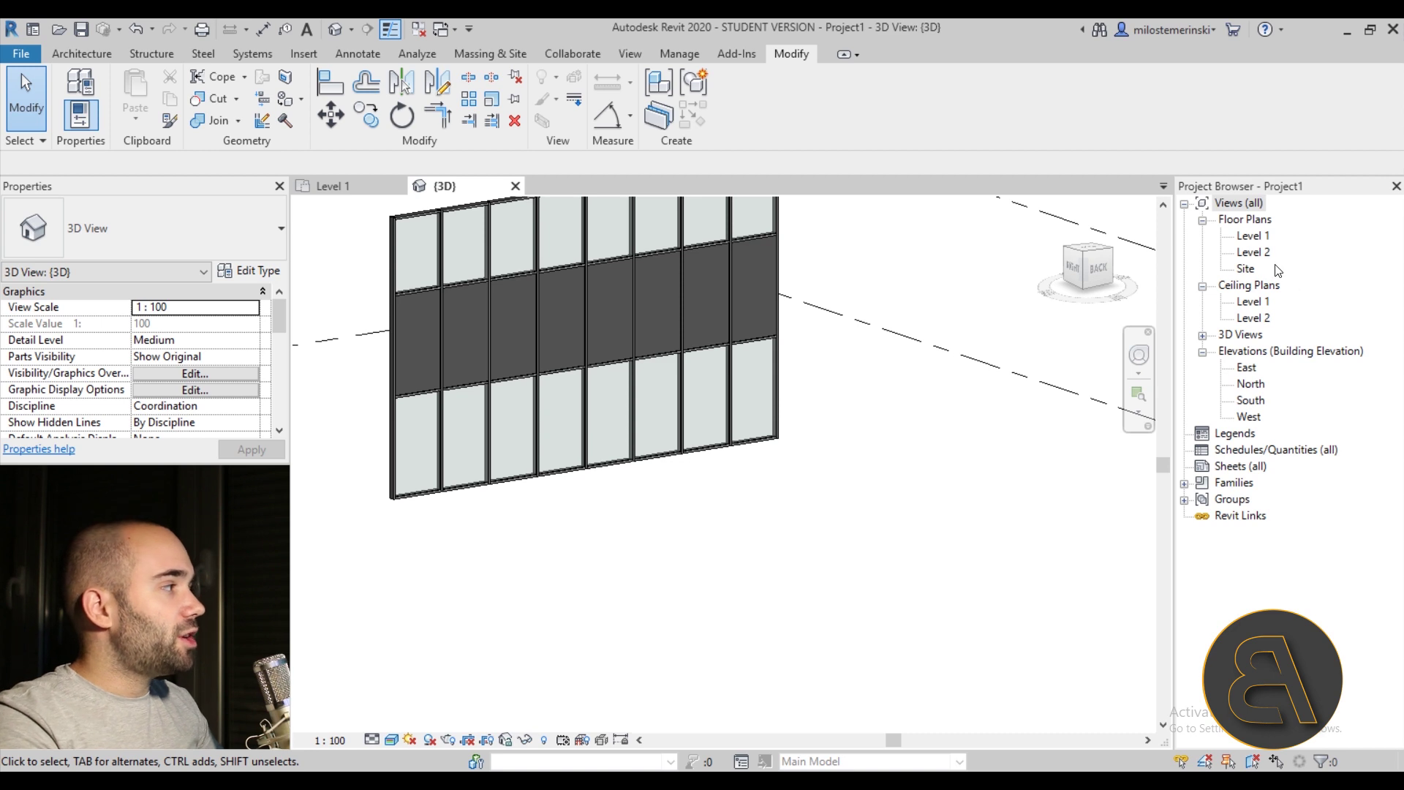
Open the Level 1 floor plan with the full length of the curtain wall in view.
{"action": "double_click", "coordinate": [1250, 237]}
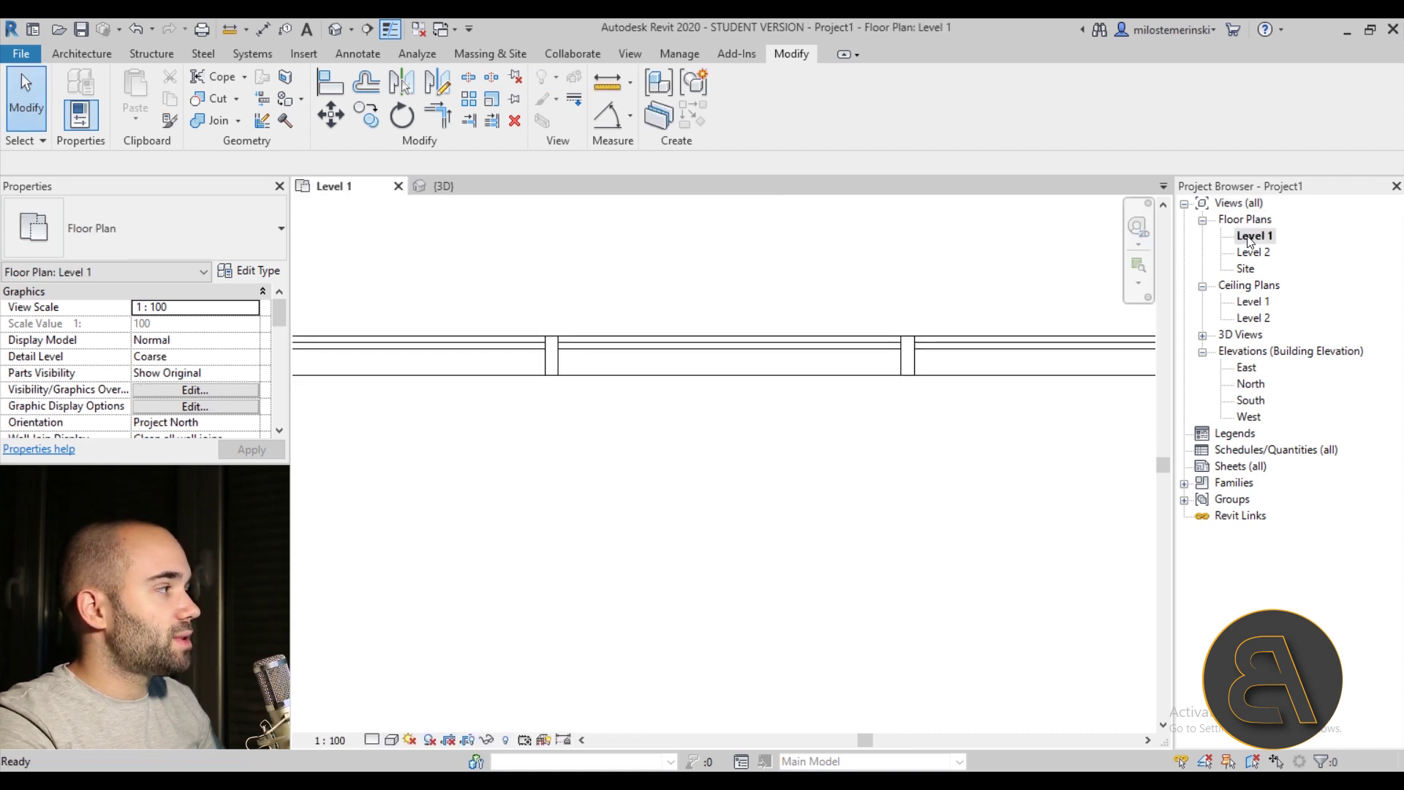
{"action": "scroll", "coordinate": [634, 483], "scroll_direction": "down", "scroll_amount": 3}
{"action": "middle_click_drag", "start_coordinate": [637, 539], "coordinate": [539, 446]}
{"action": "scroll", "coordinate": [578, 446], "scroll_direction": "down", "scroll_amount": 1}
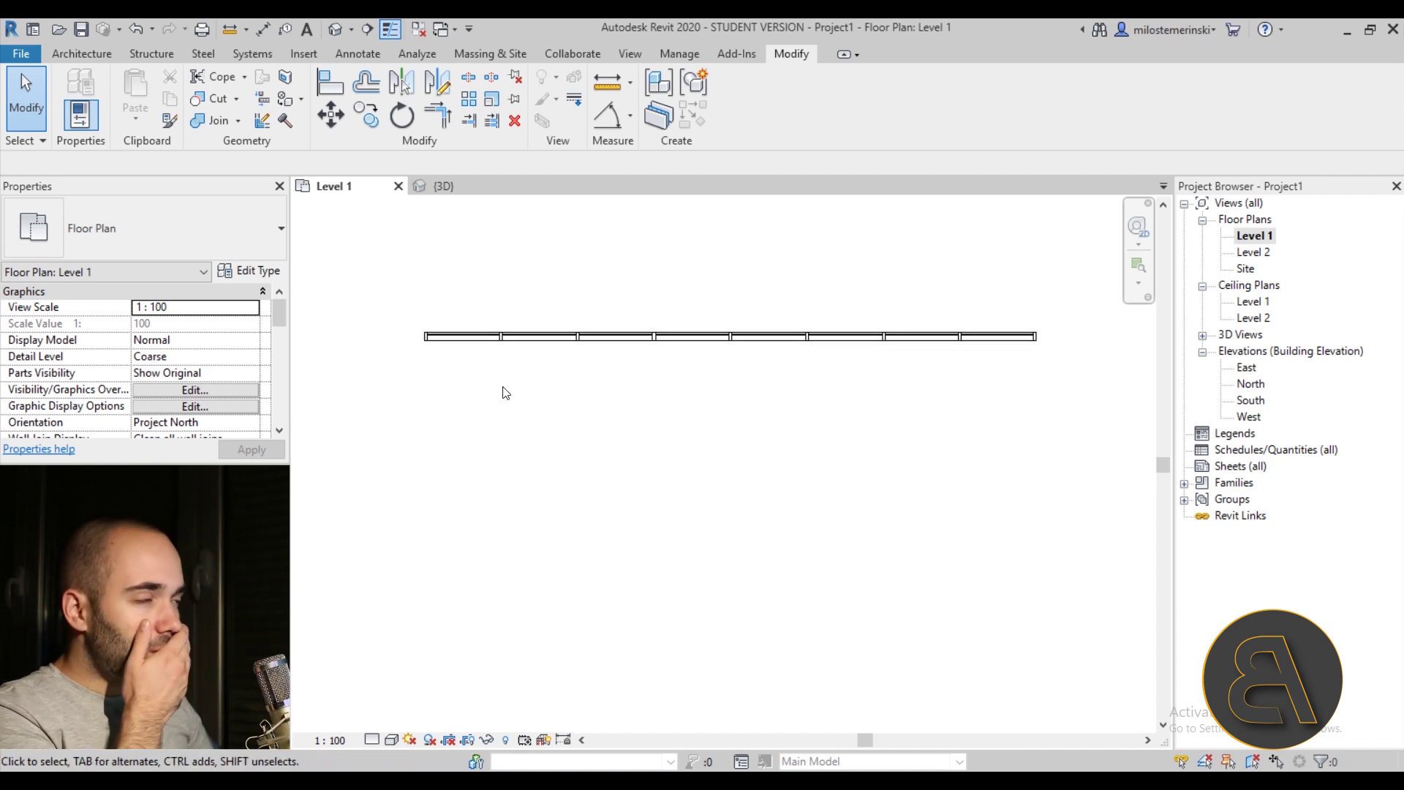
{"action": "middle_click_drag", "start_coordinate": [445, 320], "coordinate": [447, 330]}
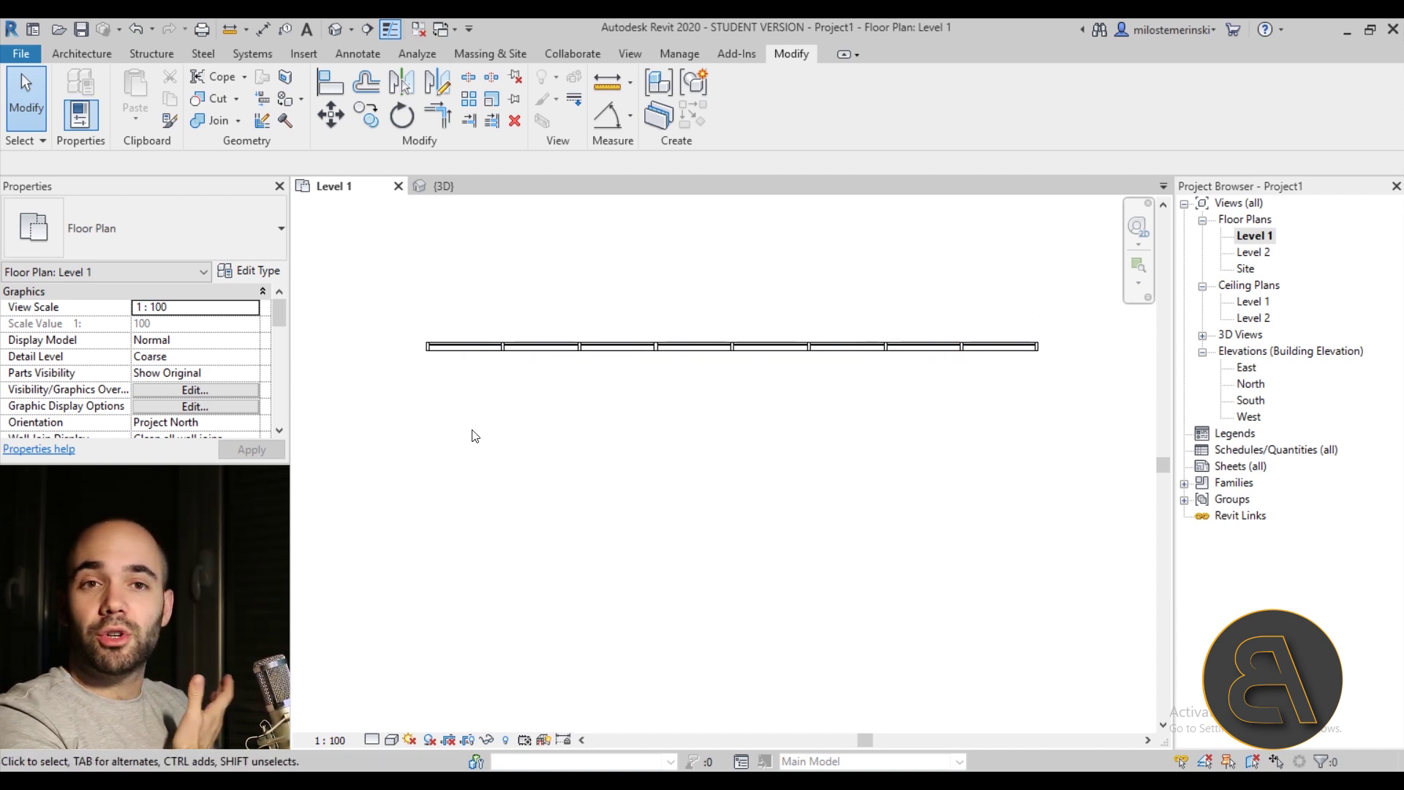
{"action": "middle_click_drag", "start_coordinate": [470, 452], "coordinate": [463, 456]}
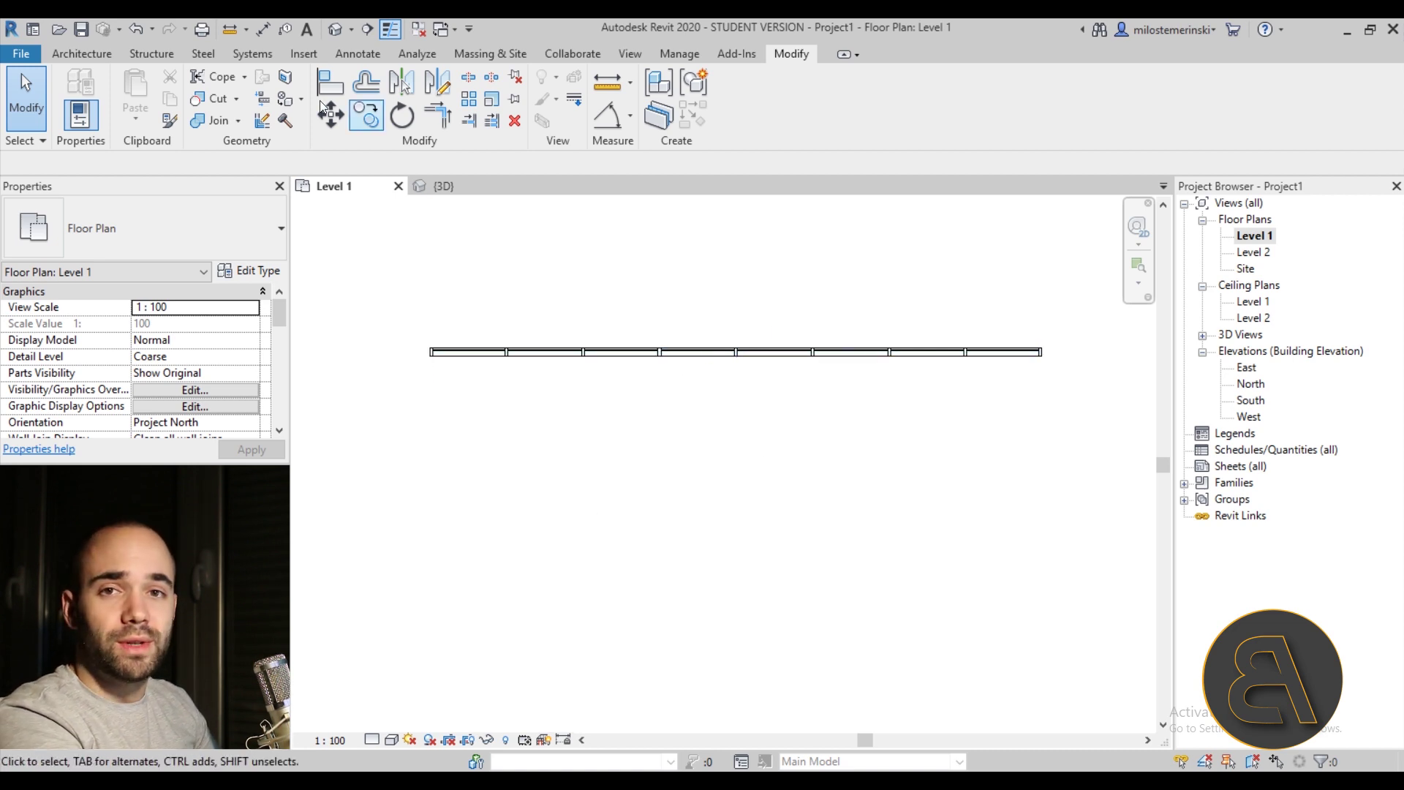
Place one Brick - UK Standard Rowlock detail component below the curtain wall near its left end.
{"action": "left_click", "coordinate": [353, 59]}
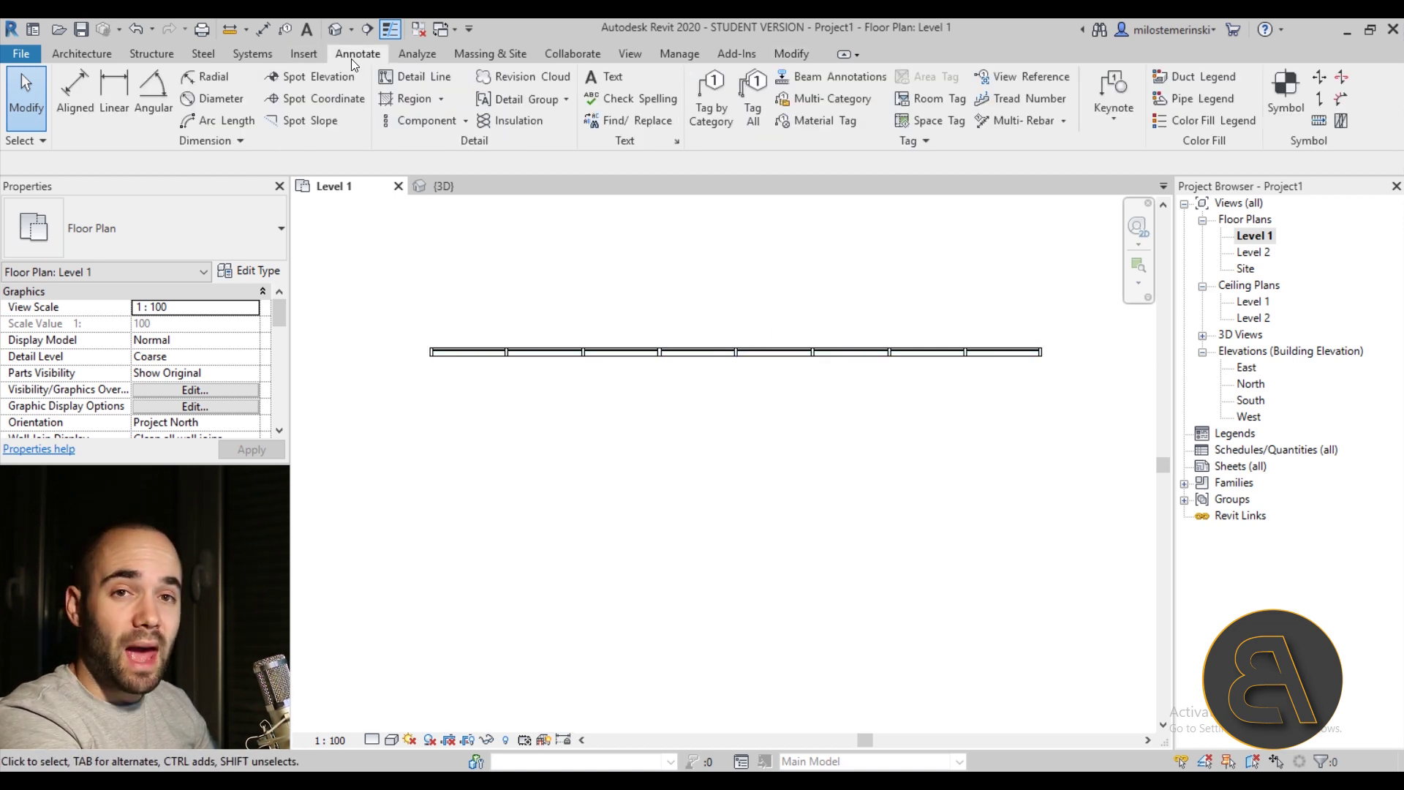
{"action": "left_click", "coordinate": [465, 124]}
{"action": "left_click", "coordinate": [356, 148]}
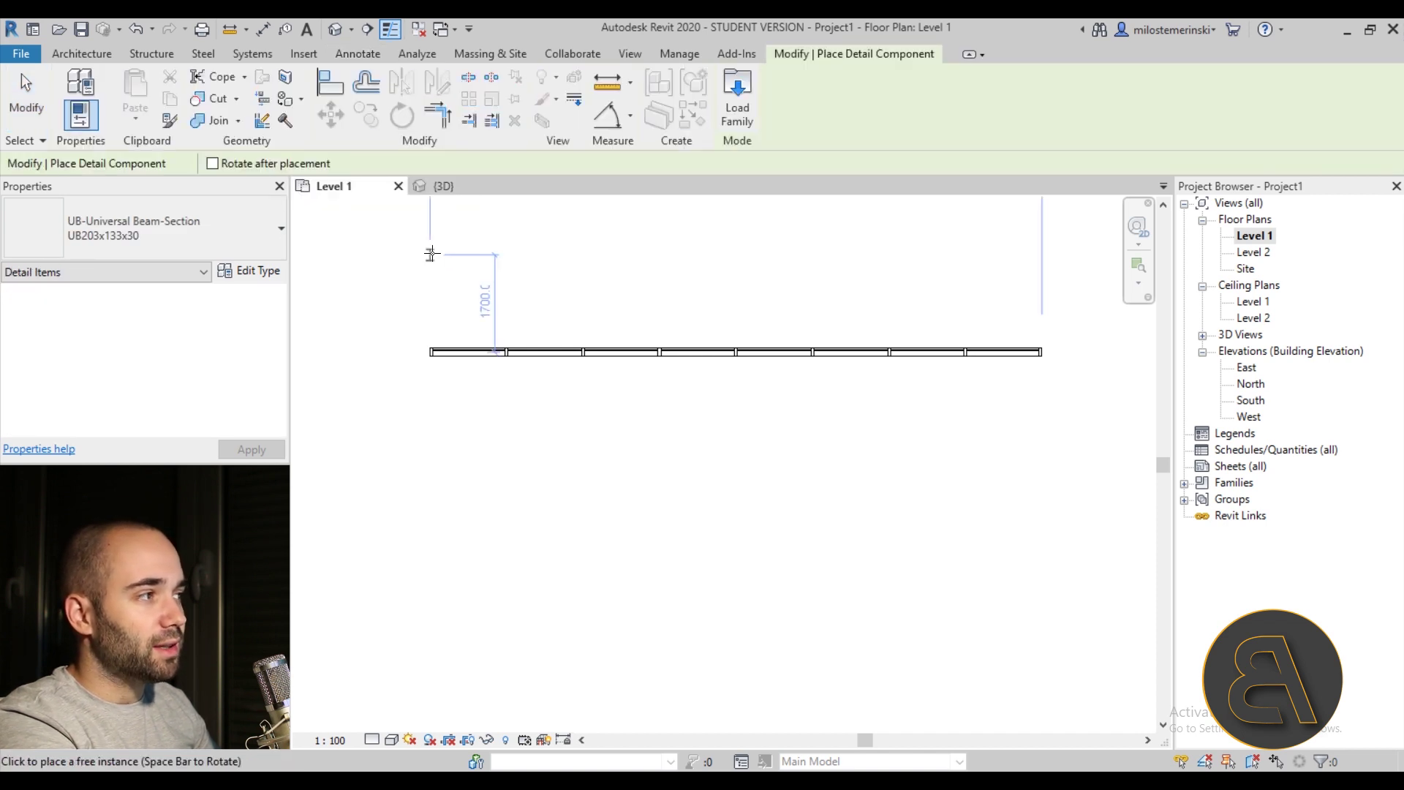
{"action": "left_click", "coordinate": [210, 226]}
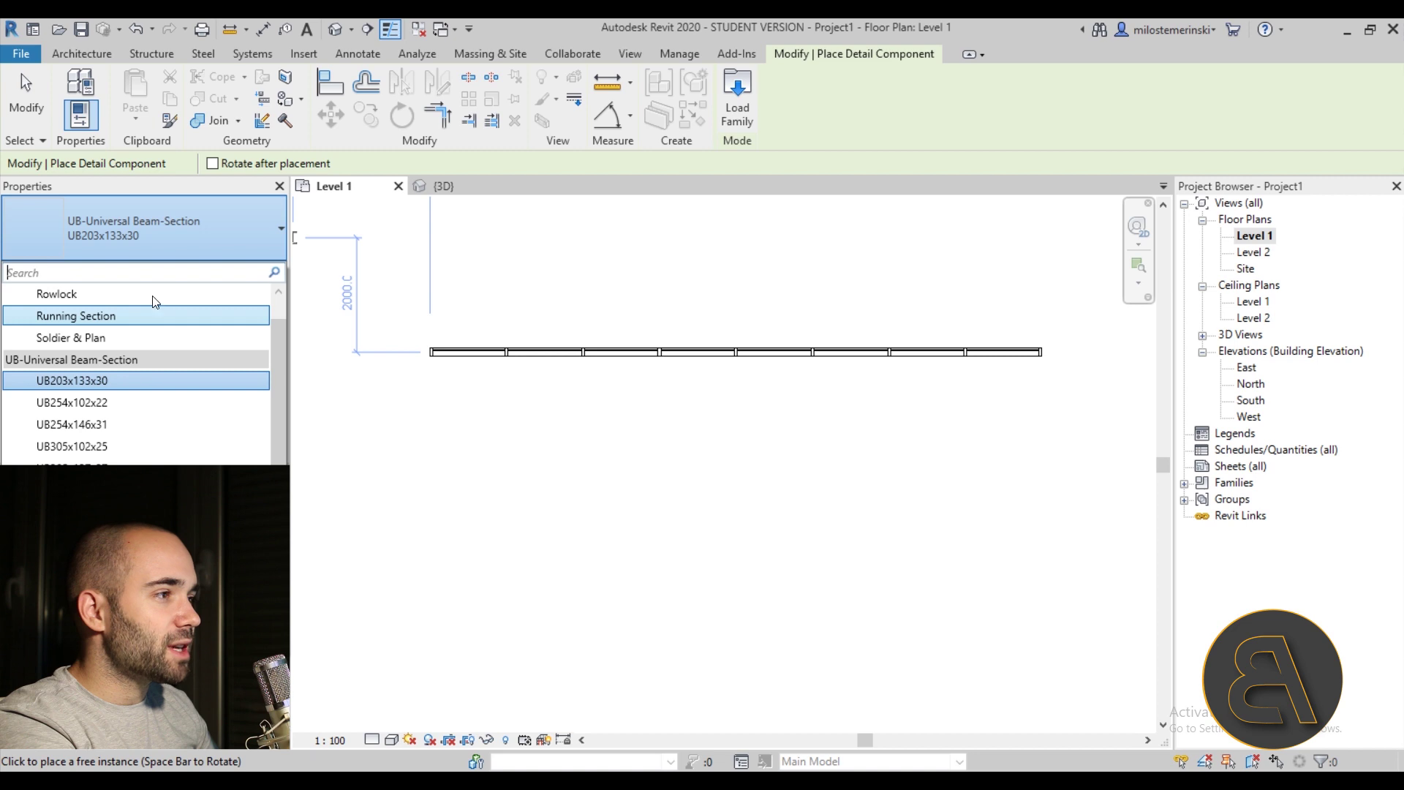
{"action": "scroll", "coordinate": [139, 313], "scroll_direction": "up", "scroll_amount": 1}
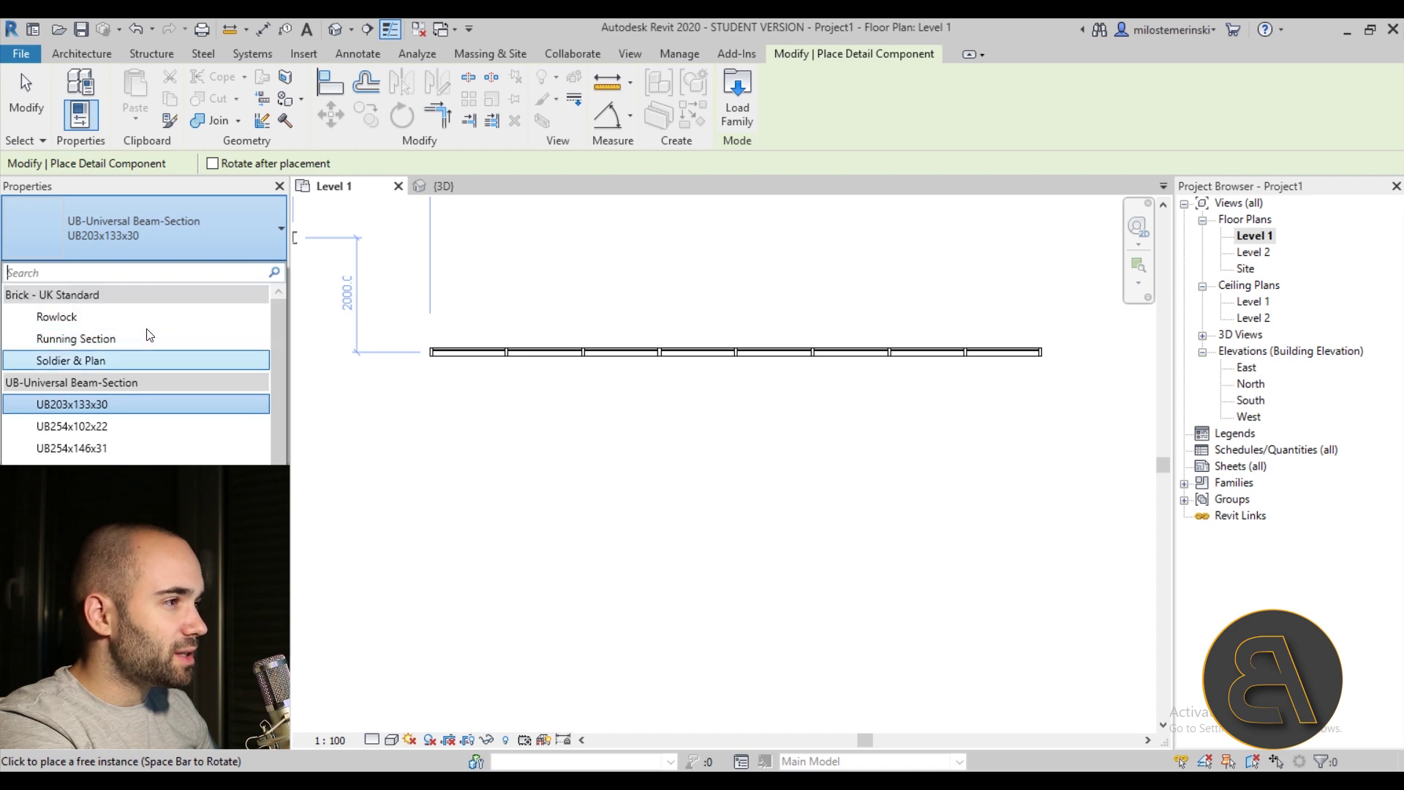
{"action": "left_click", "coordinate": [62, 320]}
{"action": "scroll", "coordinate": [494, 391], "scroll_direction": "up", "scroll_amount": 4}
{"action": "scroll", "coordinate": [495, 391], "scroll_direction": "down", "scroll_amount": 3}
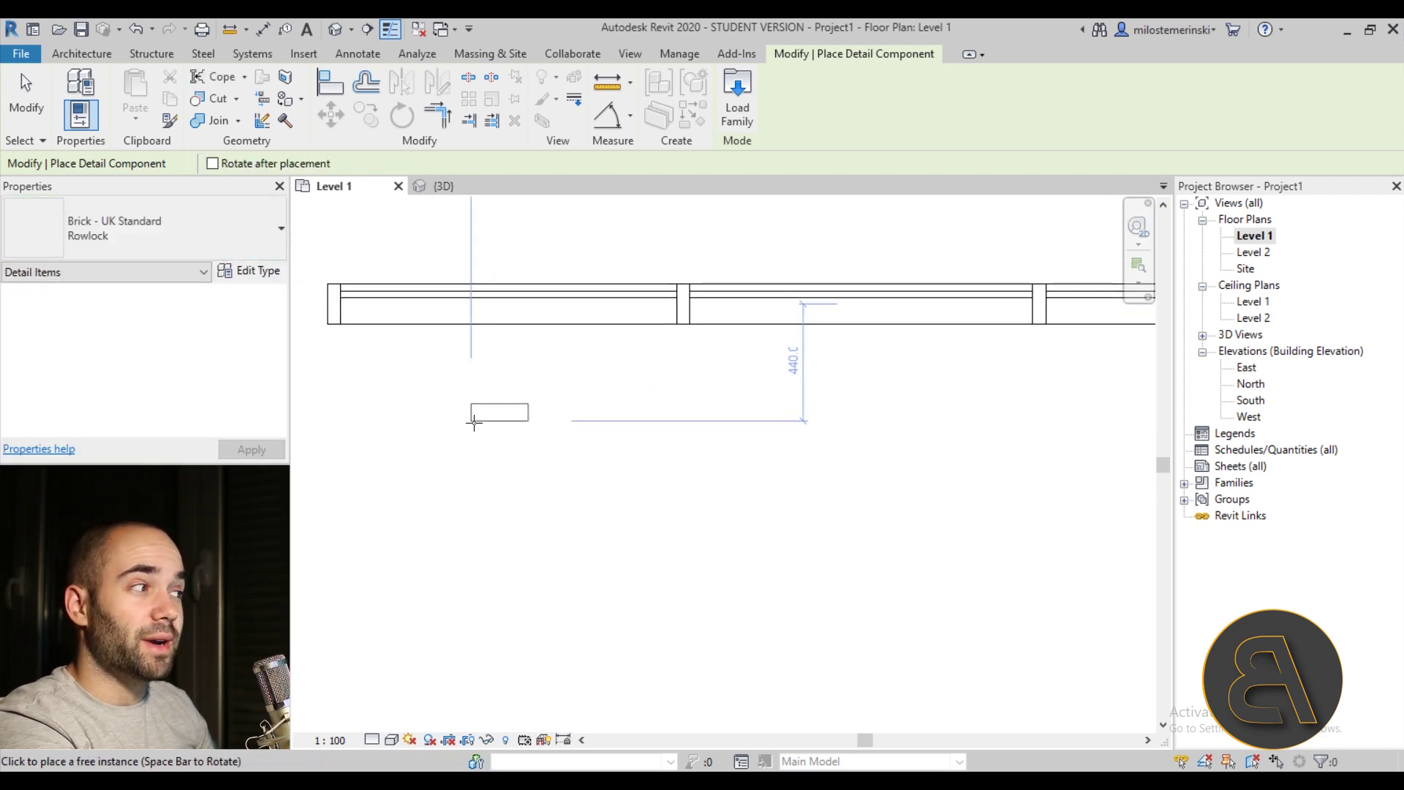
{"action": "left_click", "coordinate": [485, 417]}
{"action": "scroll", "coordinate": [504, 468], "scroll_direction": "up", "scroll_amount": 4}
{"action": "scroll", "coordinate": [506, 454], "scroll_direction": "down", "scroll_amount": 4}
{"action": "scroll", "coordinate": [498, 447], "scroll_direction": "up", "scroll_amount": 2}
{"action": "scroll", "coordinate": [486, 447], "scroll_direction": "up", "scroll_amount": 1}
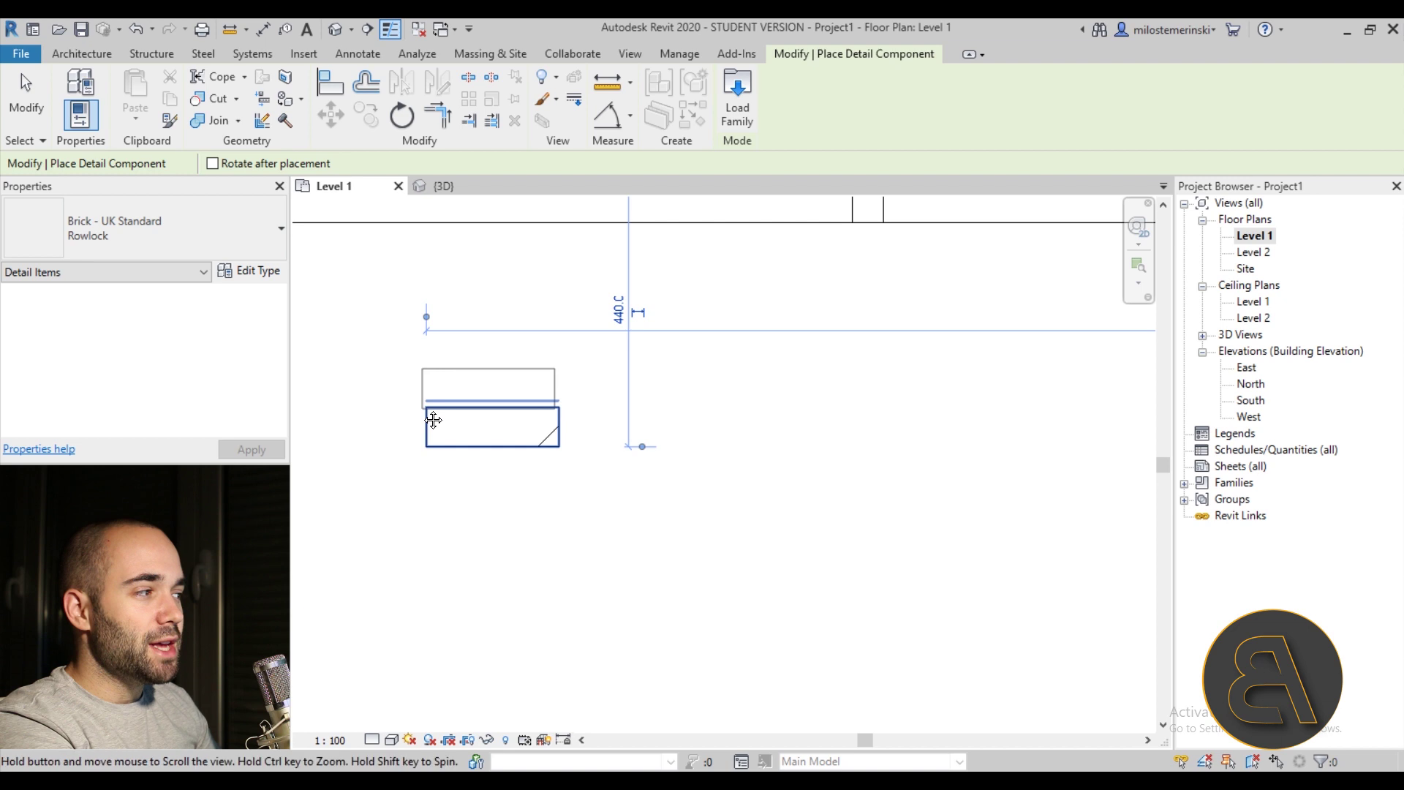
{"action": "scroll", "coordinate": [432, 420], "scroll_direction": "up", "scroll_amount": 2}
{"action": "key", "text": "Escape"}
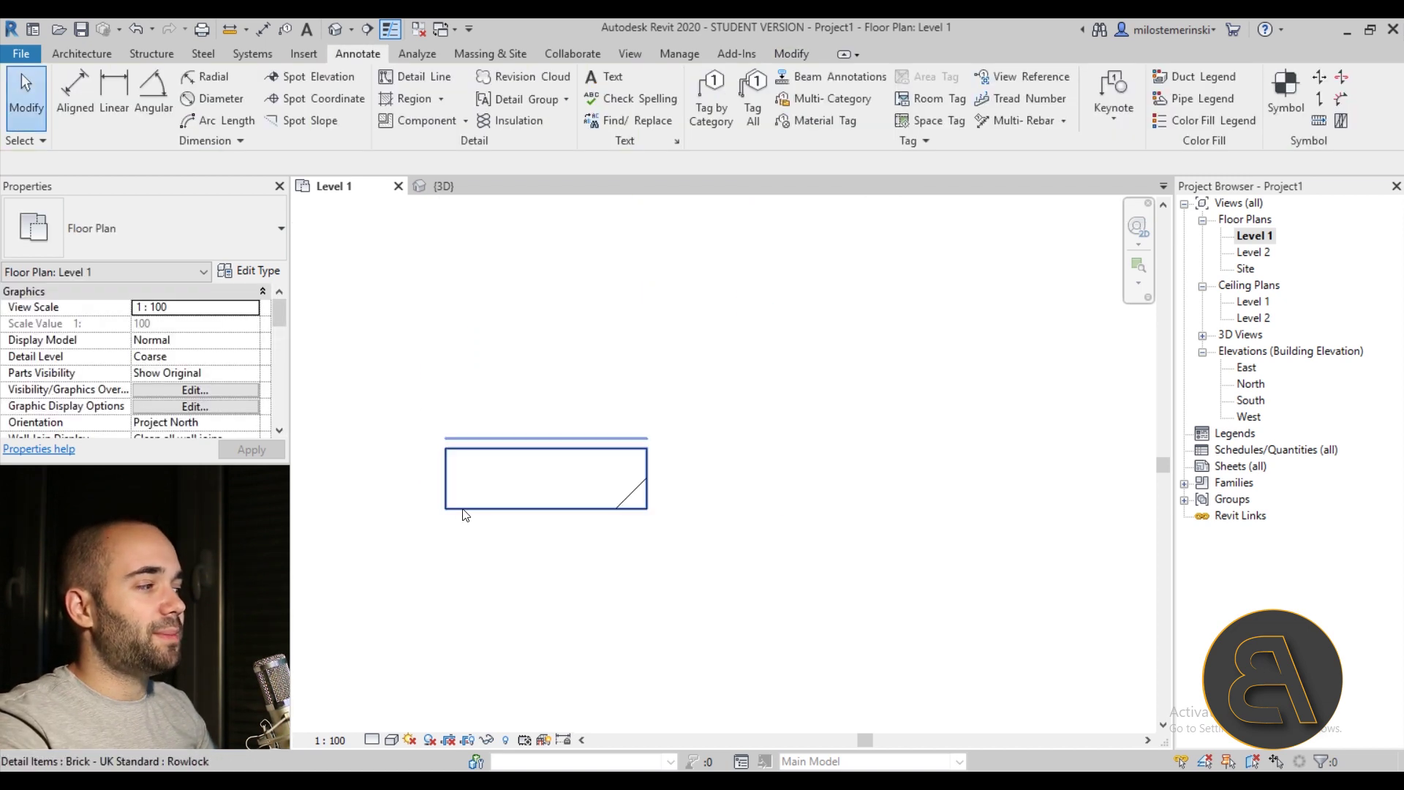
Move the placed brick farther down, away from the curtain wall.
{"action": "left_click", "coordinate": [460, 511]}
{"action": "scroll", "coordinate": [622, 377], "scroll_direction": "down", "scroll_amount": 5}
{"action": "left_click_drag", "start_coordinate": [621, 378], "coordinate": [624, 479]}
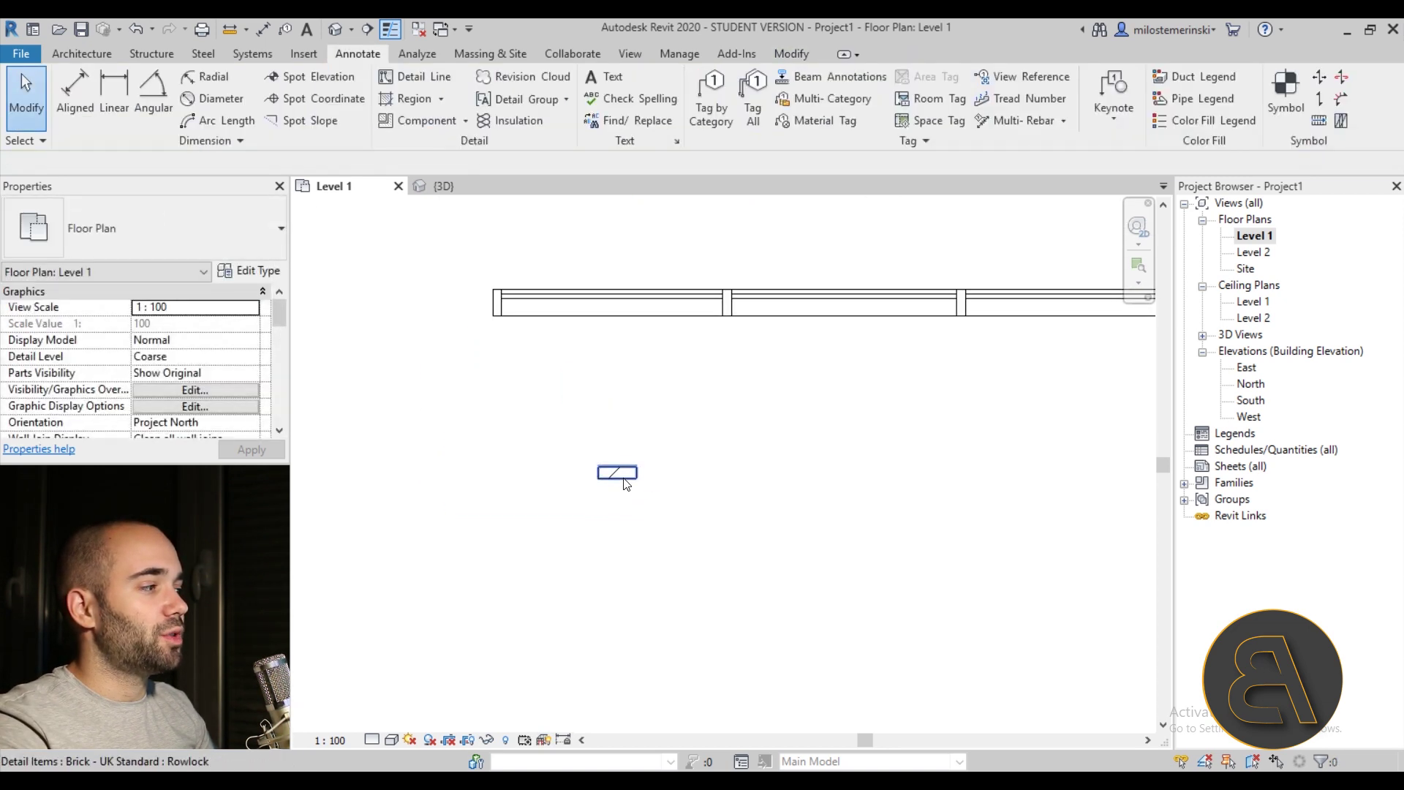
Copy the brick twice, stacking the copies directly above the original at 75 mm intervals.
{"action": "left_click", "coordinate": [623, 477]}
{"action": "scroll", "coordinate": [624, 479], "scroll_direction": "up", "scroll_amount": 3}
{"action": "scroll", "coordinate": [585, 465], "scroll_direction": "up", "scroll_amount": 2}
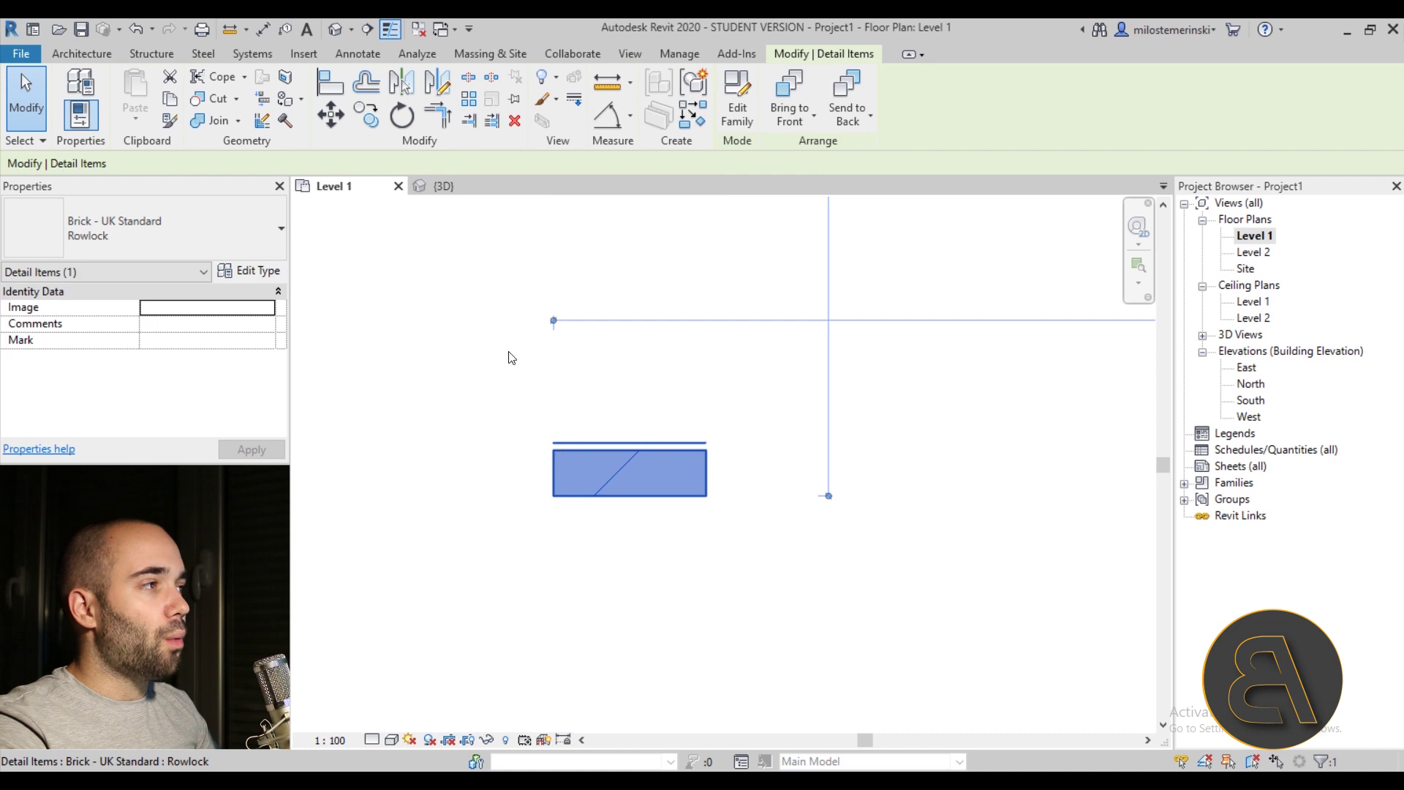
{"action": "left_click", "coordinate": [367, 117]}
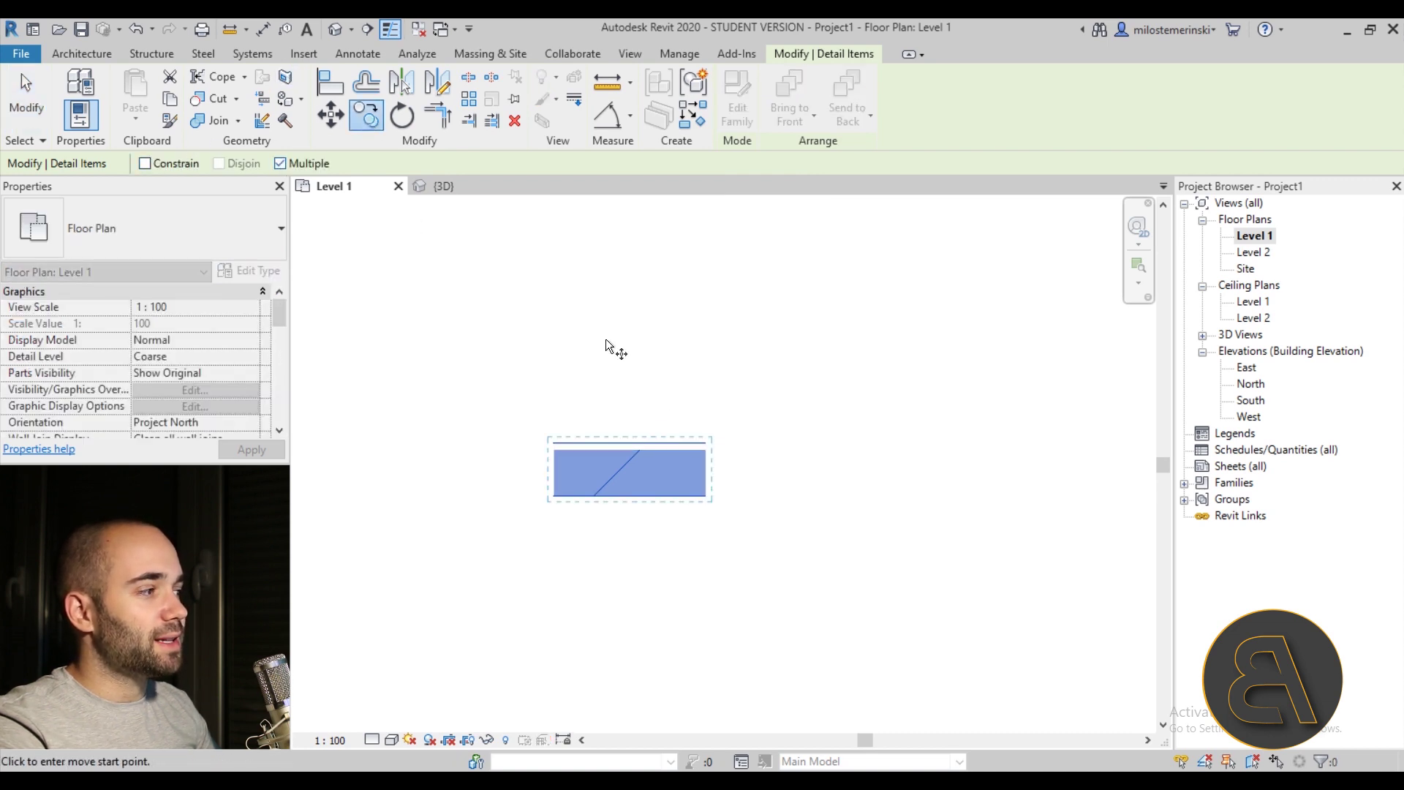
{"action": "left_click", "coordinate": [555, 497]}
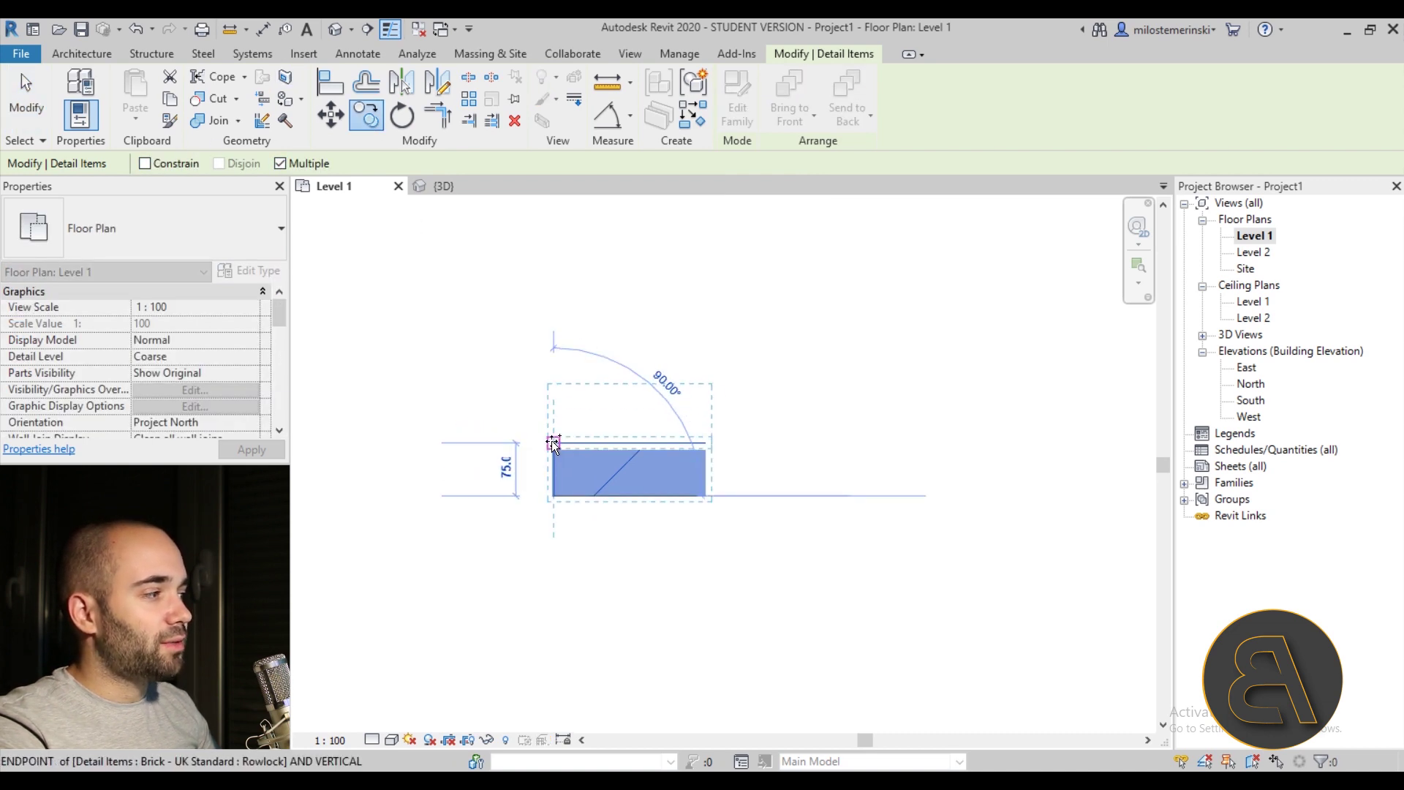
{"action": "left_click", "coordinate": [556, 442]}
{"action": "key", "text": "Escape"}
{"action": "scroll", "coordinate": [511, 429], "scroll_direction": "down", "scroll_amount": 2}
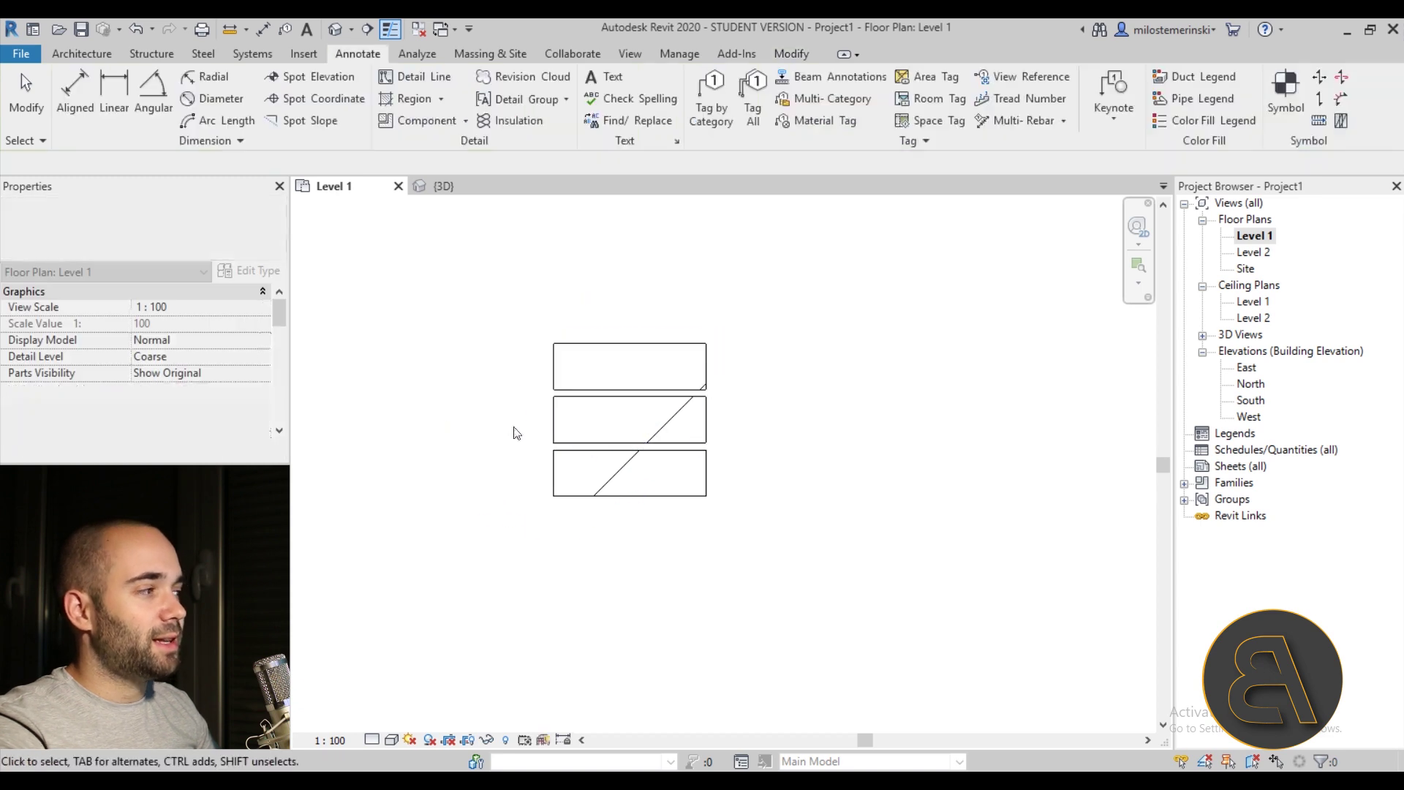
Delete the three stacked brick components.
{"action": "scroll", "coordinate": [558, 417], "scroll_direction": "up", "scroll_amount": 2}
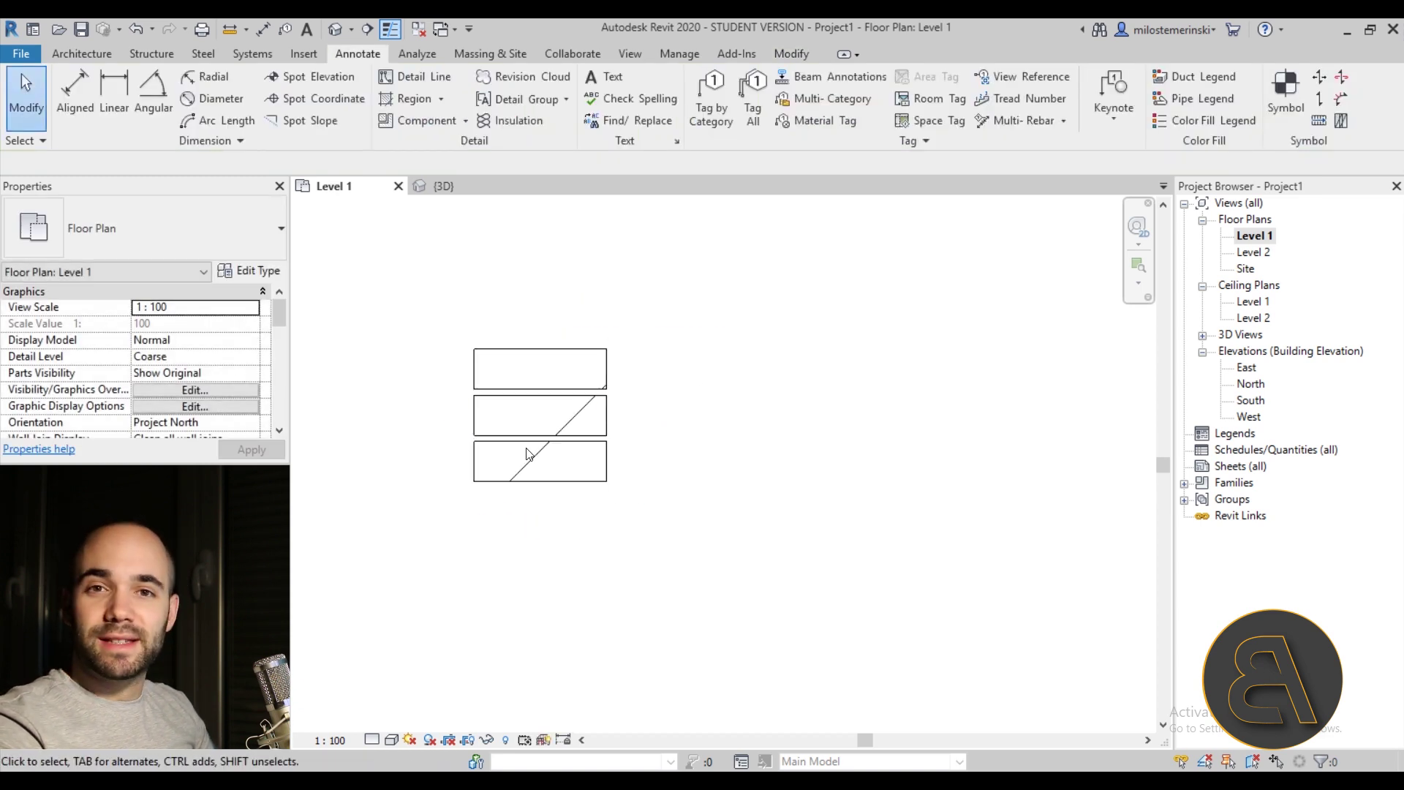
{"action": "left_click_drag", "start_coordinate": [625, 462], "coordinate": [458, 298]}
{"action": "key", "text": "Delete"}
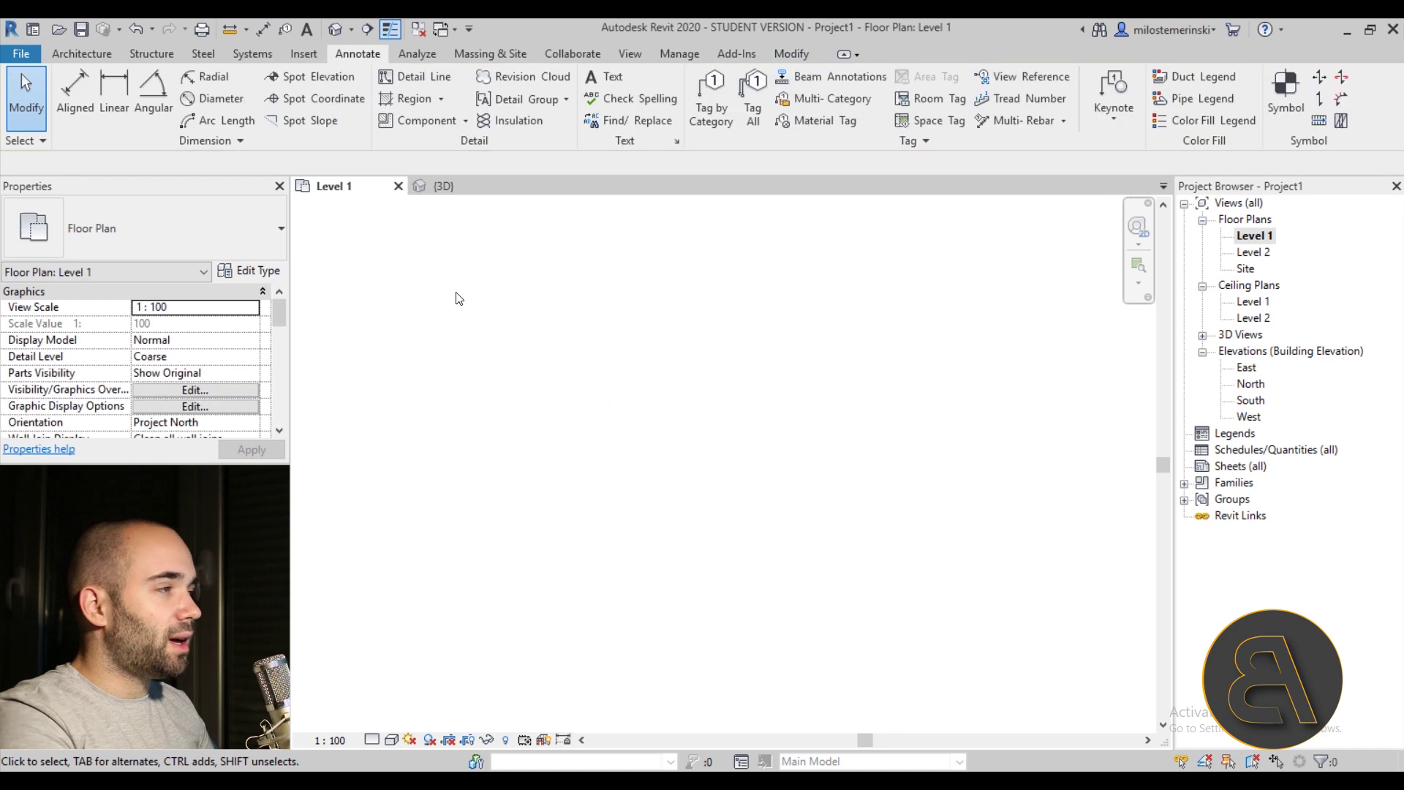
Draw a vertical Brick repeating detail component about 1060 mm long above the left part of the curtain wall.
{"action": "left_click", "coordinate": [467, 122]}
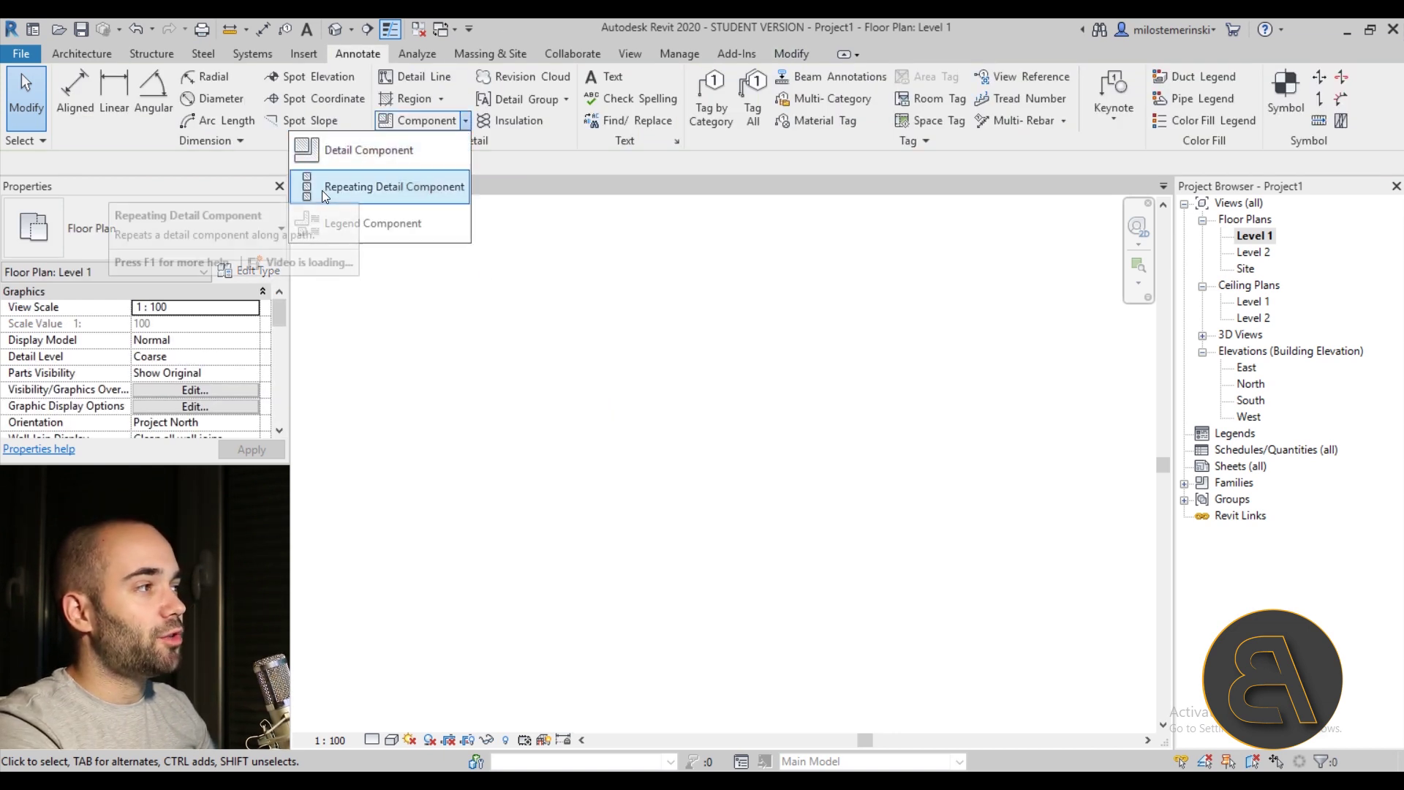
{"action": "left_click", "coordinate": [399, 189]}
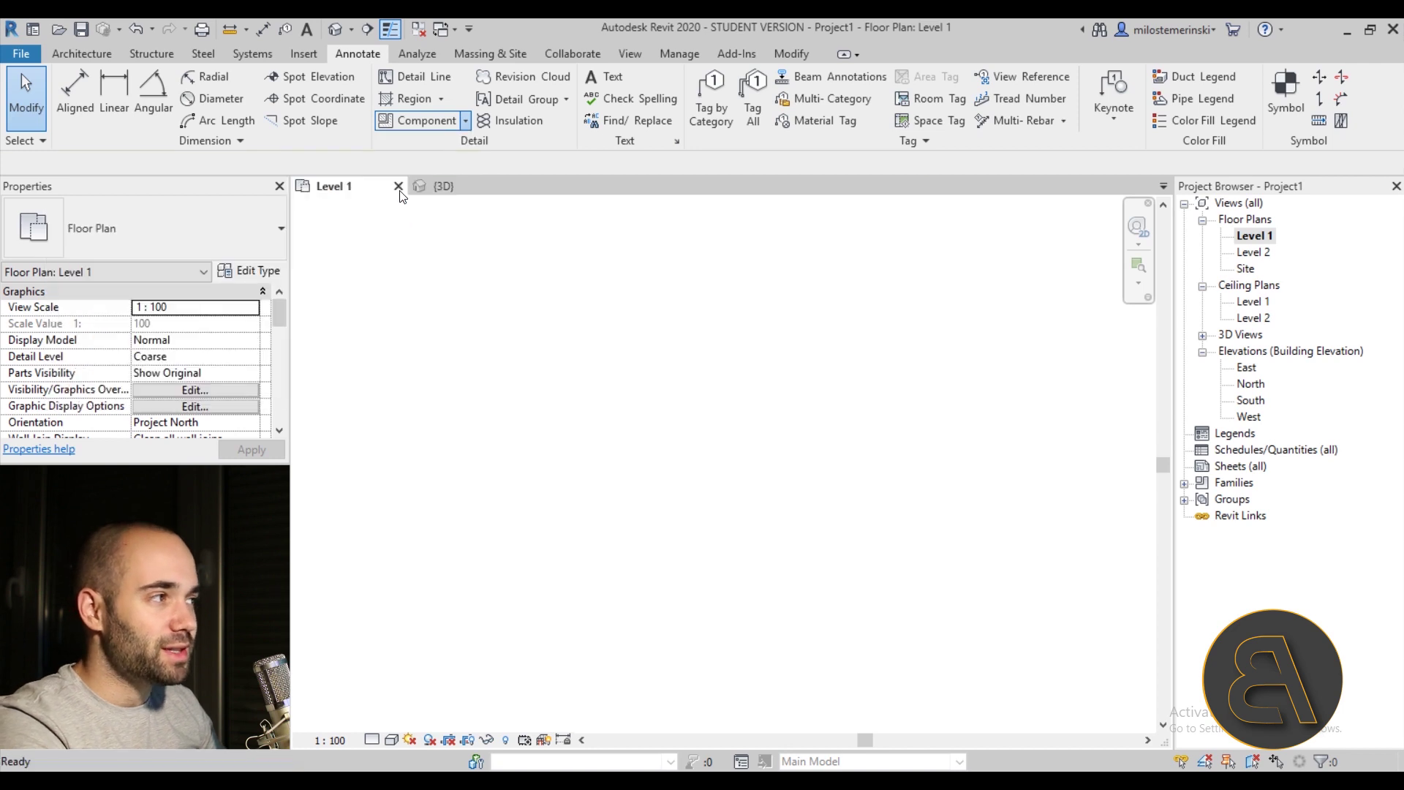
{"action": "scroll", "coordinate": [506, 393], "scroll_direction": "down", "scroll_amount": 2}
{"action": "middle_click_drag", "start_coordinate": [507, 393], "coordinate": [577, 451]}
{"action": "scroll", "coordinate": [577, 451], "scroll_direction": "up", "scroll_amount": 2}
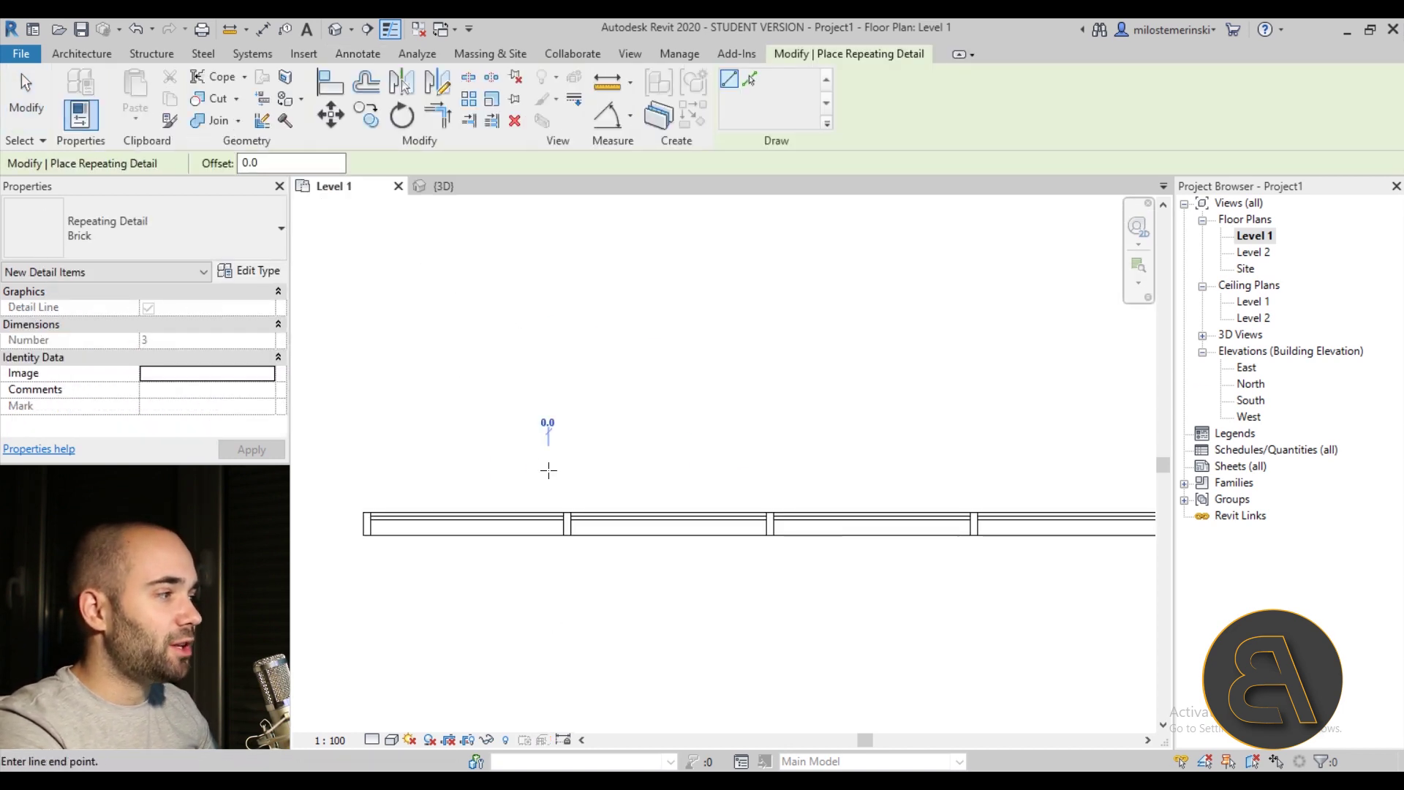
{"action": "left_click", "coordinate": [550, 470]}
{"action": "scroll", "coordinate": [600, 465], "scroll_direction": "up", "scroll_amount": 3}
{"action": "scroll", "coordinate": [599, 466], "scroll_direction": "up", "scroll_amount": 2}
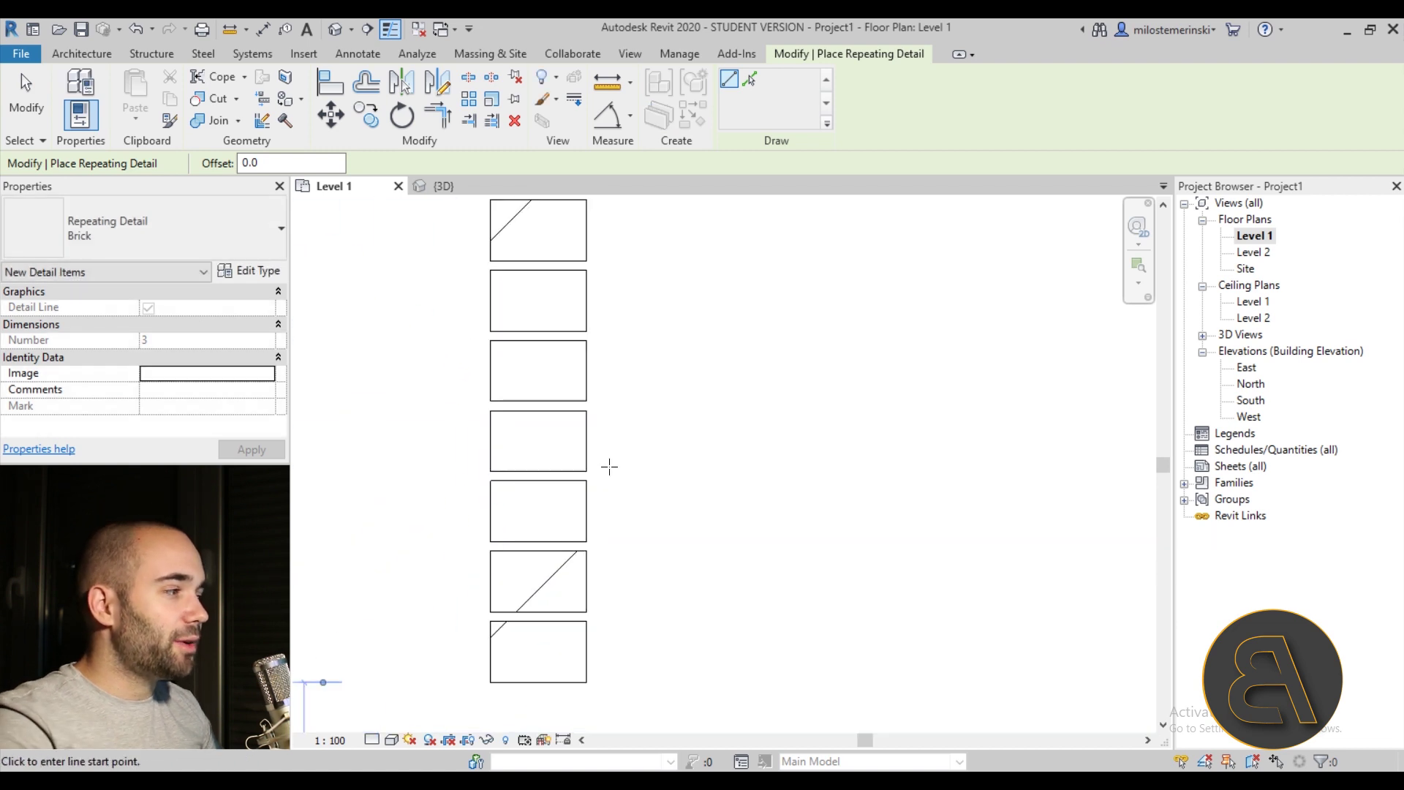
{"action": "scroll", "coordinate": [608, 463], "scroll_direction": "down", "scroll_amount": 5}
{"action": "scroll", "coordinate": [591, 491], "scroll_direction": "up", "scroll_amount": 2}
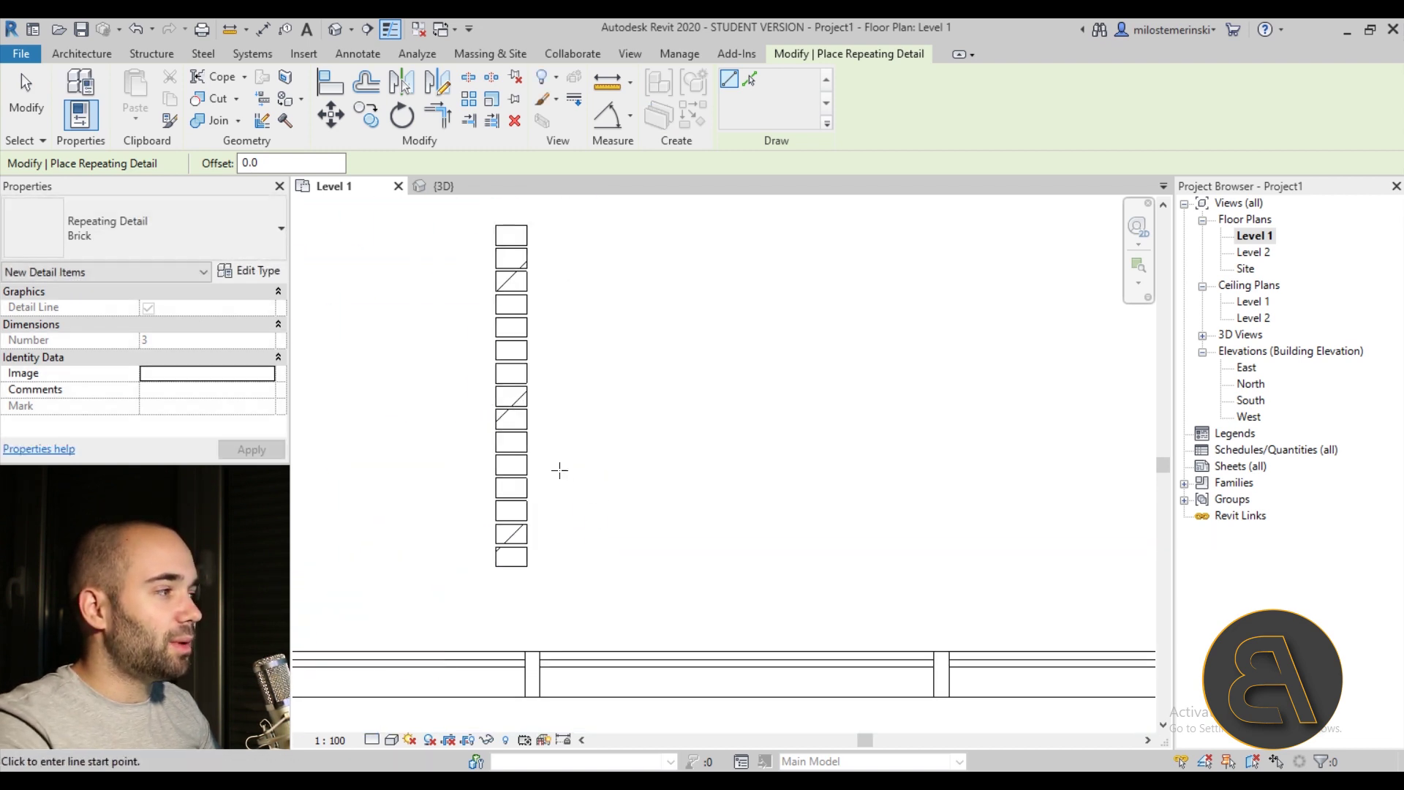
{"action": "key", "text": "Escape"}
Set the Brick repeating detail type's Detail to Brick - UK Standard : Rowlock.
{"action": "left_click", "coordinate": [512, 409]}
{"action": "left_click", "coordinate": [256, 271]}
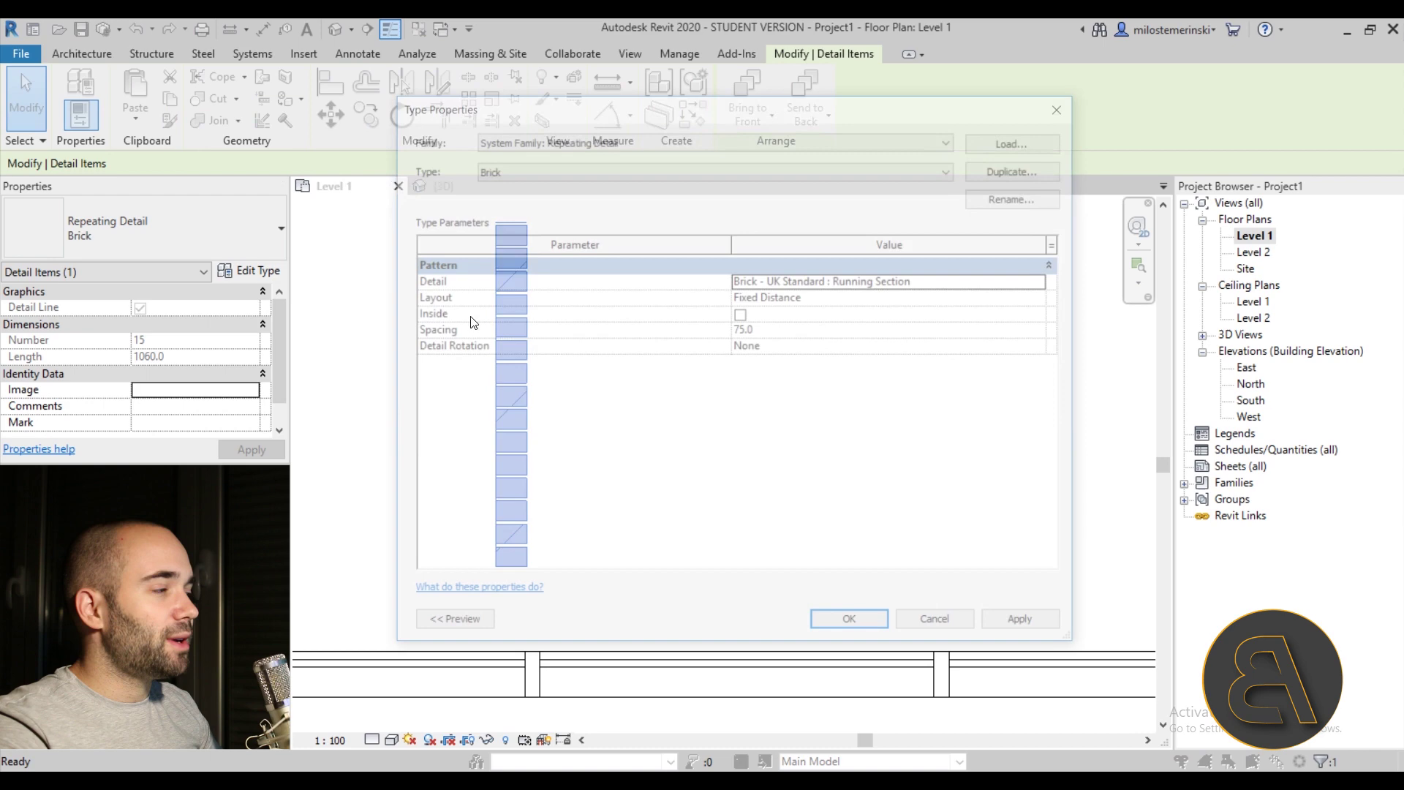
{"action": "left_click", "coordinate": [1046, 283]}
{"action": "left_click", "coordinate": [858, 297]}
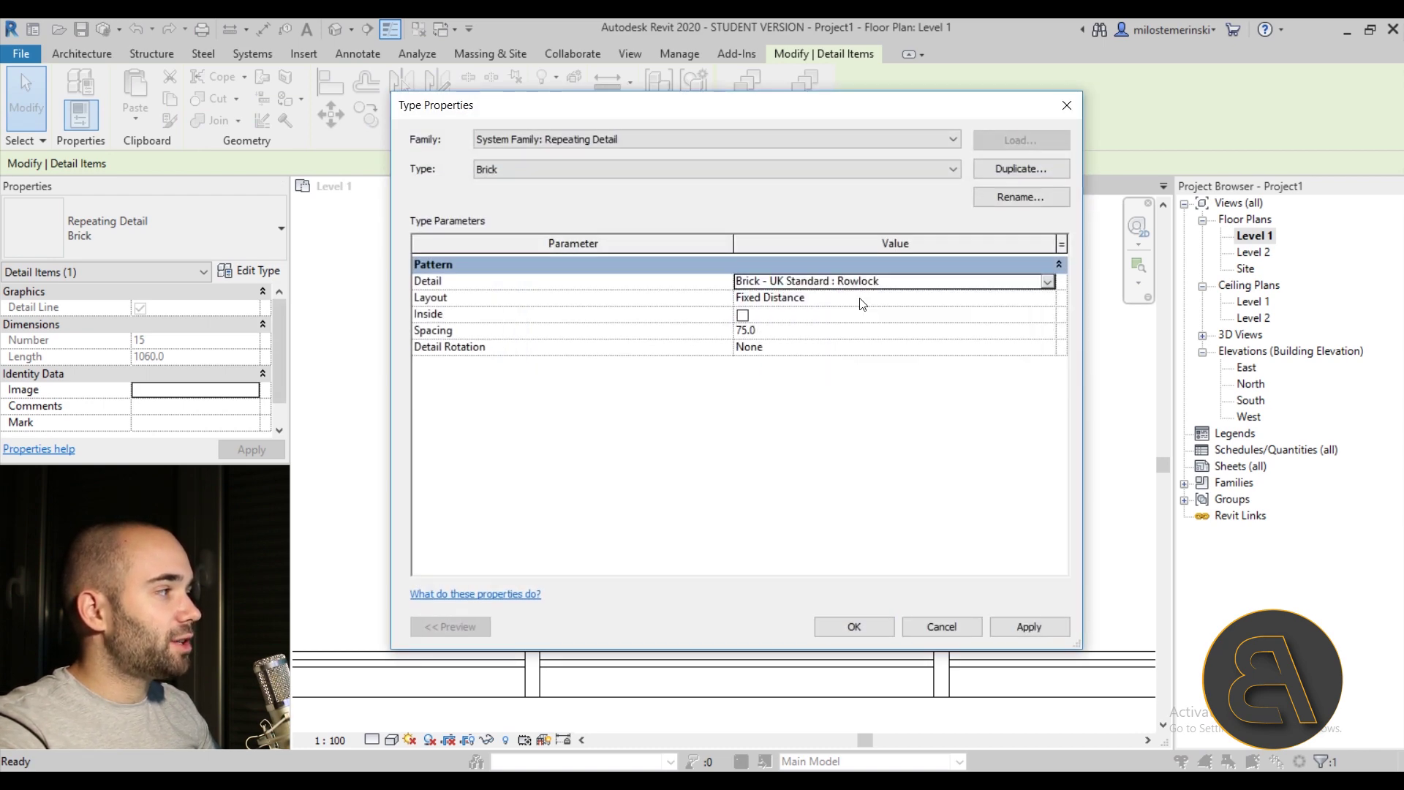
{"action": "left_click", "coordinate": [1027, 627]}
{"action": "left_click", "coordinate": [852, 626]}
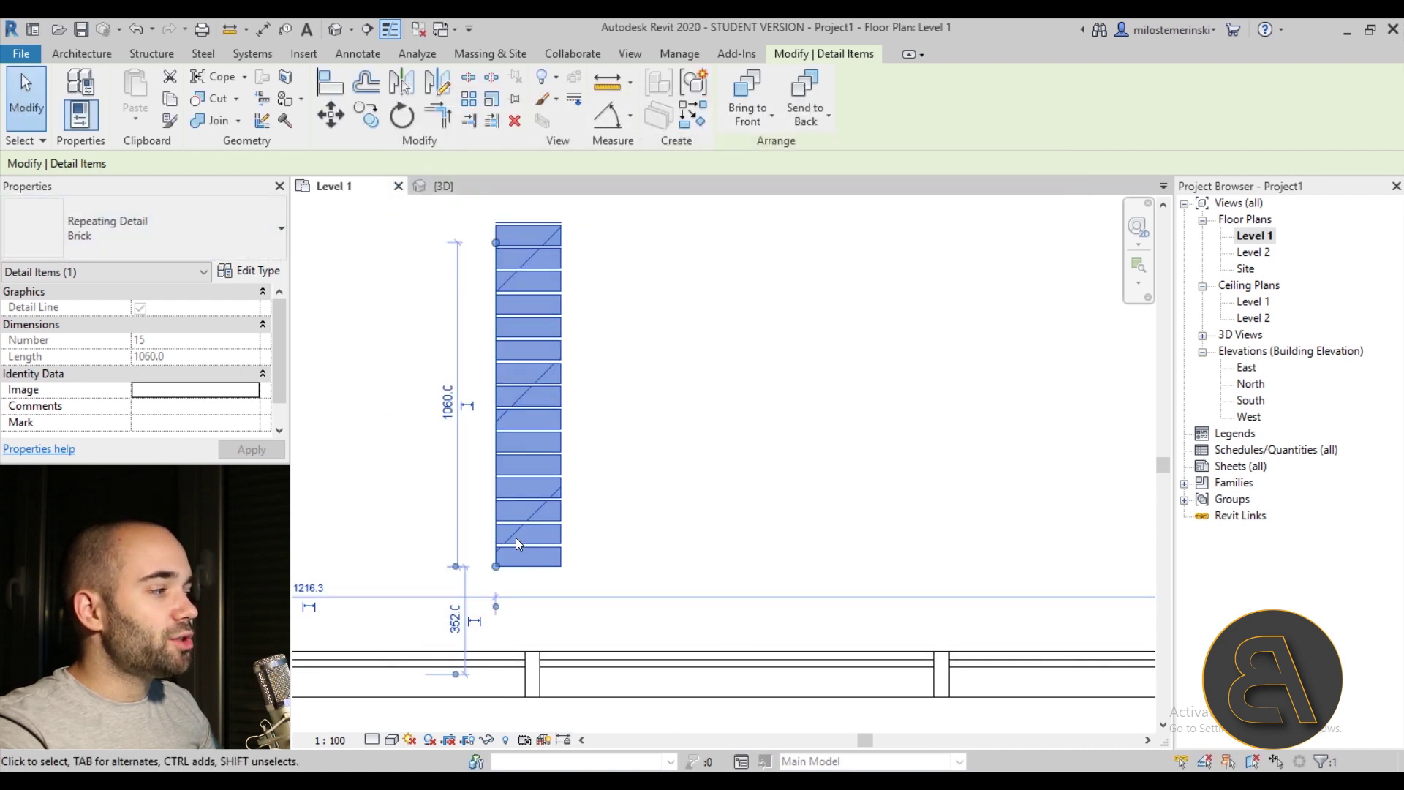
Set the Brick repeating detail type's Spacing to 100 mm and clear the selection.
{"action": "scroll", "coordinate": [503, 569], "scroll_direction": "up", "scroll_amount": 5}
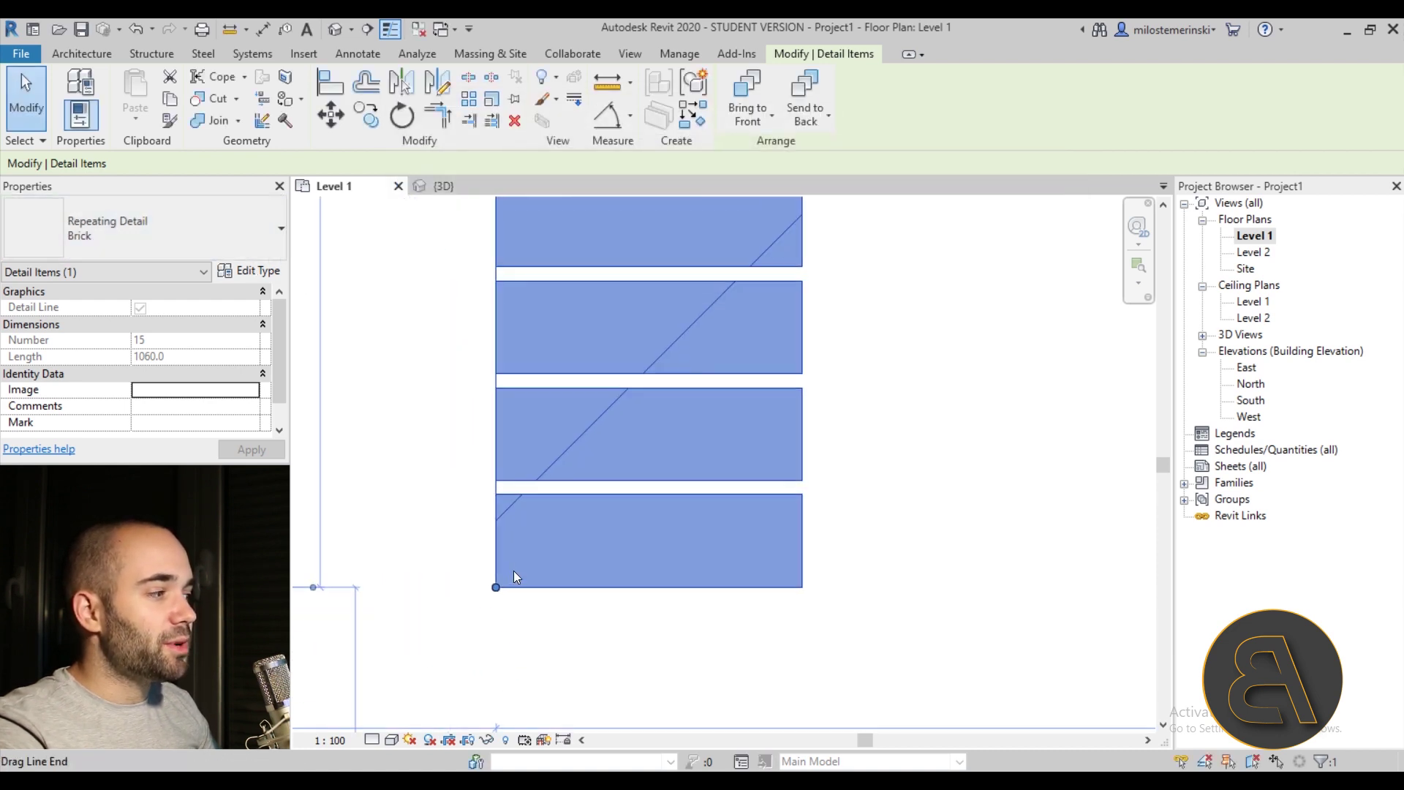
{"action": "scroll", "coordinate": [513, 576], "scroll_direction": "down", "scroll_amount": 4}
{"action": "middle_click_drag", "start_coordinate": [548, 380], "coordinate": [572, 484]}
{"action": "scroll", "coordinate": [548, 470], "scroll_direction": "down", "scroll_amount": 1}
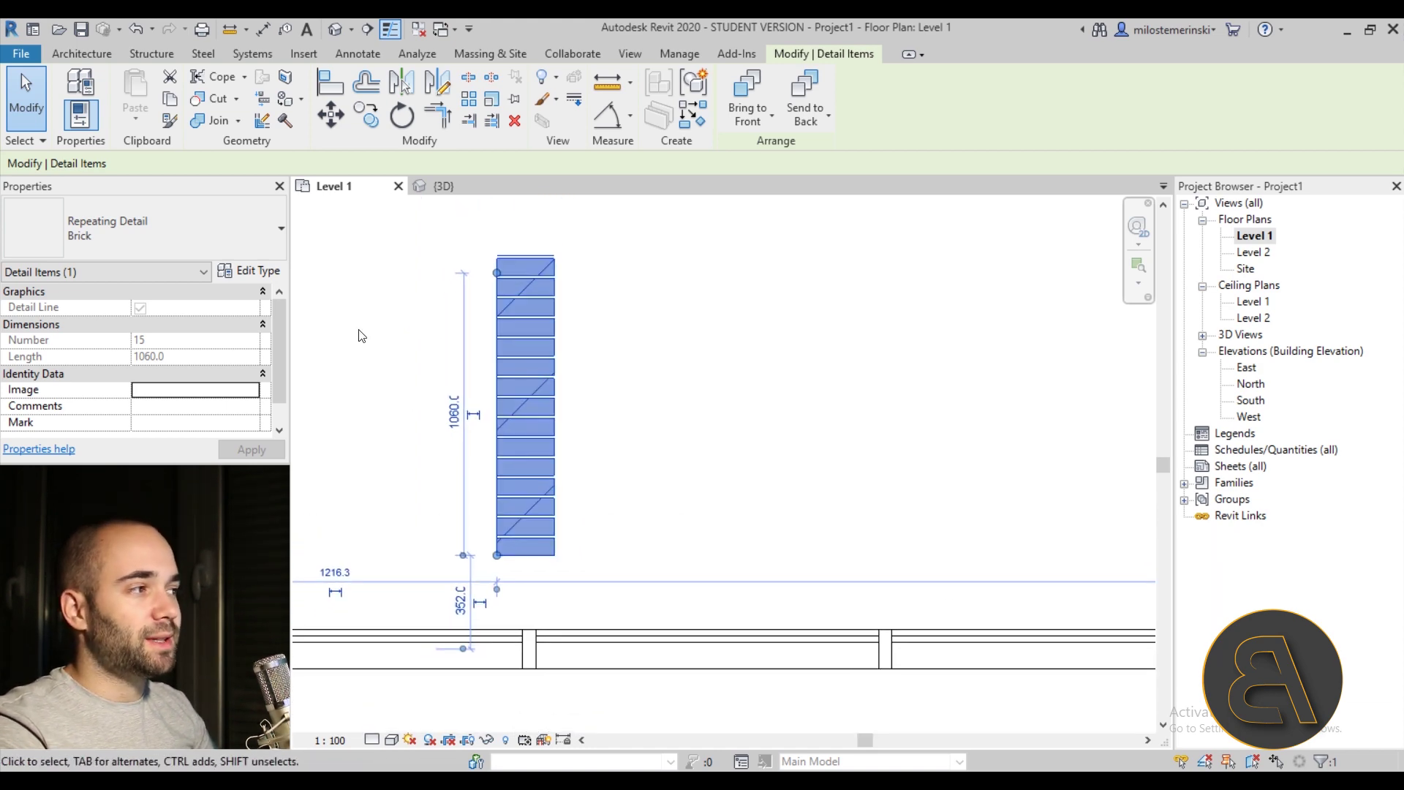
{"action": "left_click", "coordinate": [254, 275]}
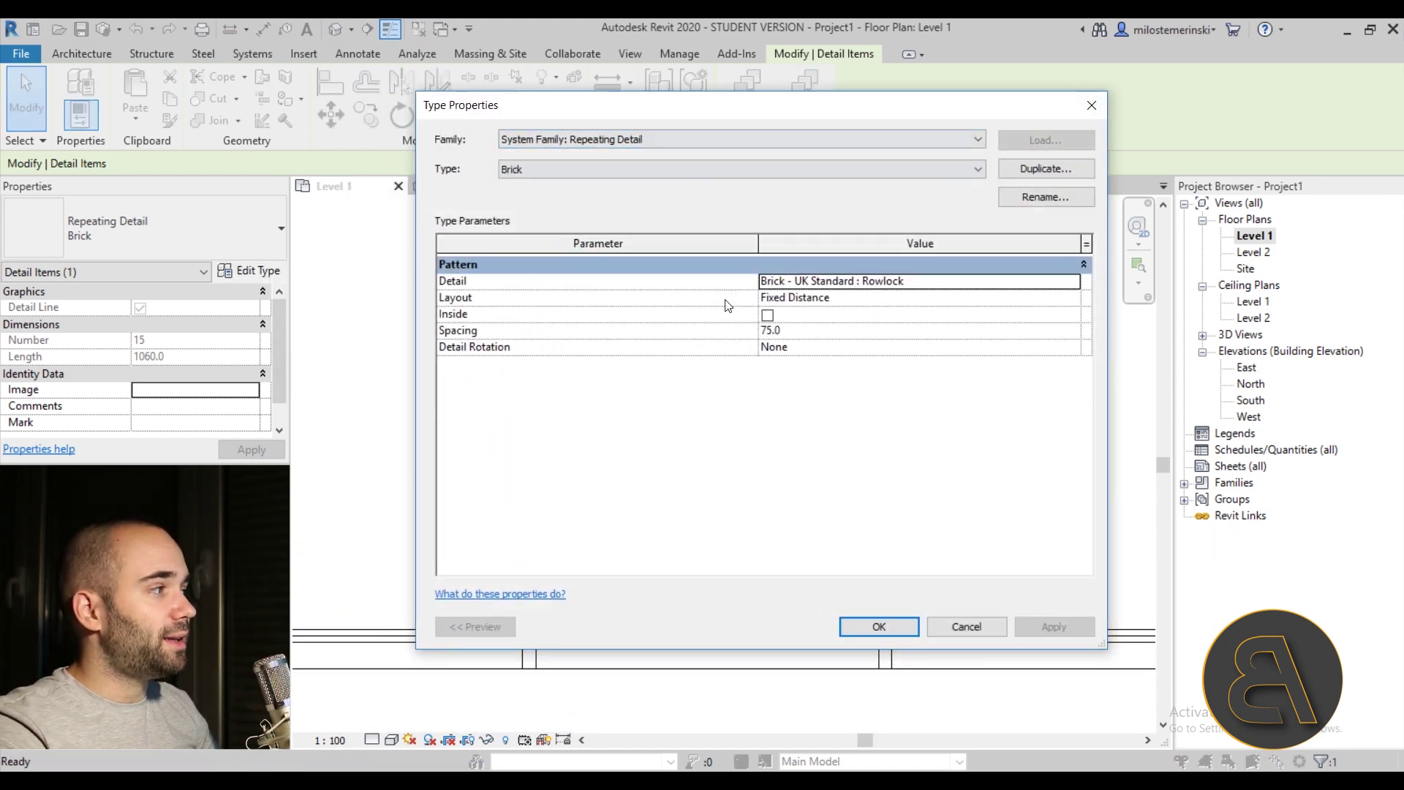
{"action": "left_click", "coordinate": [787, 330]}
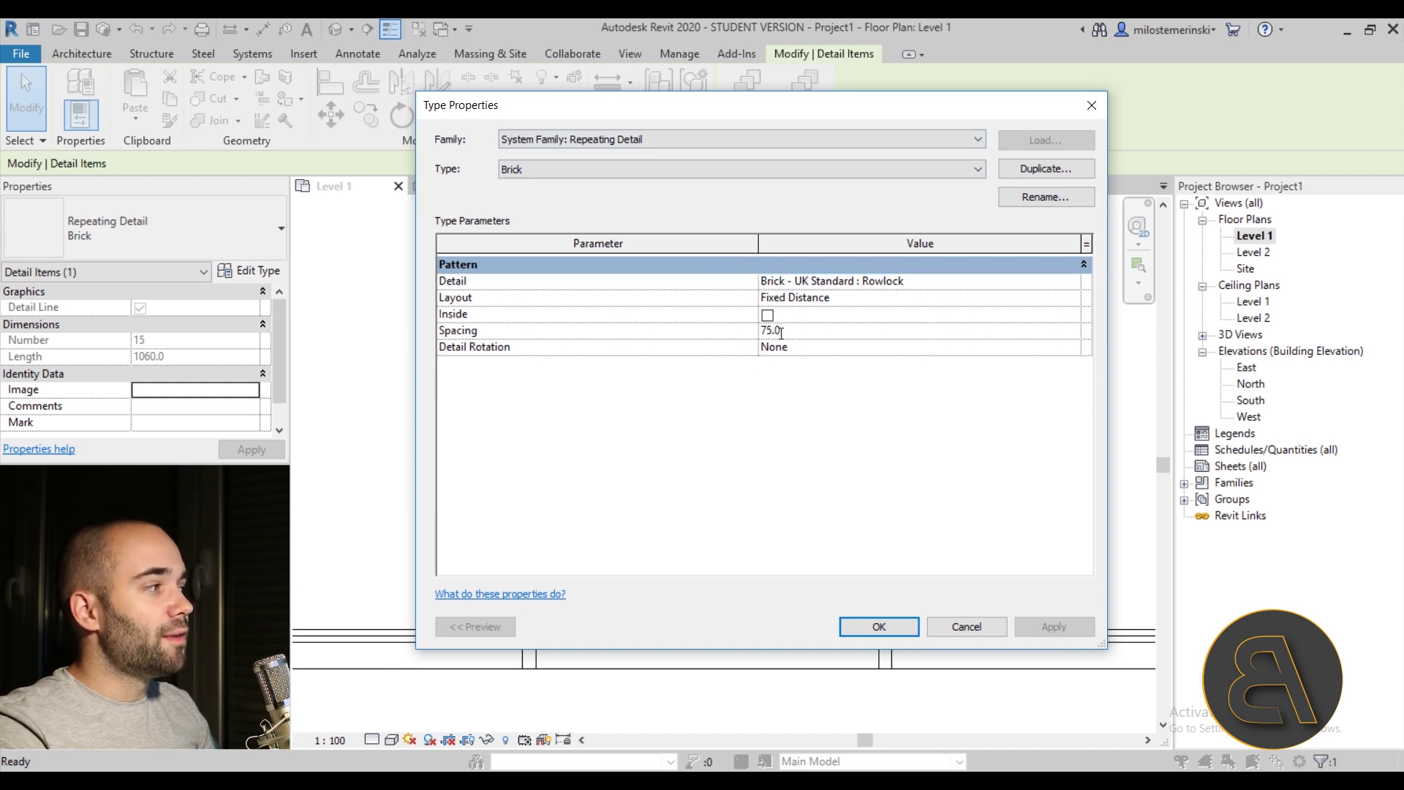
{"action": "type", "text": "100"}
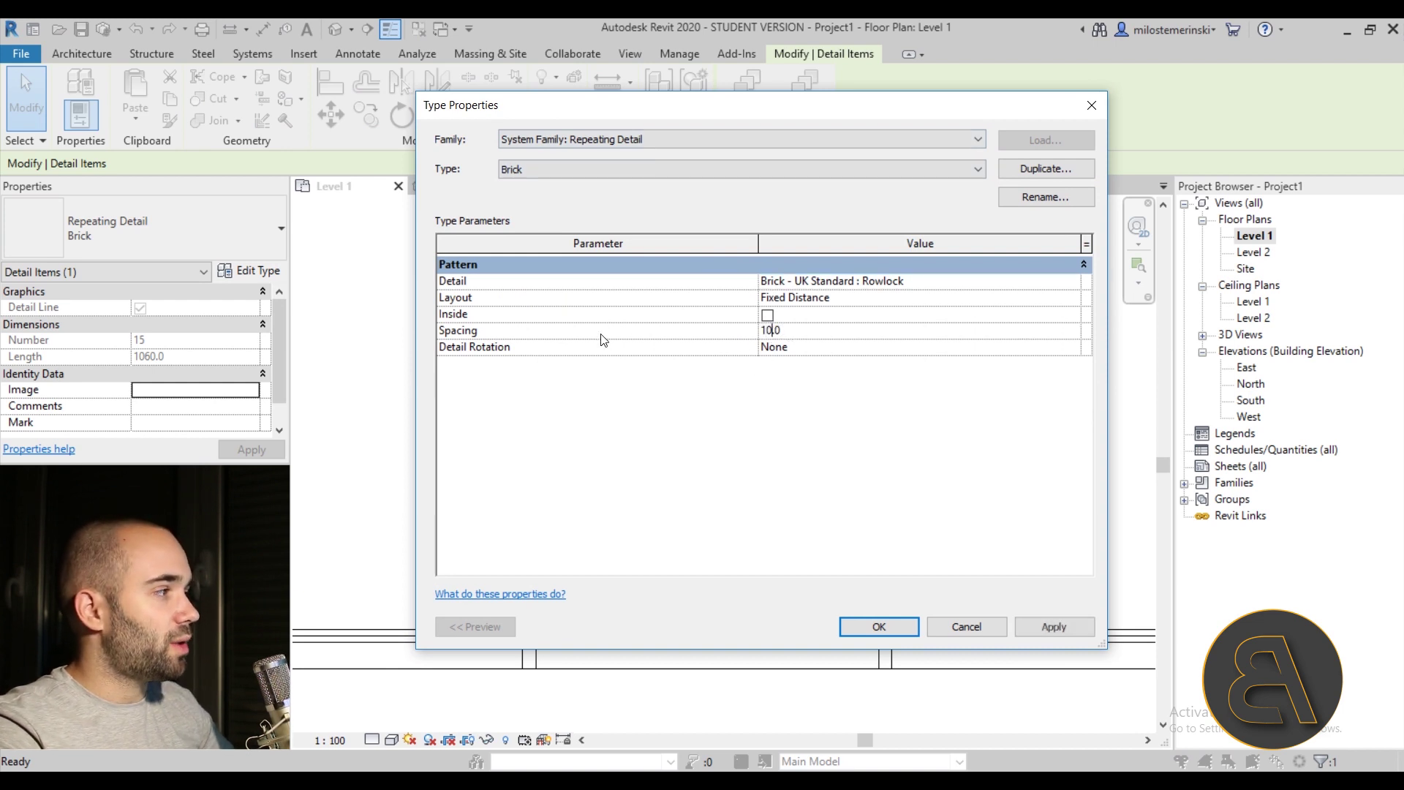
{"action": "left_click", "coordinate": [877, 627]}
{"action": "left_click", "coordinate": [662, 490]}
{"action": "scroll", "coordinate": [509, 553], "scroll_direction": "up", "scroll_amount": 3}
{"action": "scroll", "coordinate": [509, 554], "scroll_direction": "down", "scroll_amount": 4}
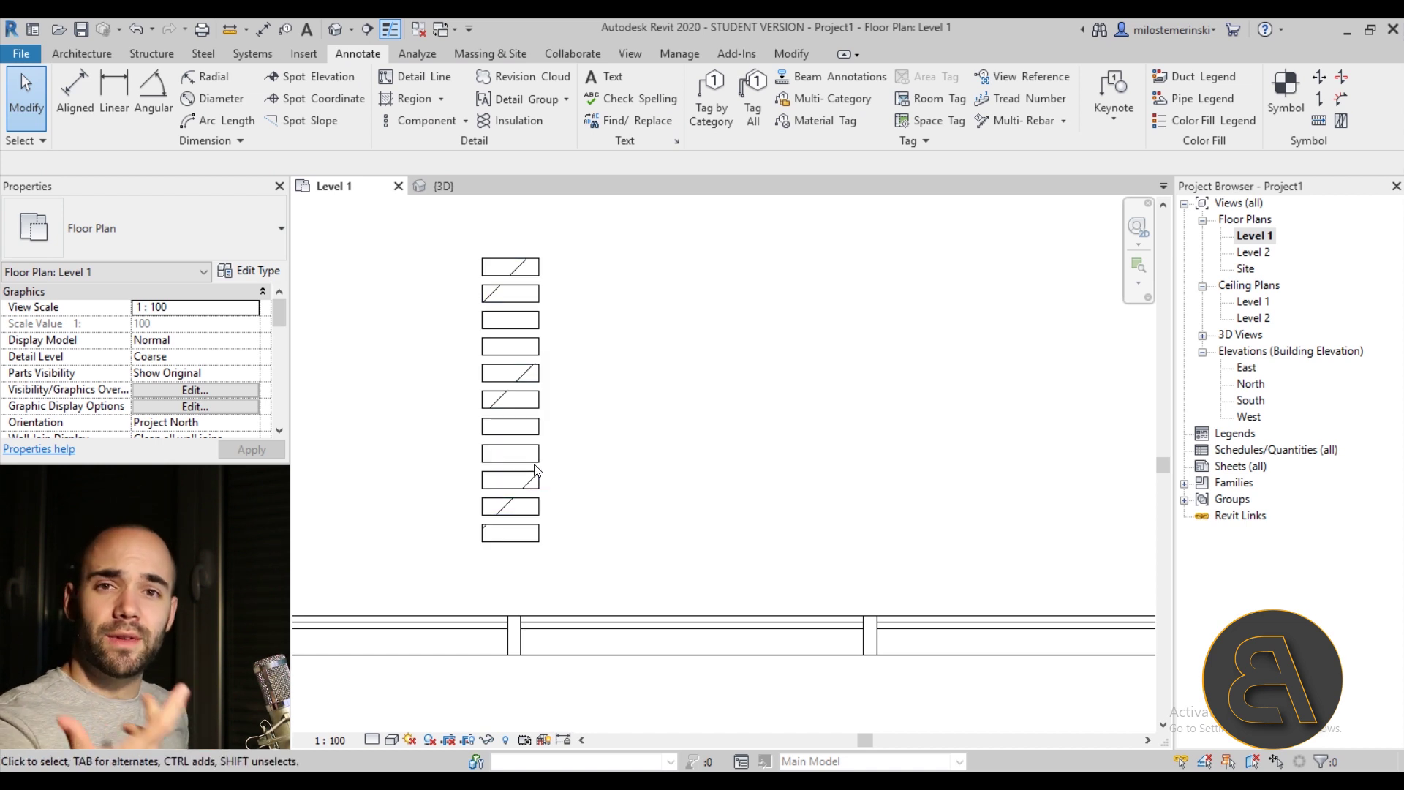
Select the repeating brick detail for inspection, clear the selection, and view it with the whole curtain wall.
{"action": "left_click", "coordinate": [534, 393]}
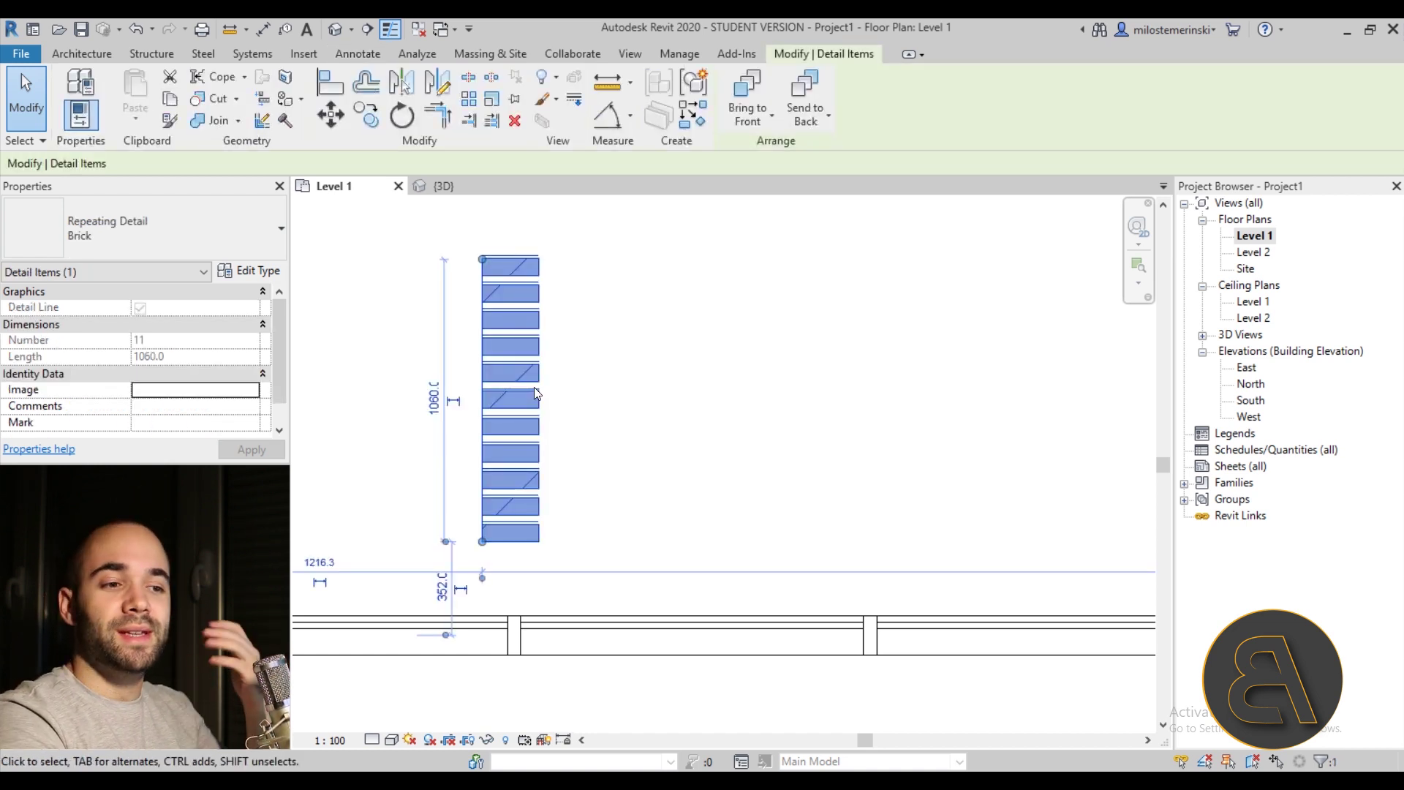
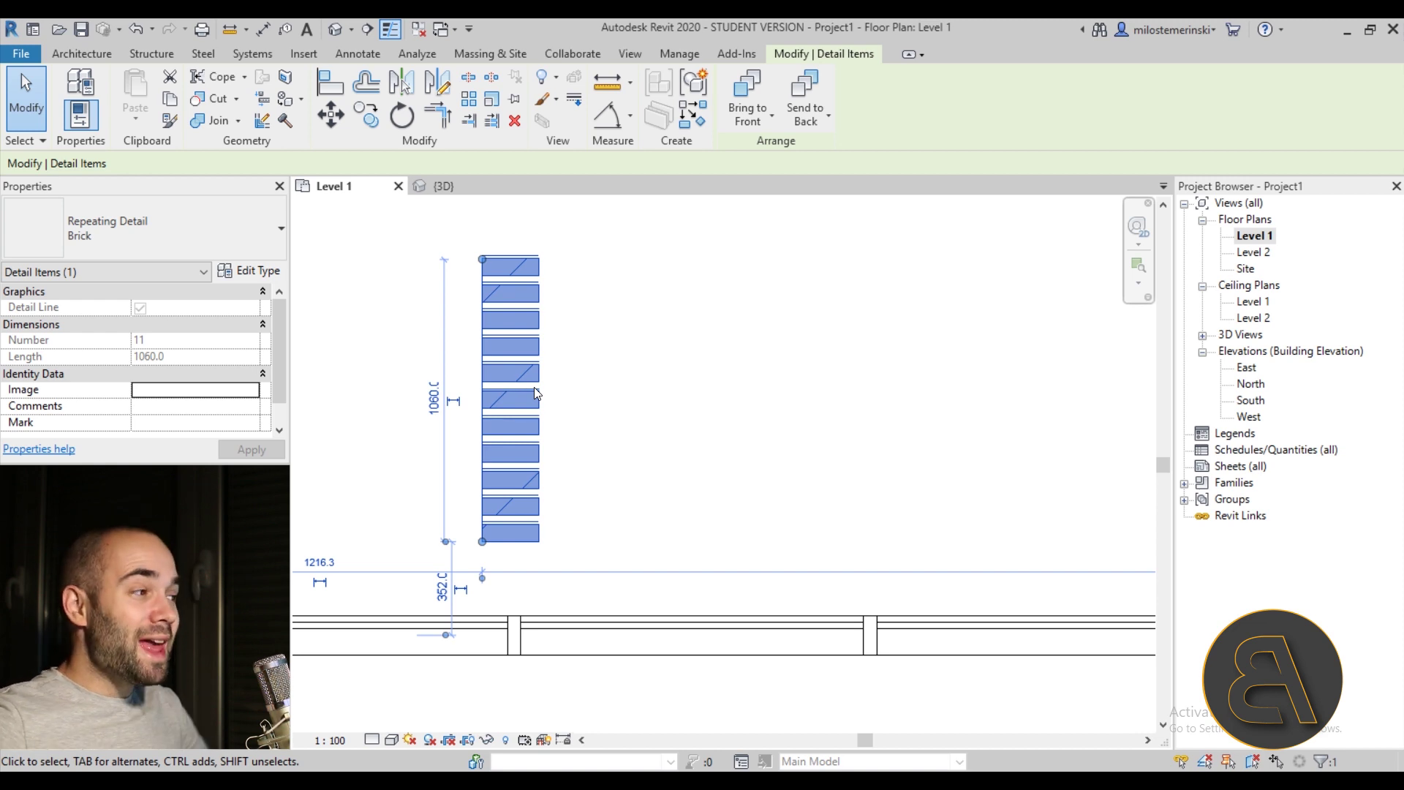
{"action": "left_click", "coordinate": [638, 397]}
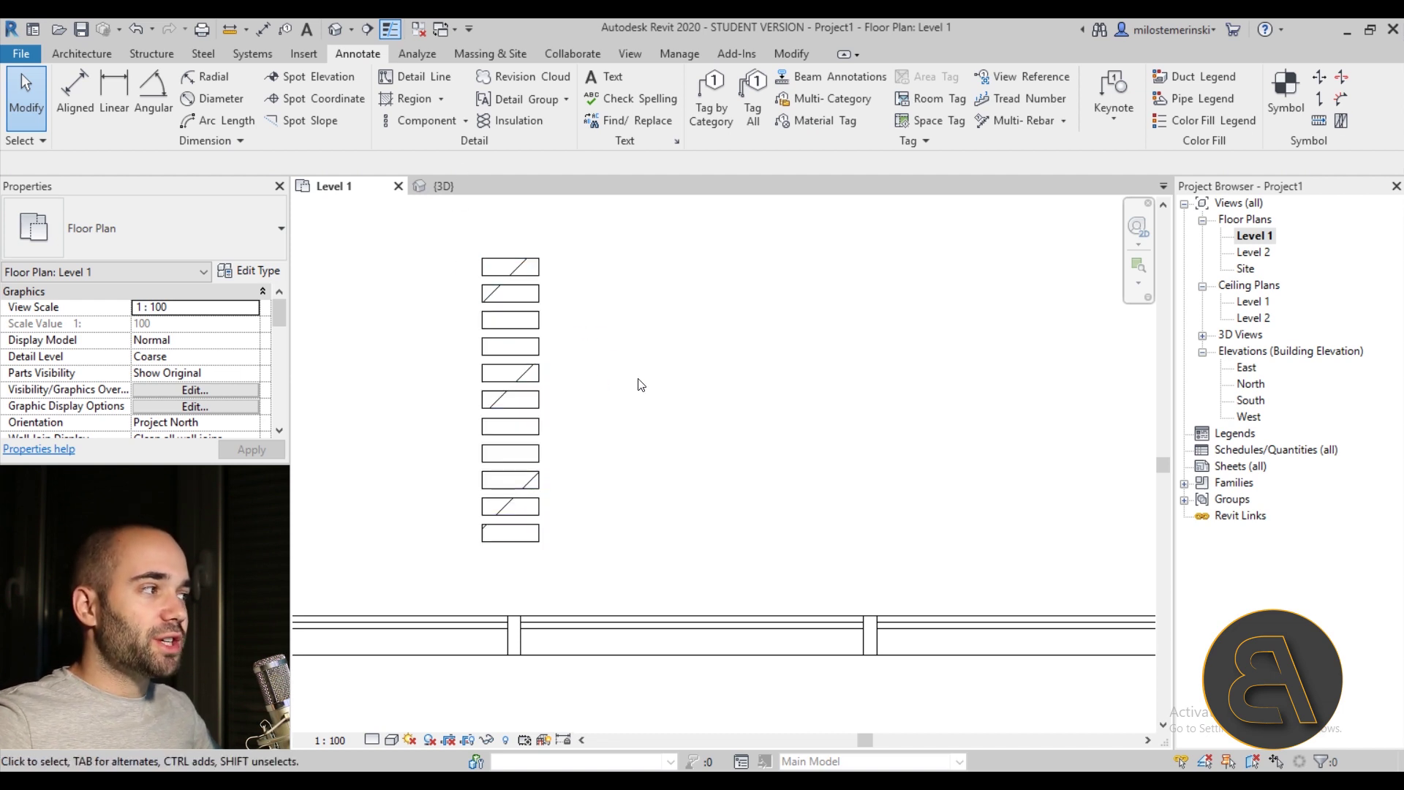
{"action": "scroll", "coordinate": [636, 321], "scroll_direction": "down", "scroll_amount": 5}
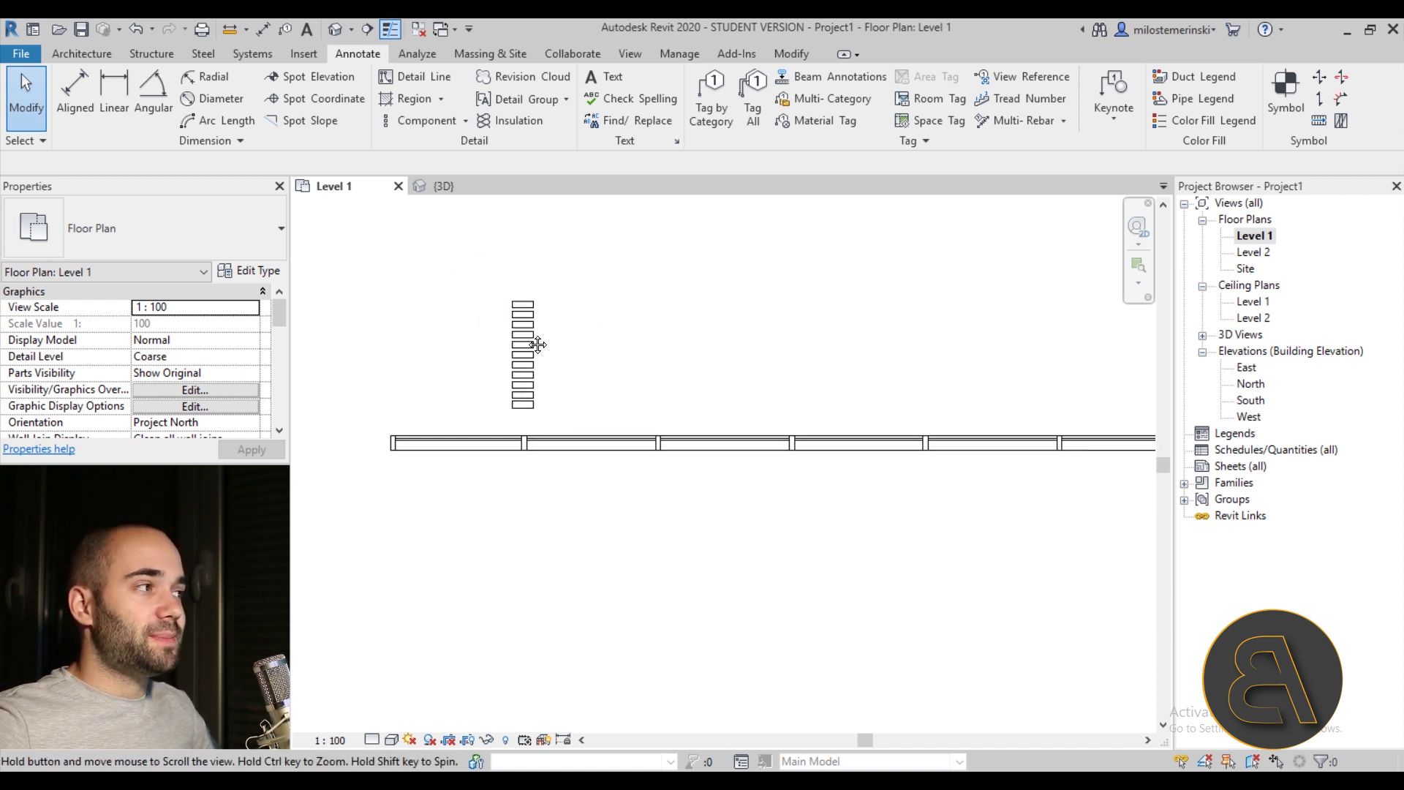
{"action": "middle_click_drag", "start_coordinate": [573, 370], "coordinate": [487, 362]}
{"action": "scroll", "coordinate": [487, 362], "scroll_direction": "down", "scroll_amount": 3}
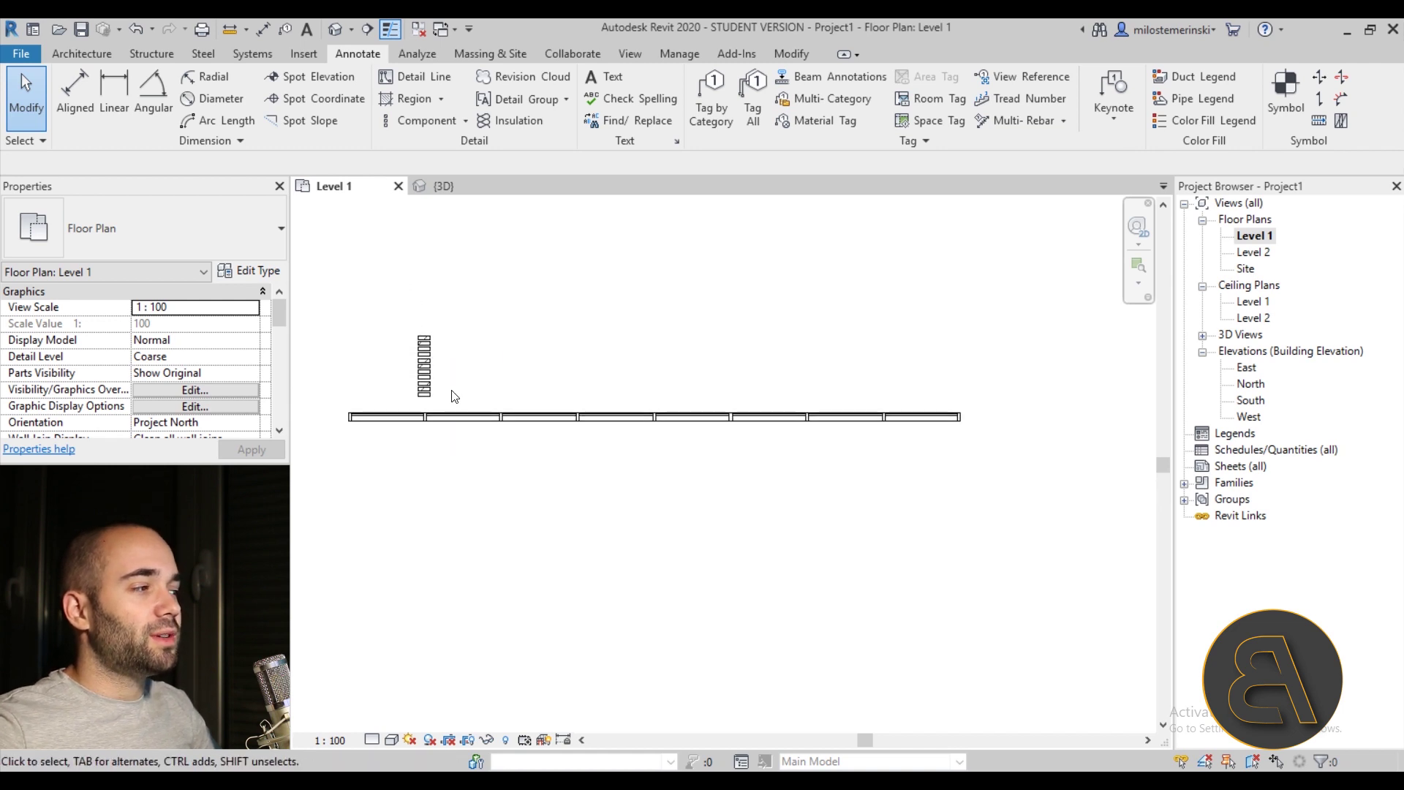
{"action": "middle_click_drag", "start_coordinate": [549, 363], "coordinate": [528, 380]}
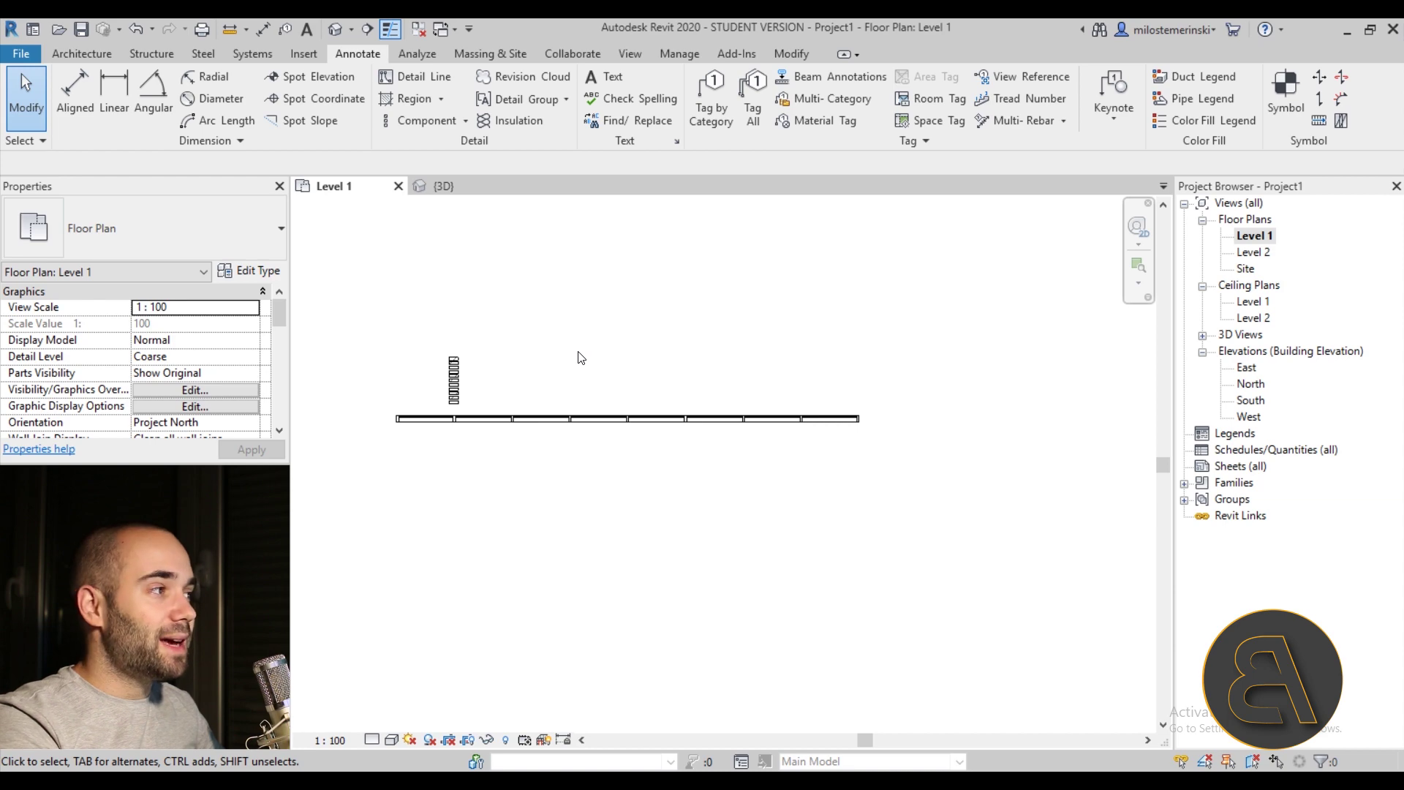
Open the 3D view and inspect the curtain wall from an angled viewpoint.
{"action": "left_click", "coordinate": [444, 186]}
{"action": "scroll", "coordinate": [655, 437], "scroll_direction": "down", "scroll_amount": 3}
{"action": "middle_click_drag", "start_coordinate": [610, 516], "coordinate": [658, 574], "text": "shift"}
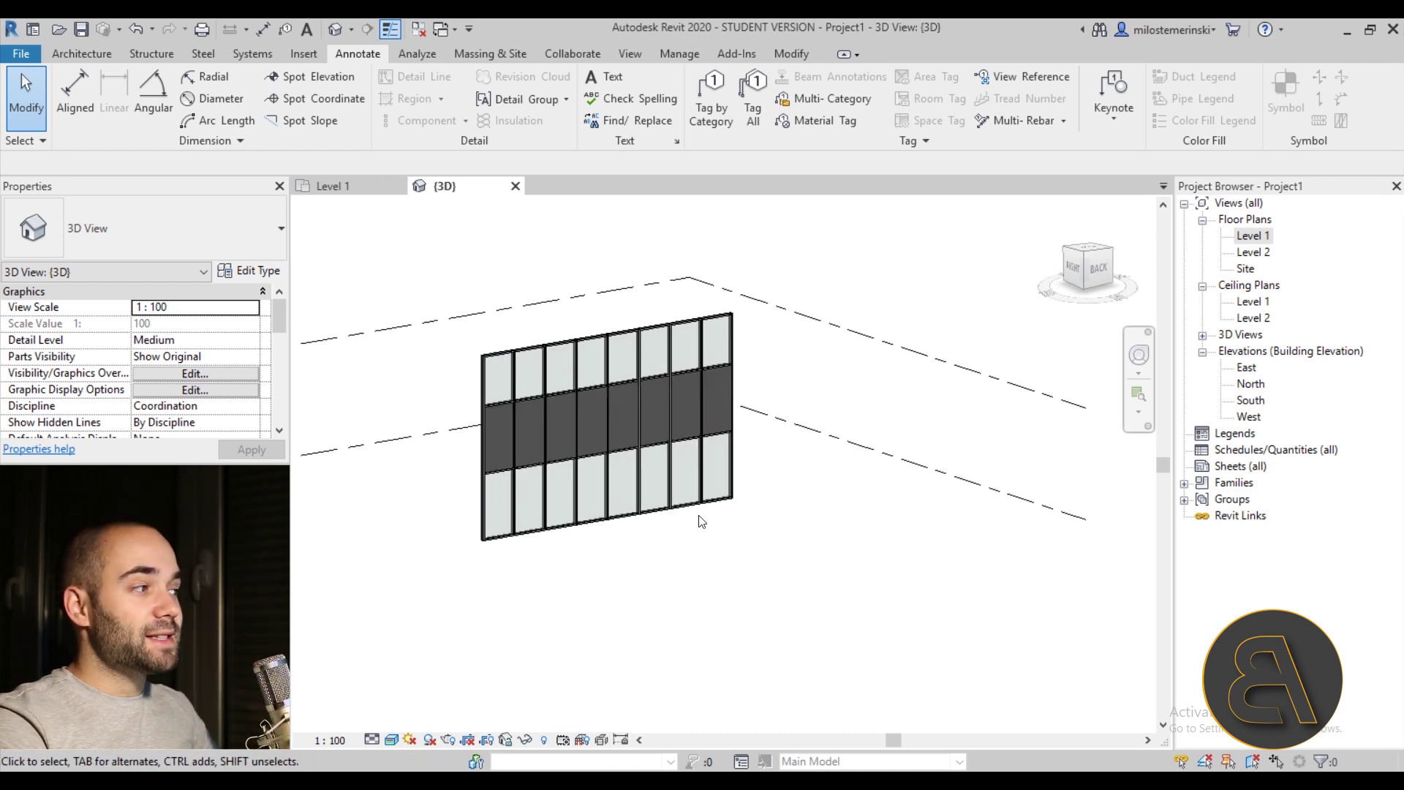
Create a new legend view with the name Legend 1 and a scale of 1:50.
{"action": "middle_click_drag", "start_coordinate": [761, 577], "coordinate": [734, 567]}
{"action": "middle_click_drag", "start_coordinate": [613, 590], "coordinate": [586, 568]}
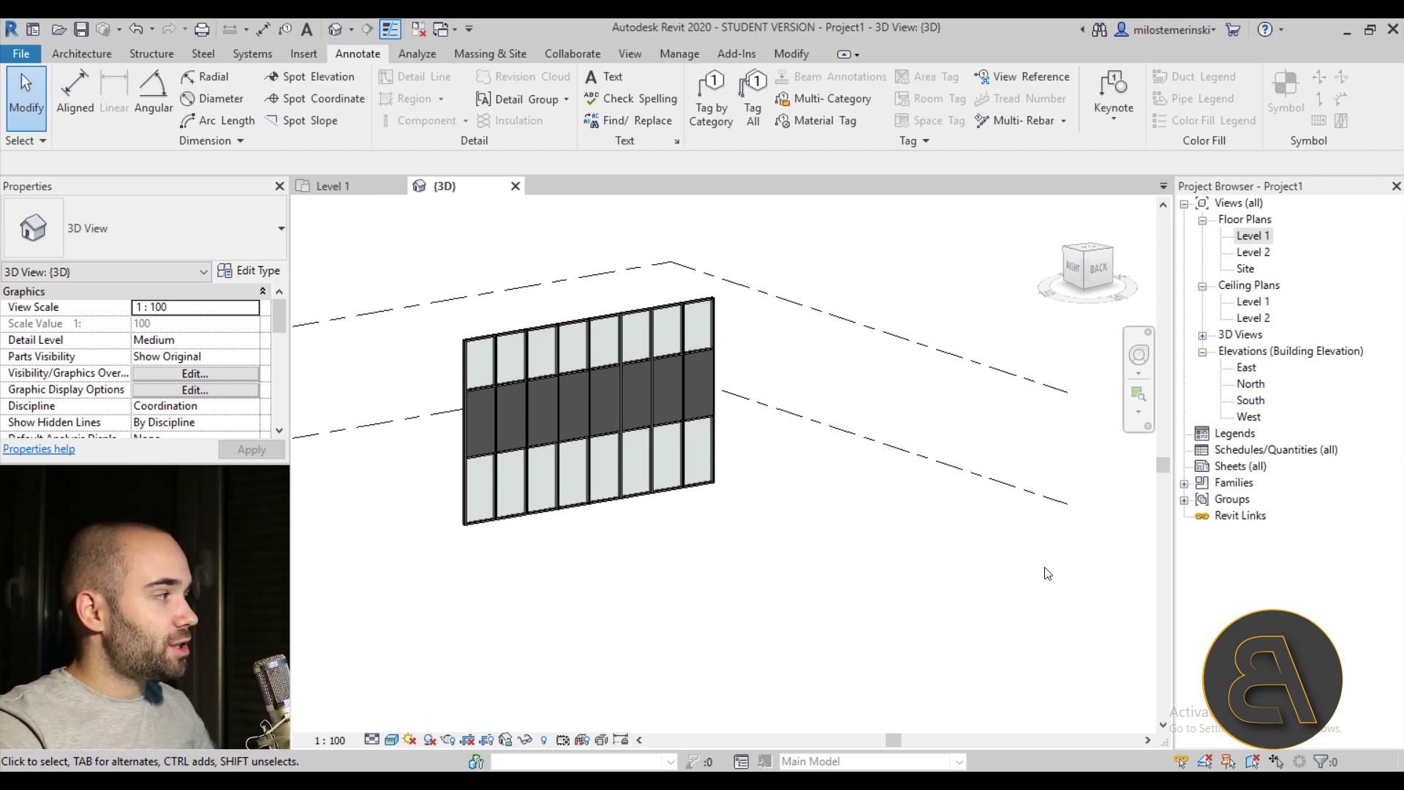
{"action": "left_click", "coordinate": [1229, 436]}
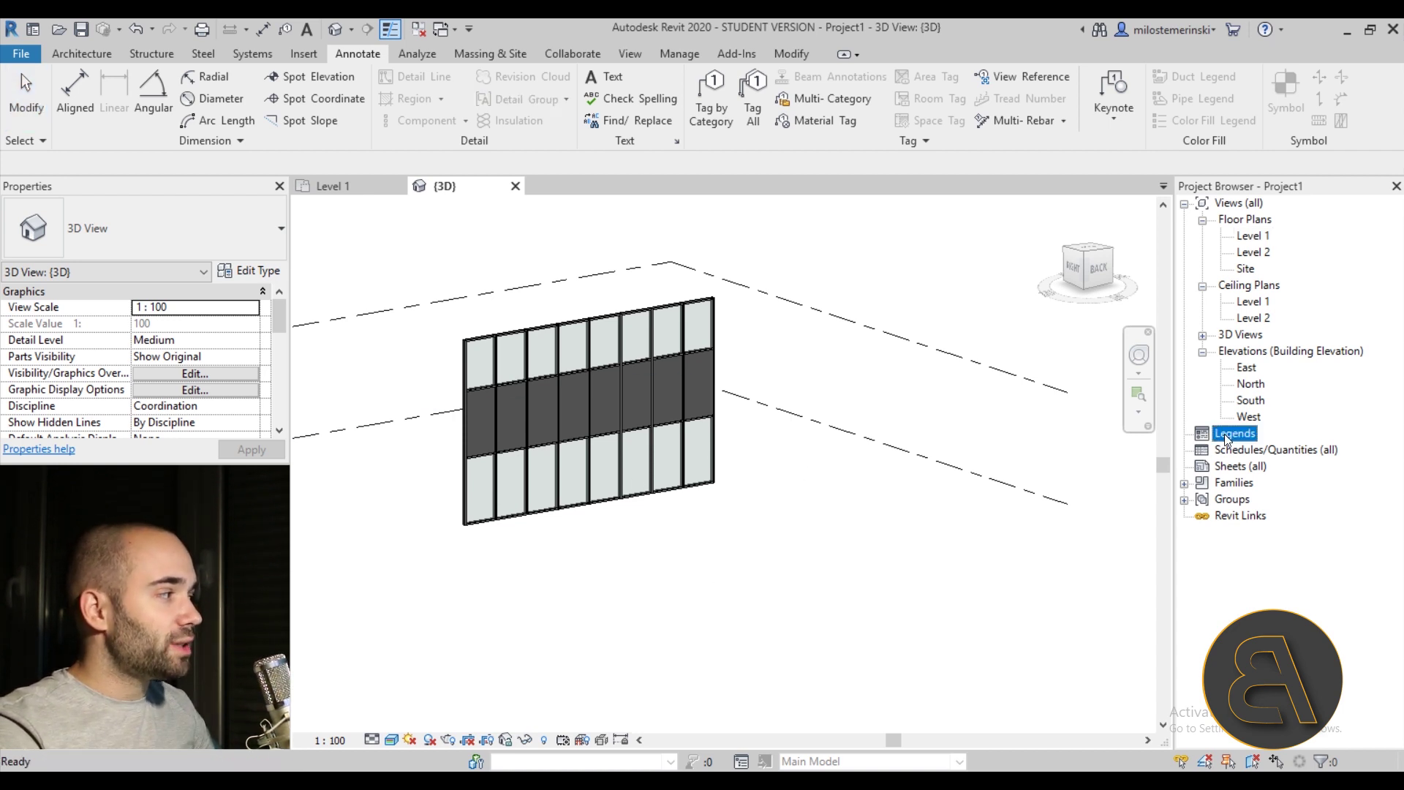
{"action": "right_click", "coordinate": [1227, 437]}
{"action": "left_click", "coordinate": [1280, 445]}
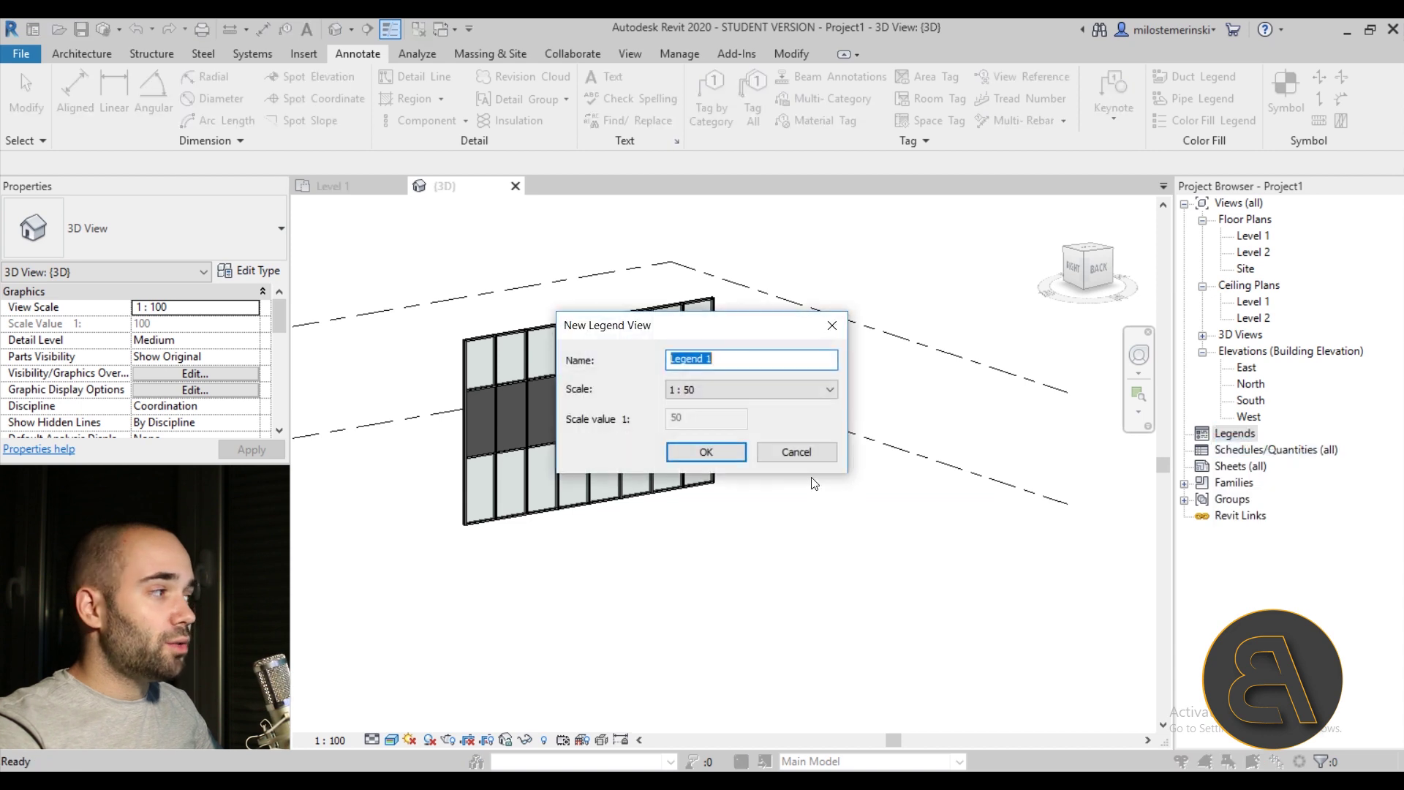
{"action": "left_click", "coordinate": [707, 451]}
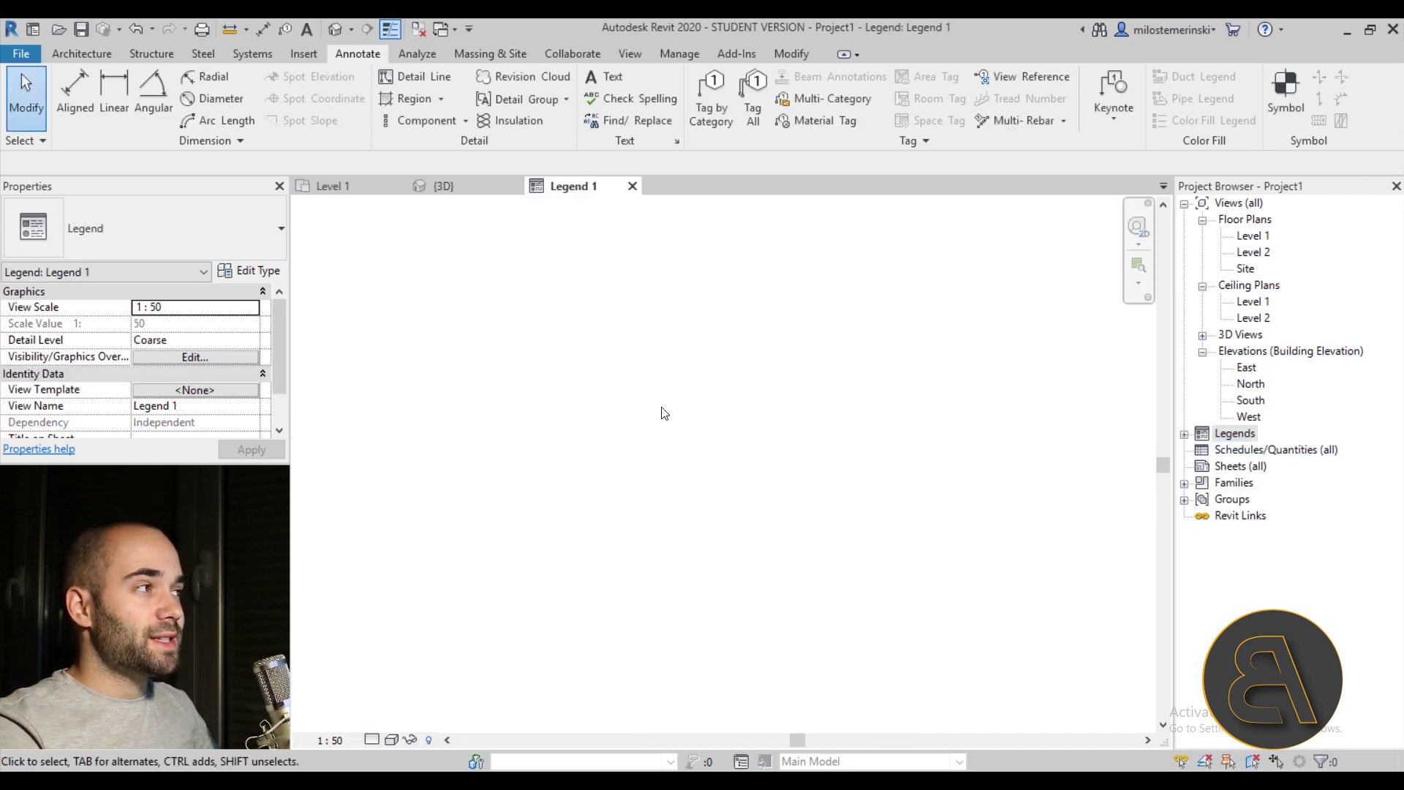
Import the image Untitled-1.png from the Desktop, place it in the middle of the legend view, and clear the selection.
{"action": "left_click", "coordinate": [301, 56]}
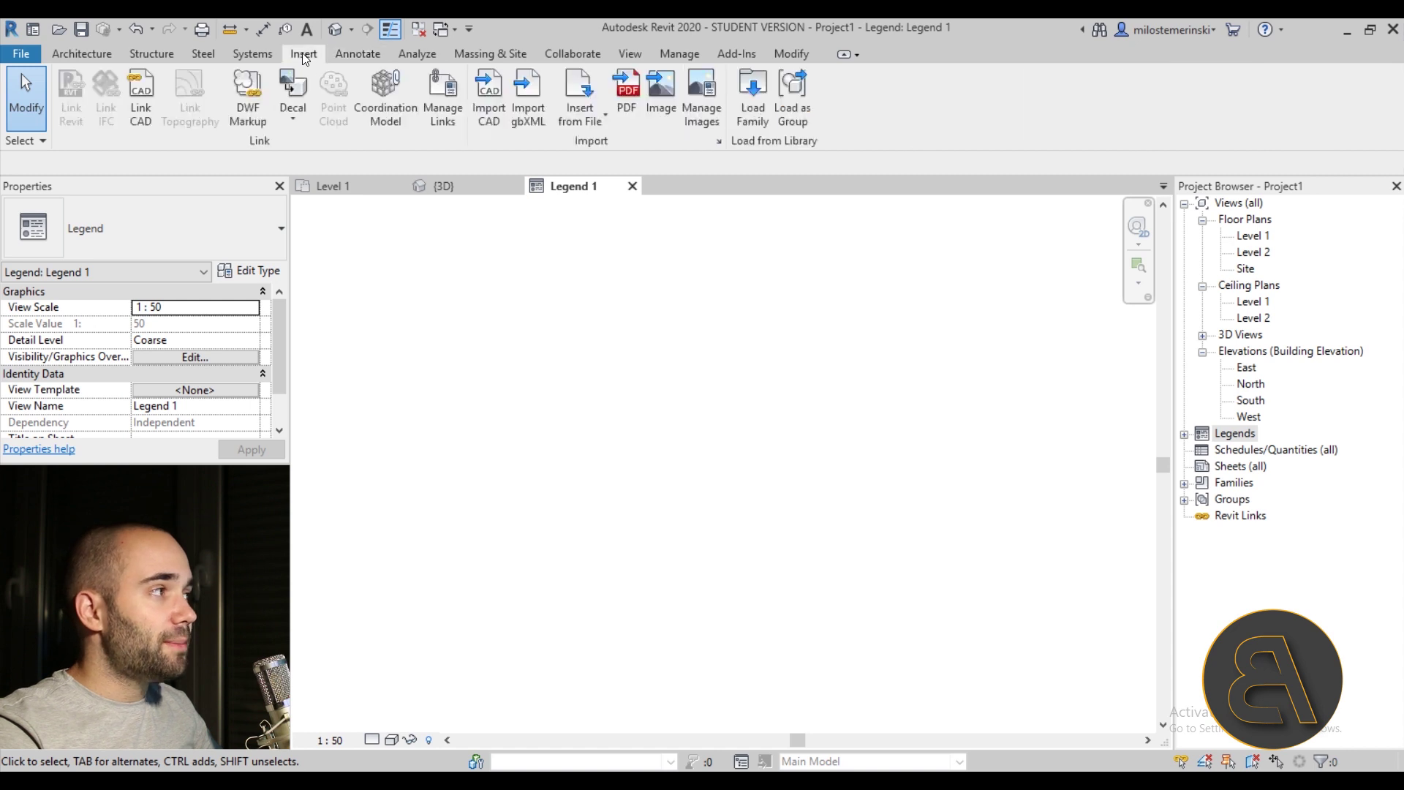
{"action": "left_click", "coordinate": [664, 117]}
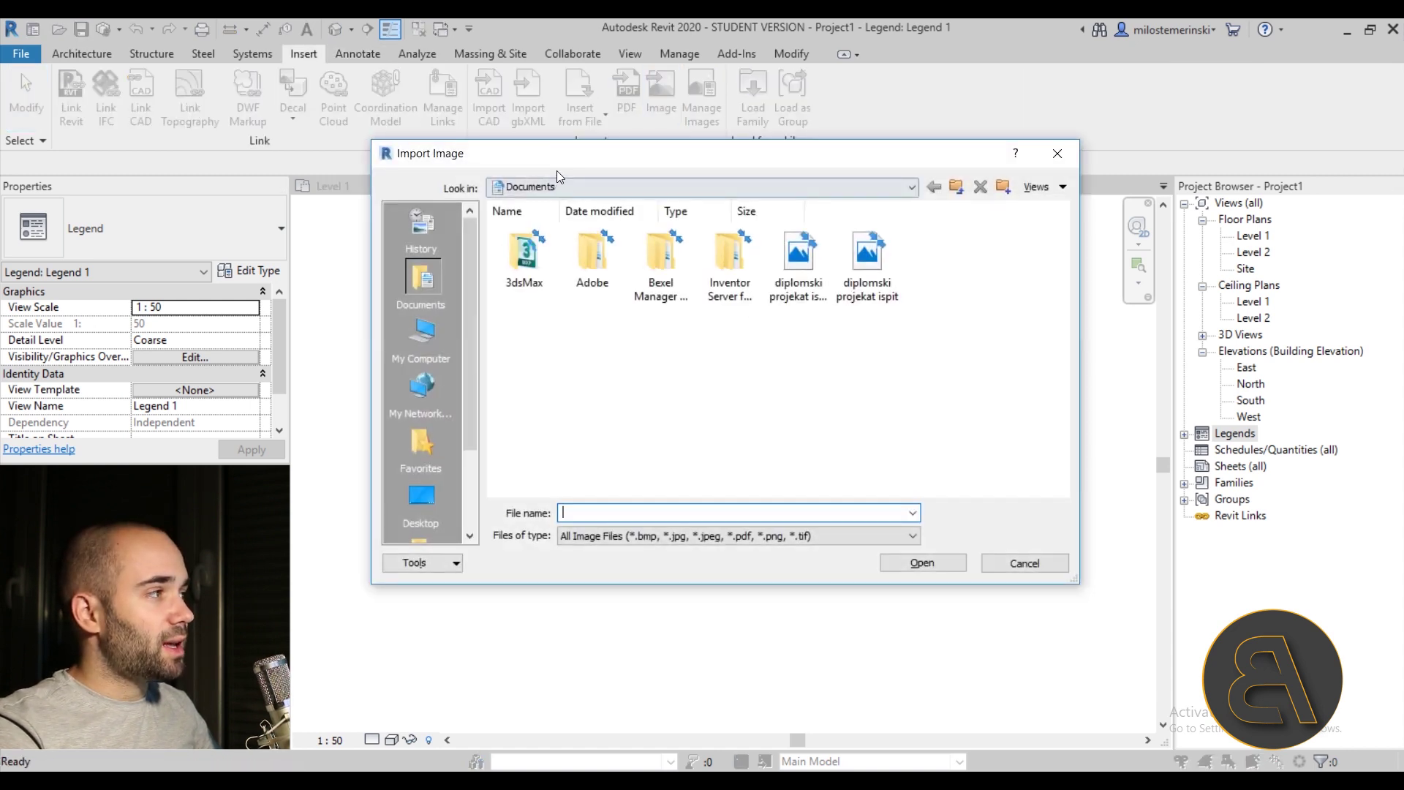
{"action": "left_click", "coordinate": [450, 527]}
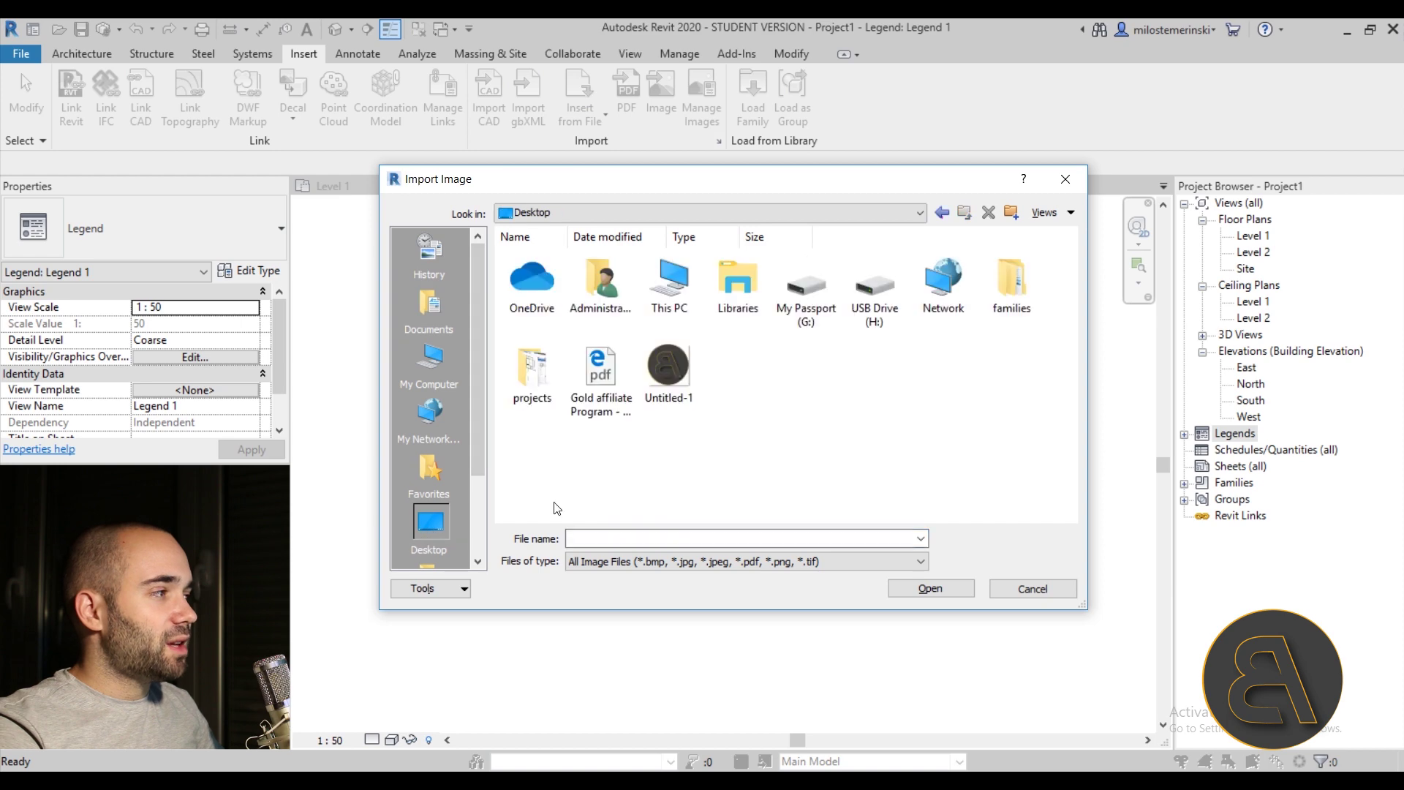
{"action": "left_click", "coordinate": [699, 400]}
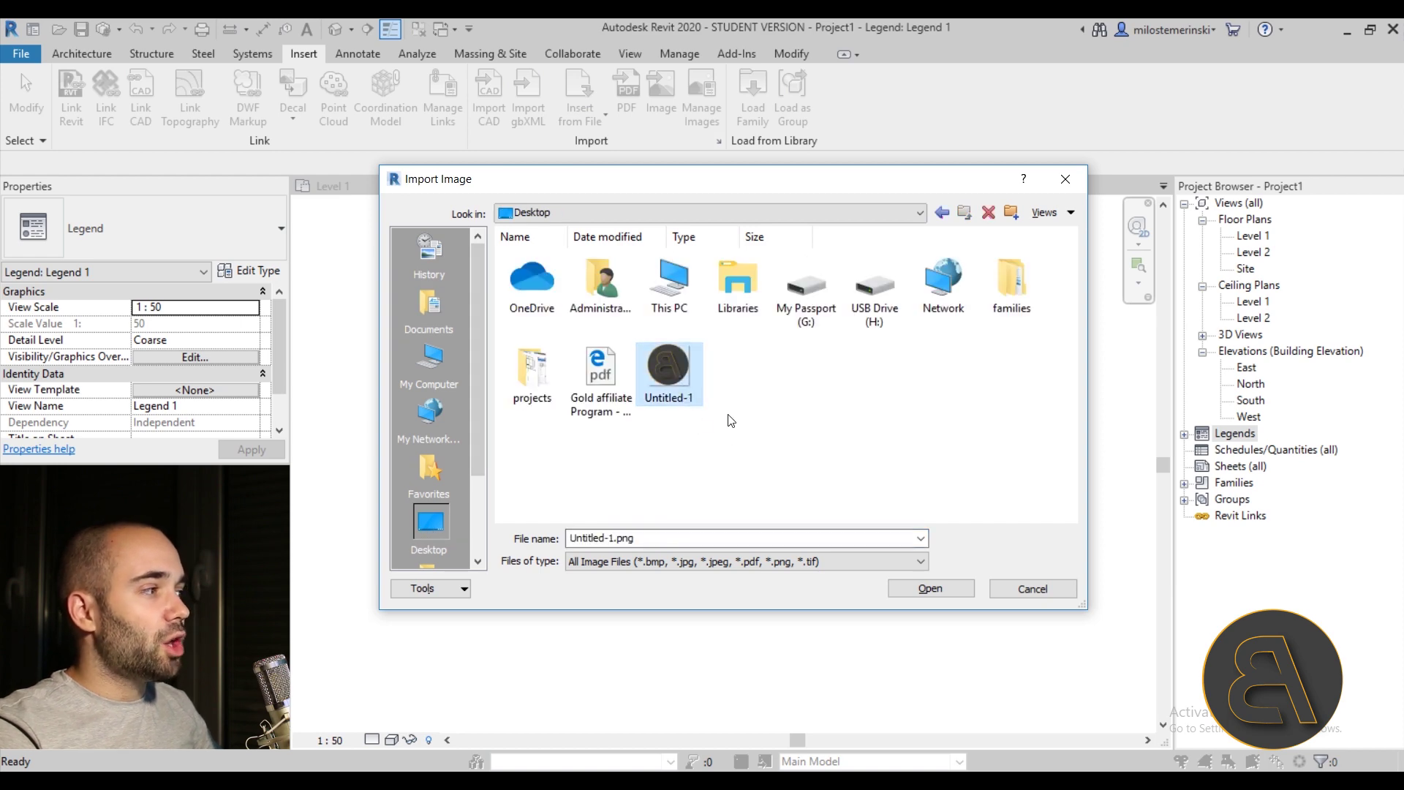
{"action": "left_click", "coordinate": [939, 596]}
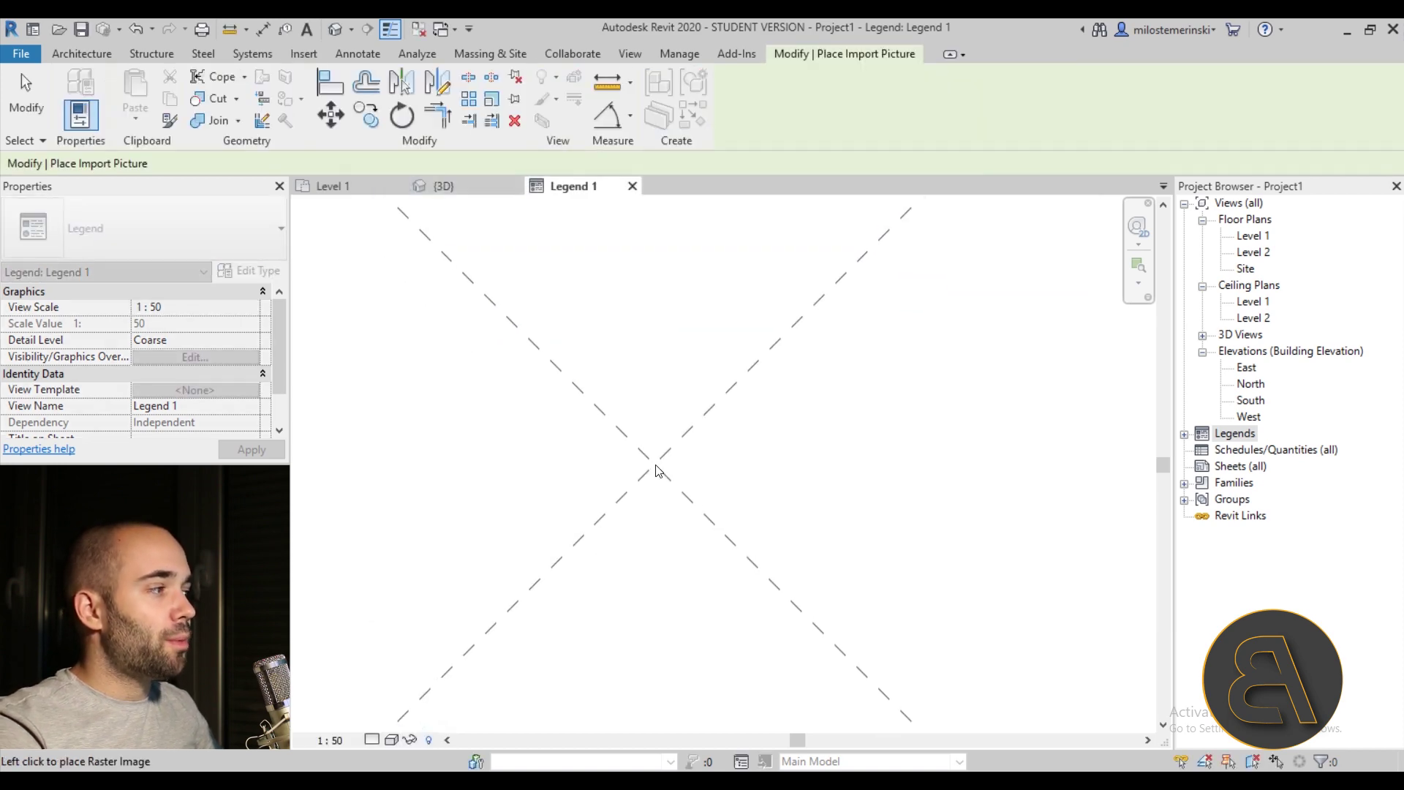
{"action": "left_click", "coordinate": [635, 406]}
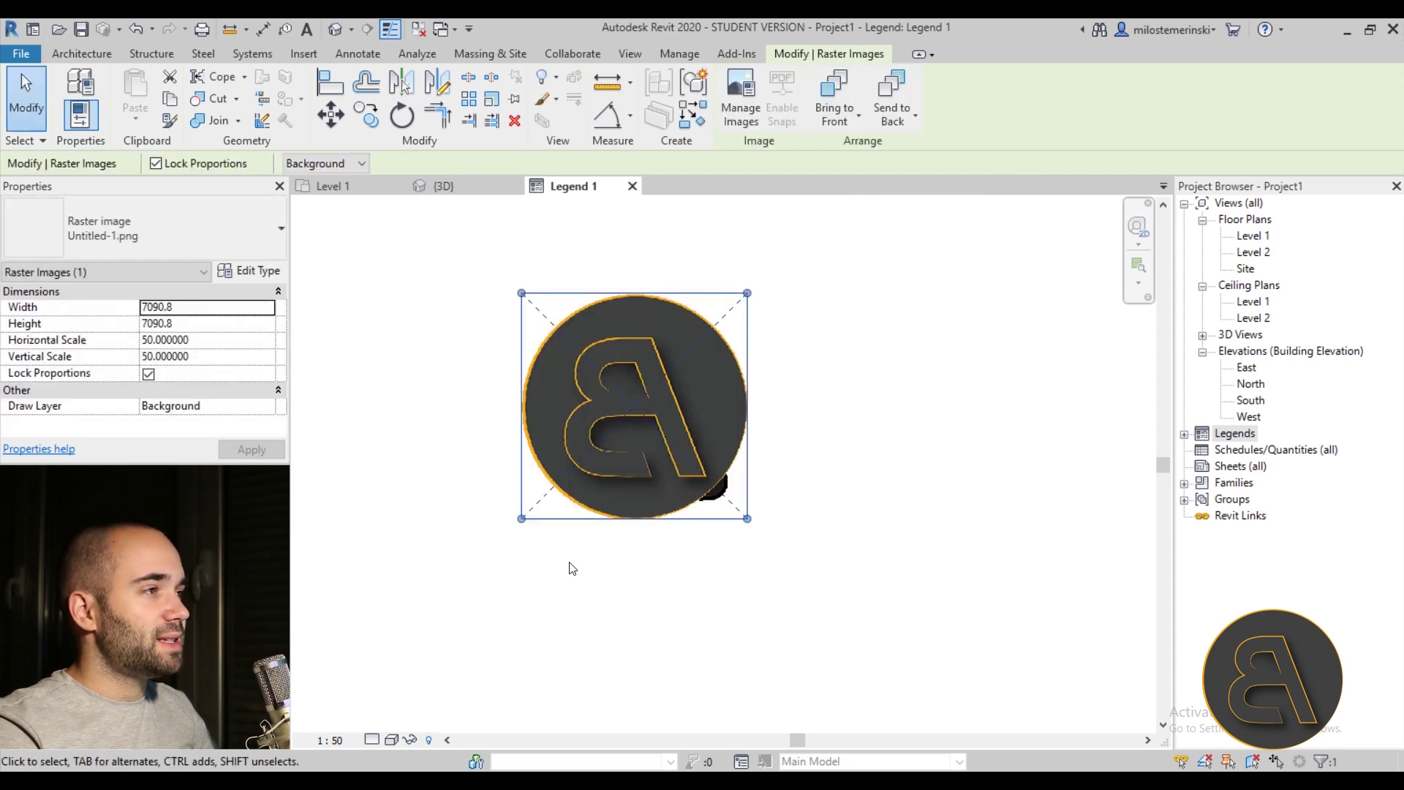
{"action": "left_click", "coordinate": [15, 123]}
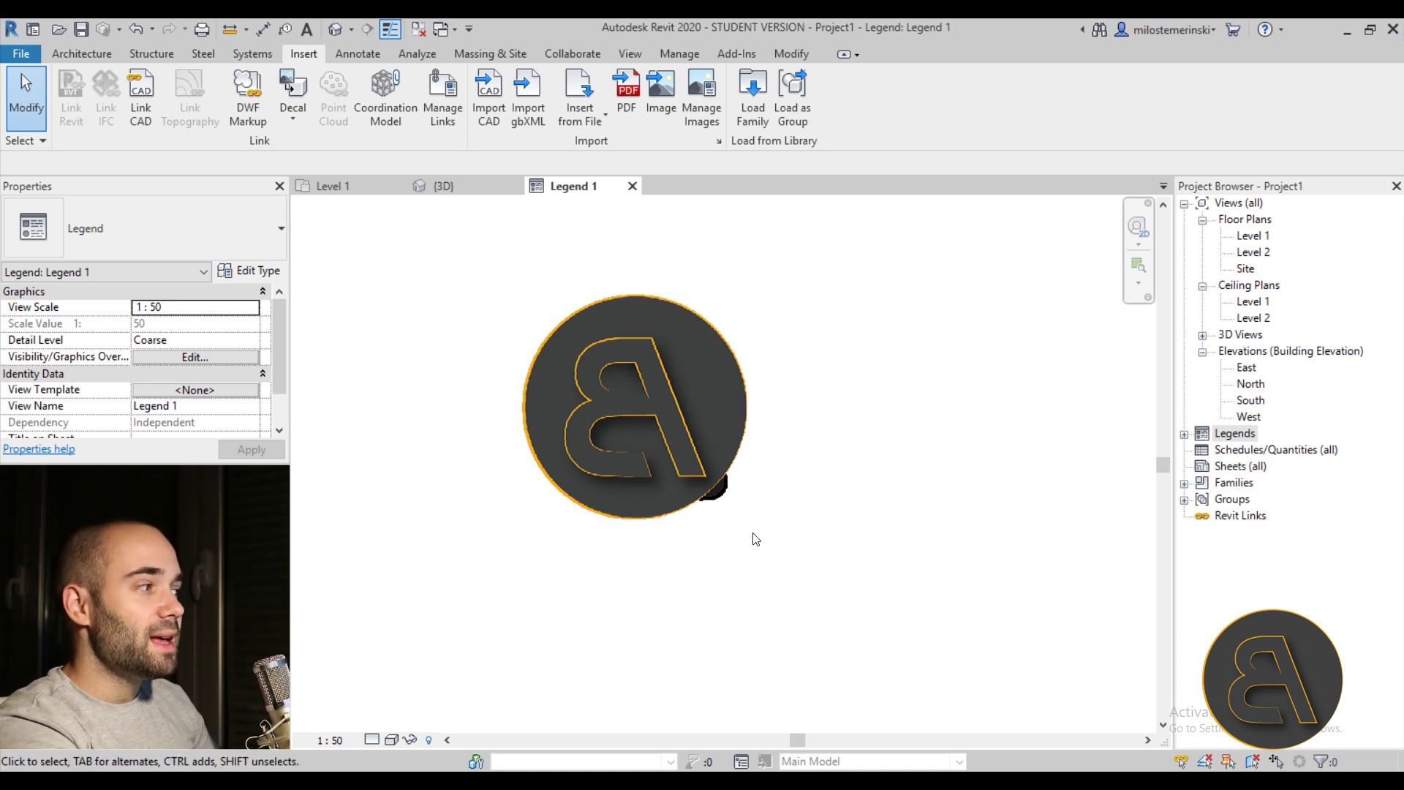
{"action": "left_click", "coordinate": [700, 512]}
{"action": "key", "text": "Escape"}
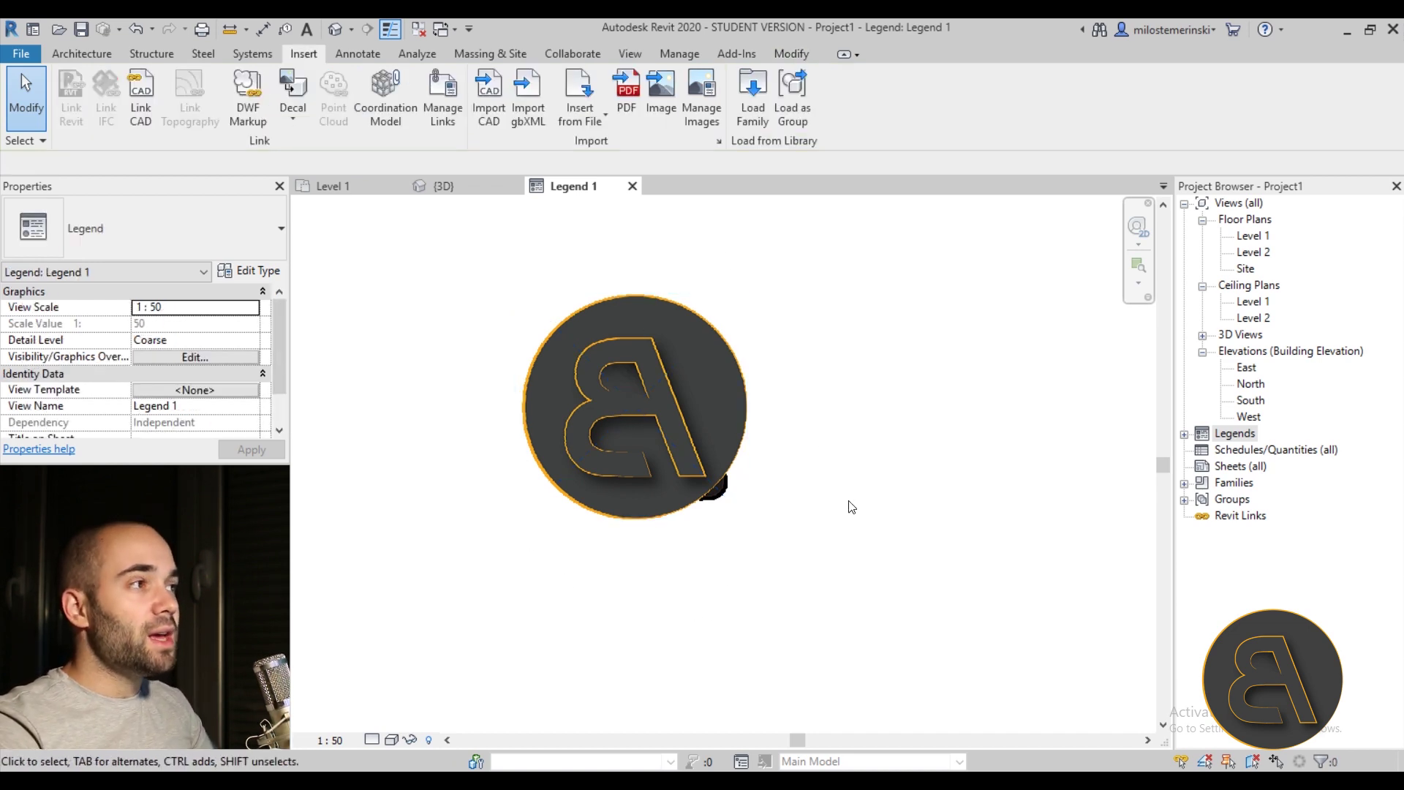
Start saving the project as a new project file on the Desktop, named Balkan Architect Revit Hacks.
{"action": "left_click", "coordinate": [22, 53]}
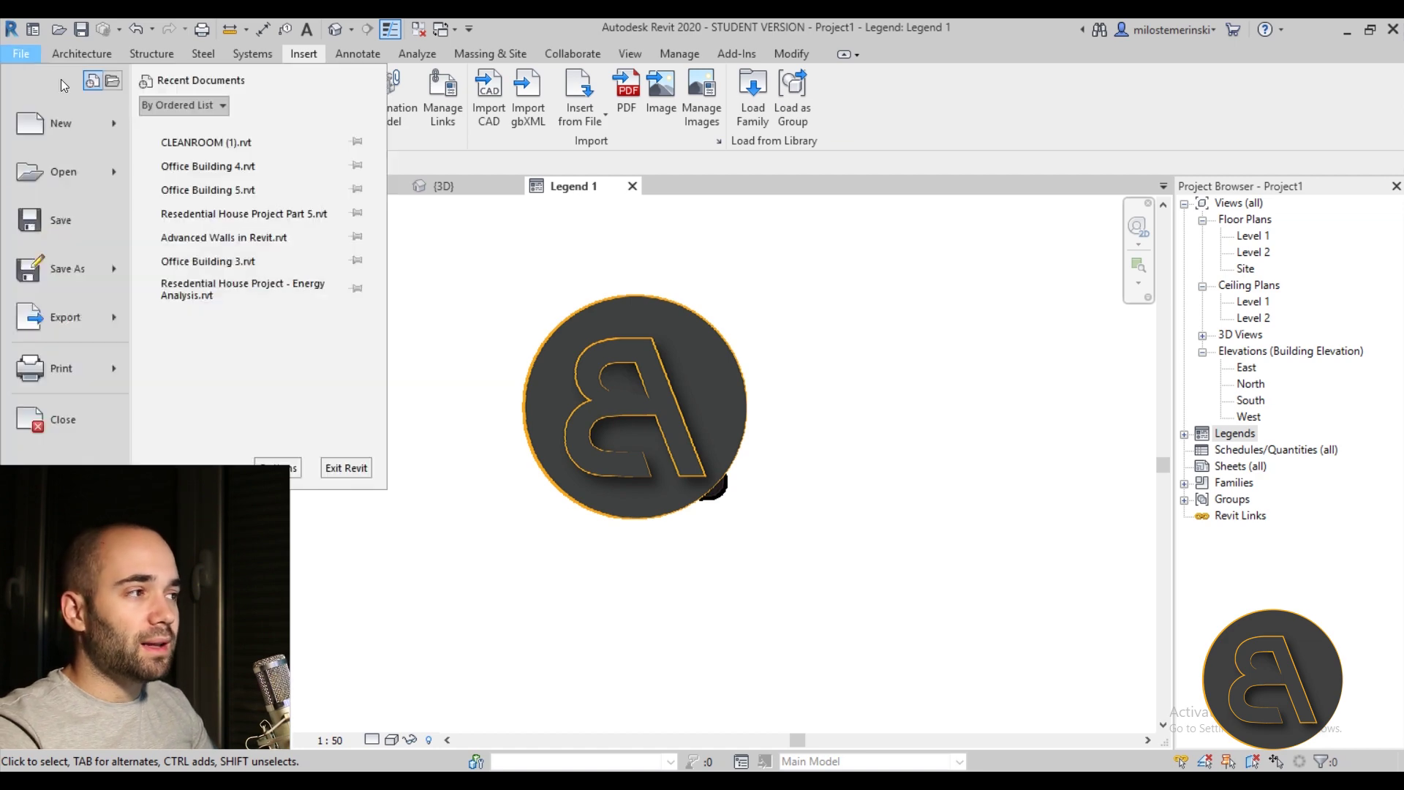
{"action": "mouse_move", "coordinate": [78, 279]}
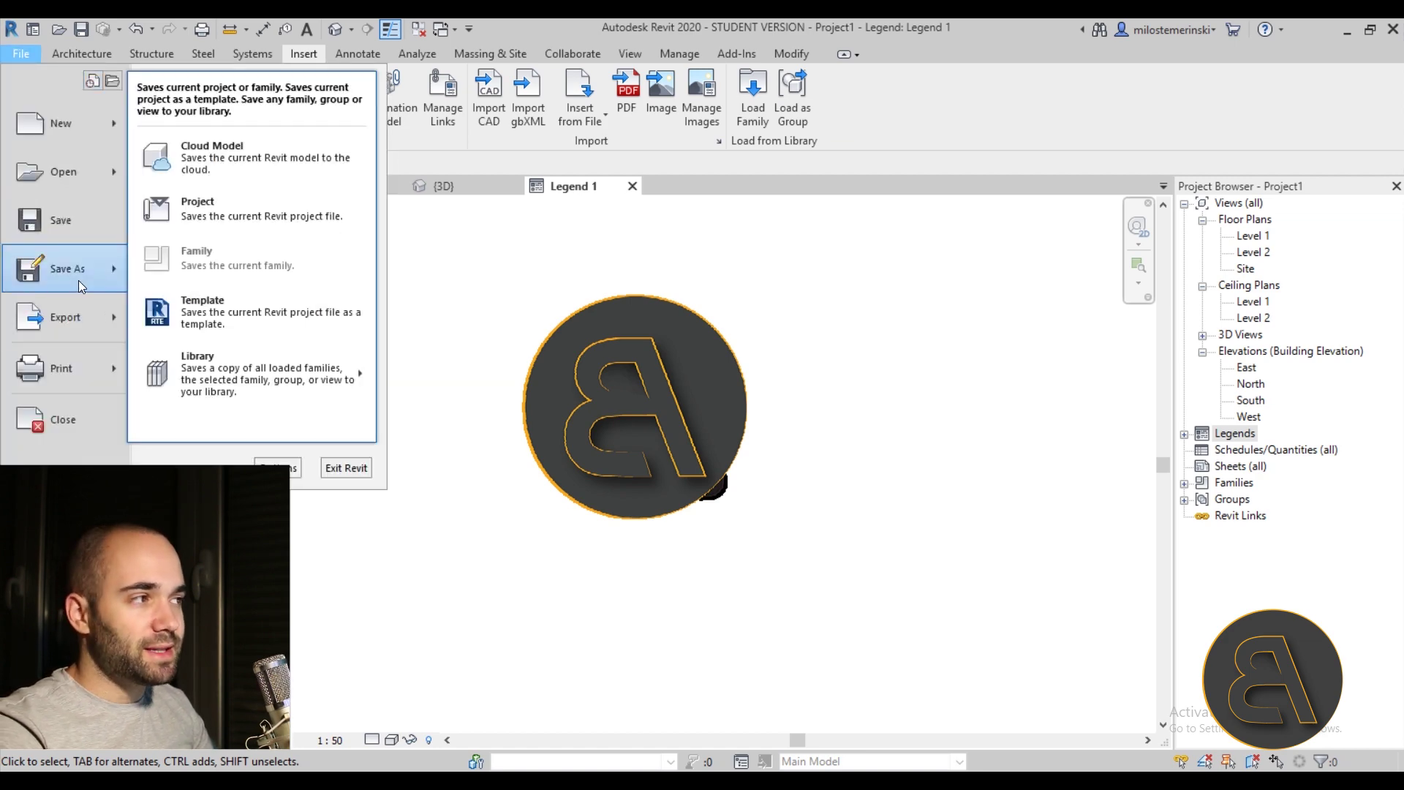
{"action": "left_click", "coordinate": [162, 219]}
{"action": "left_click_drag", "start_coordinate": [526, 193], "coordinate": [632, 158]}
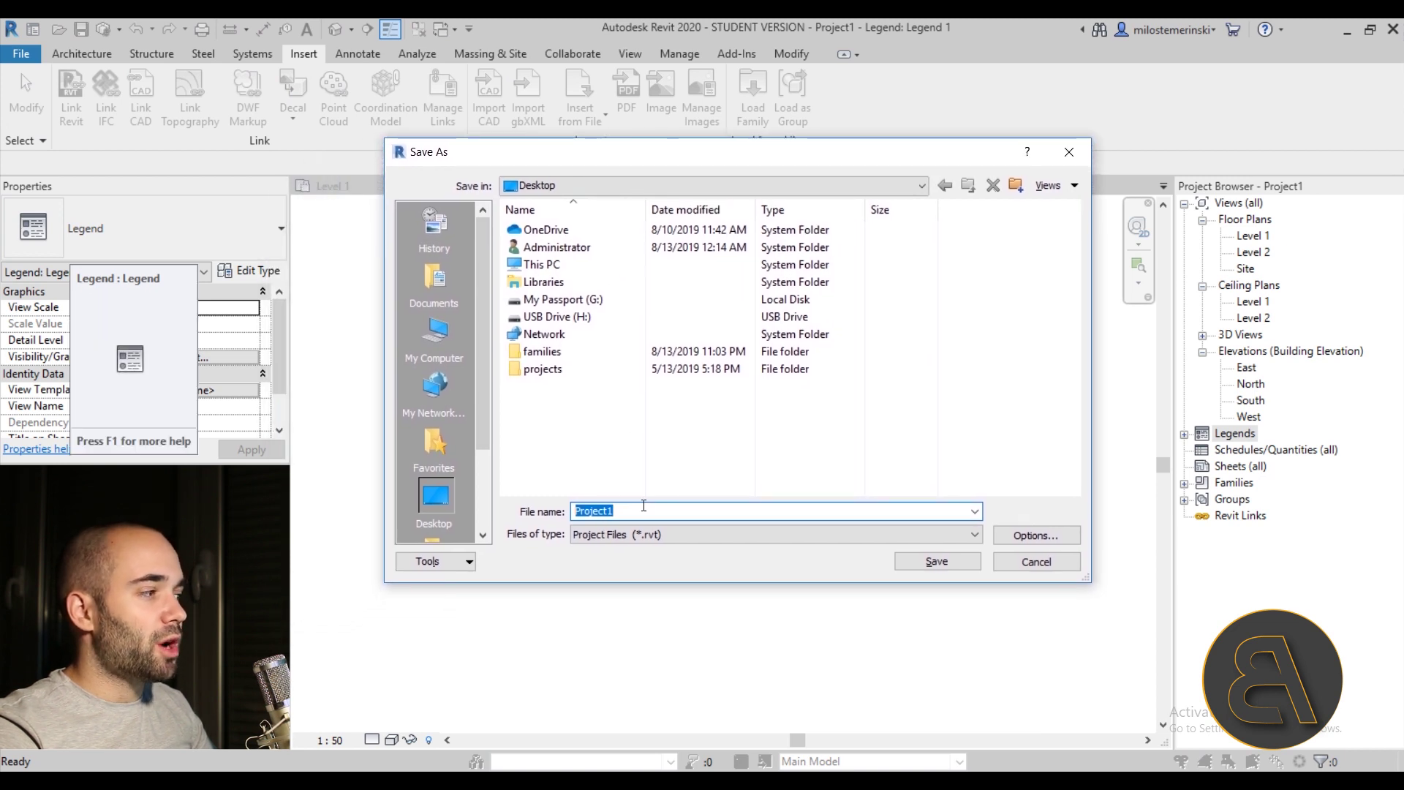
{"action": "key", "text": "BackSpace"}
{"action": "type", "text": "Bal"}
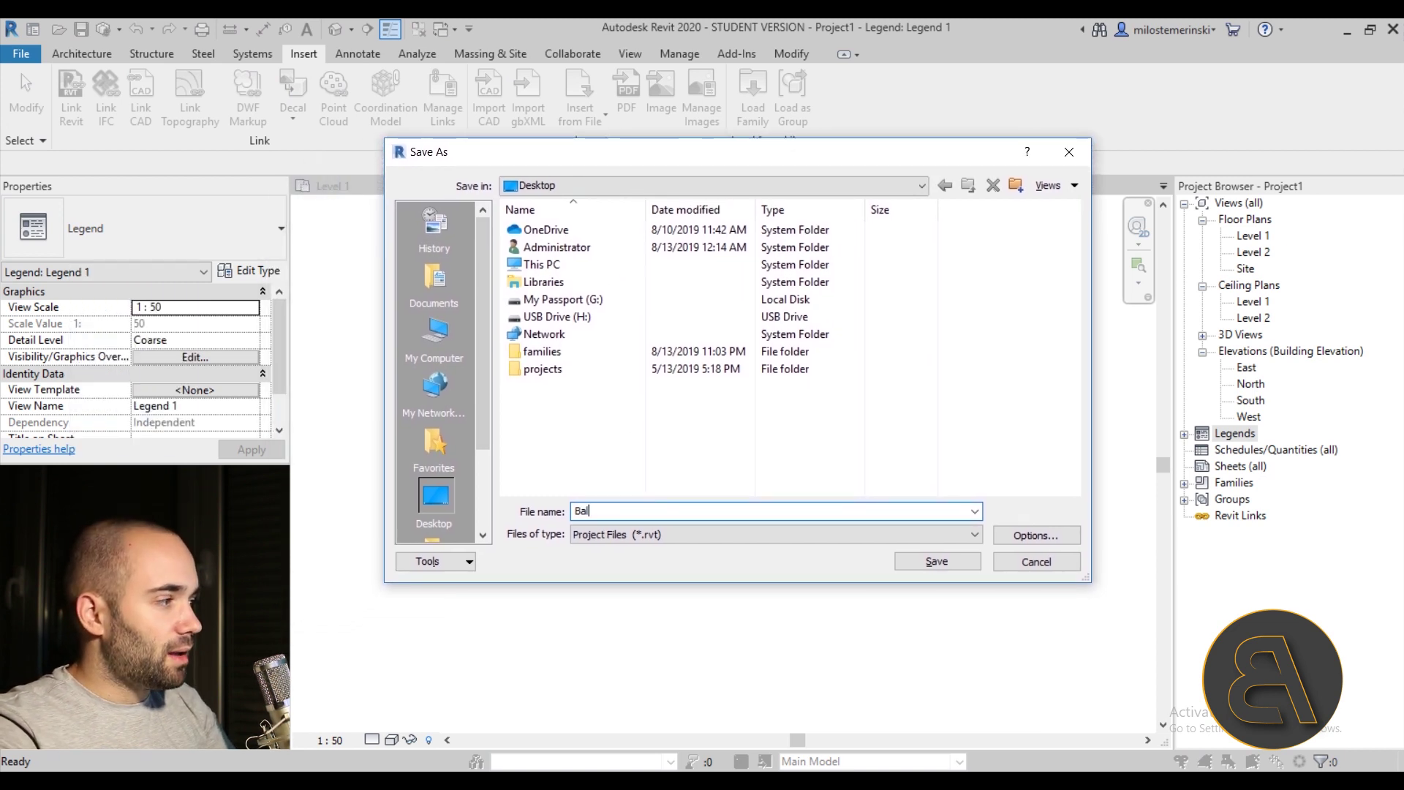
{"action": "type", "text": "kan Arc"}
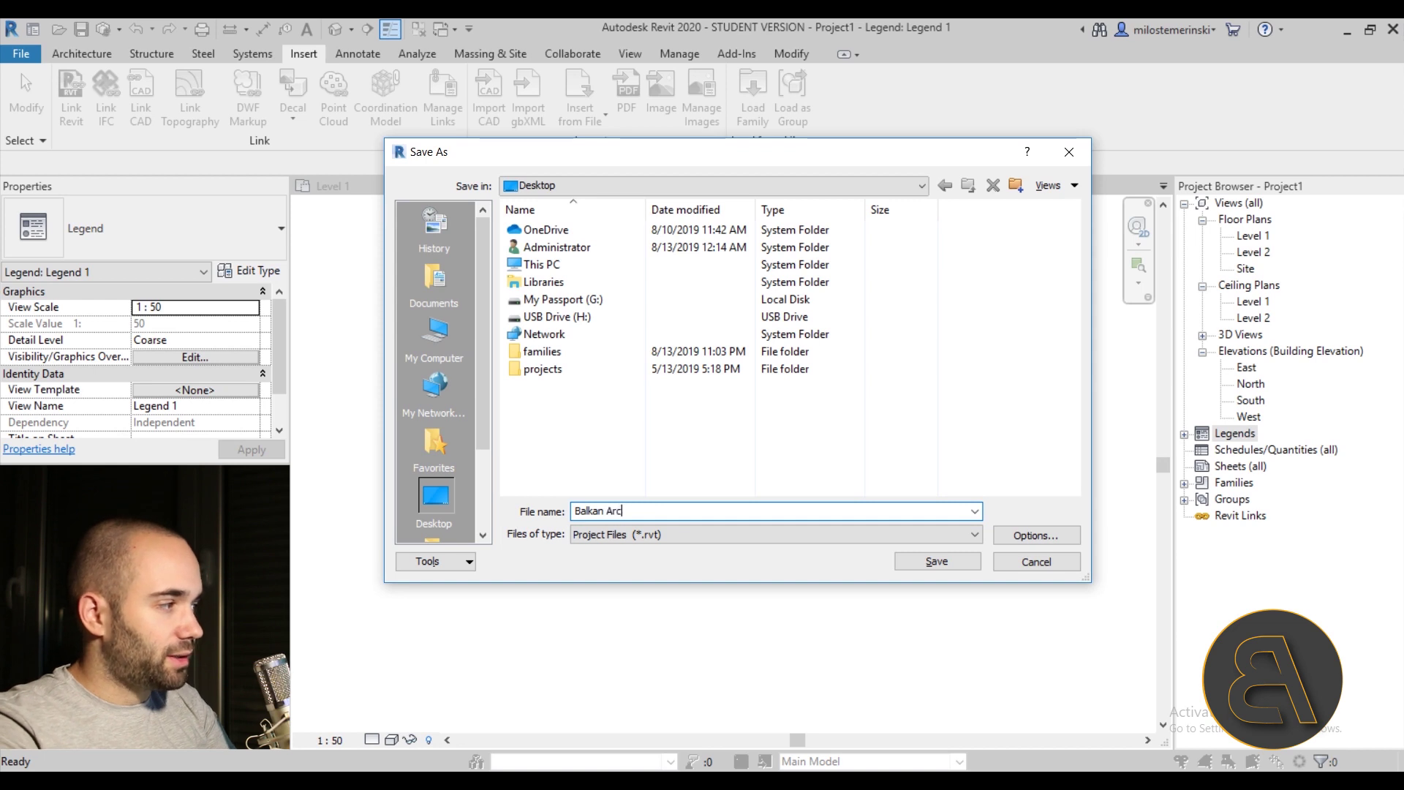
{"action": "type", "text": "hitect Revit Hack"}
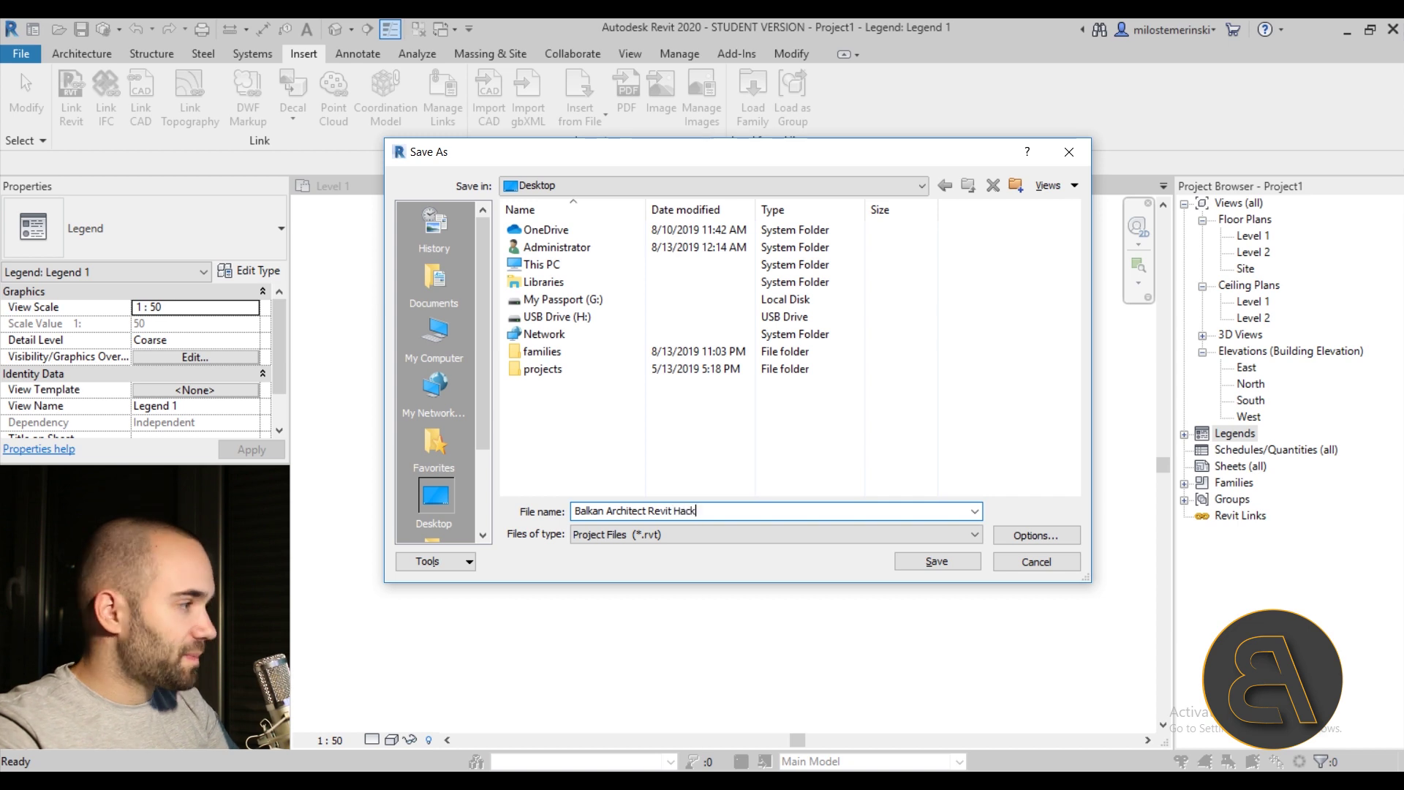
{"action": "type", "text": "s"}
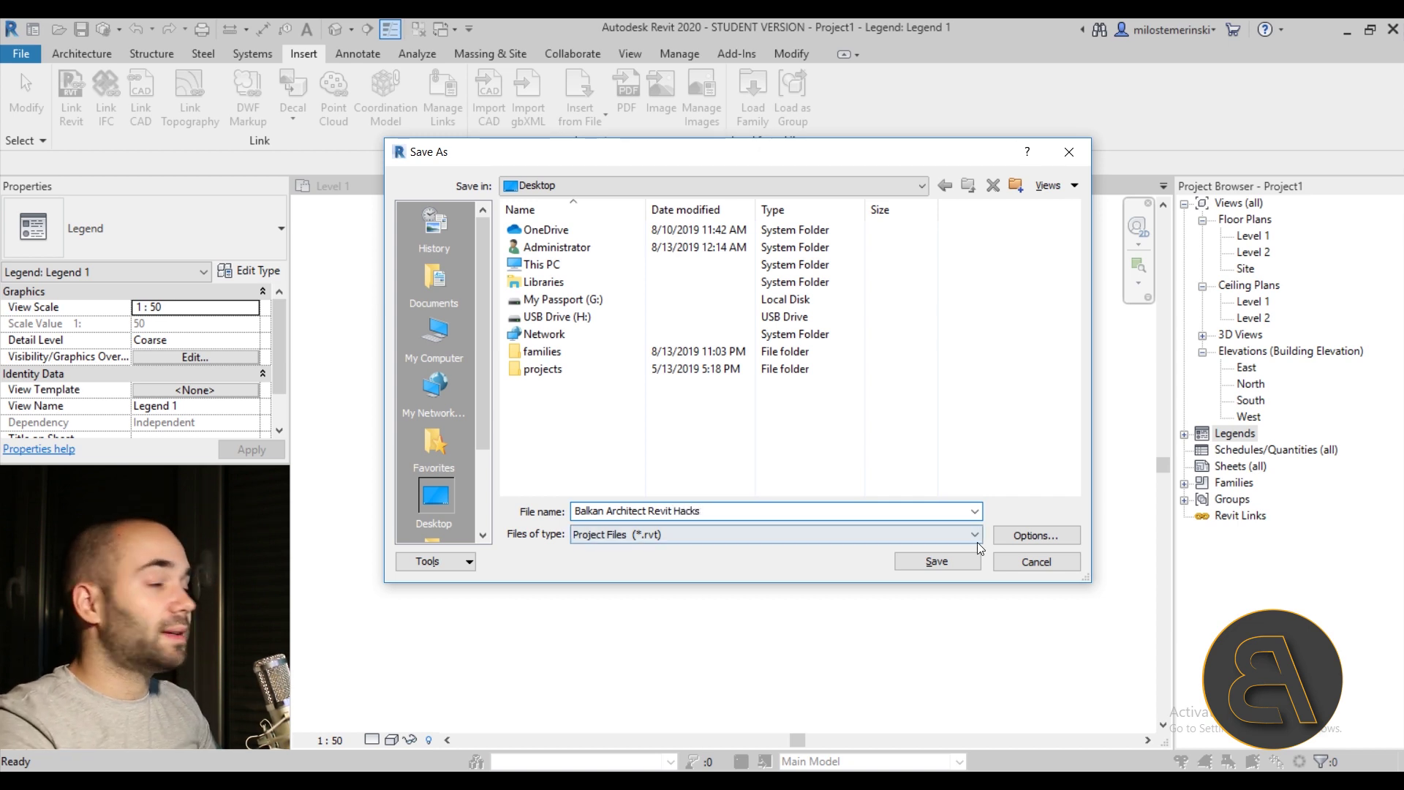
{"action": "left_click_drag", "start_coordinate": [598, 161], "coordinate": [544, 159]}
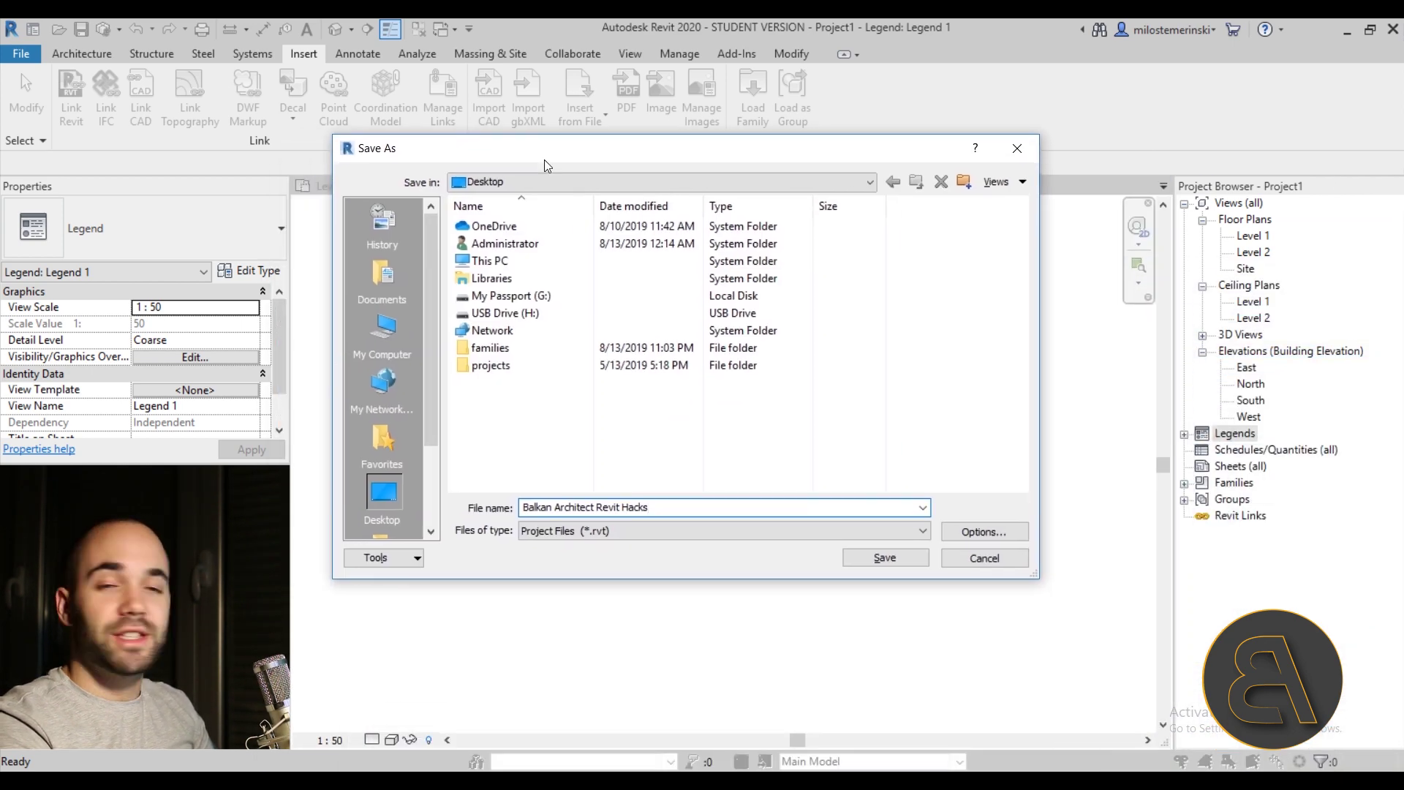
Choose Active view/sheet as the thumbnail preview source in the file save options, and save the project.
{"action": "left_click", "coordinate": [965, 534]}
{"action": "left_click_drag", "start_coordinate": [488, 445], "coordinate": [726, 210]}
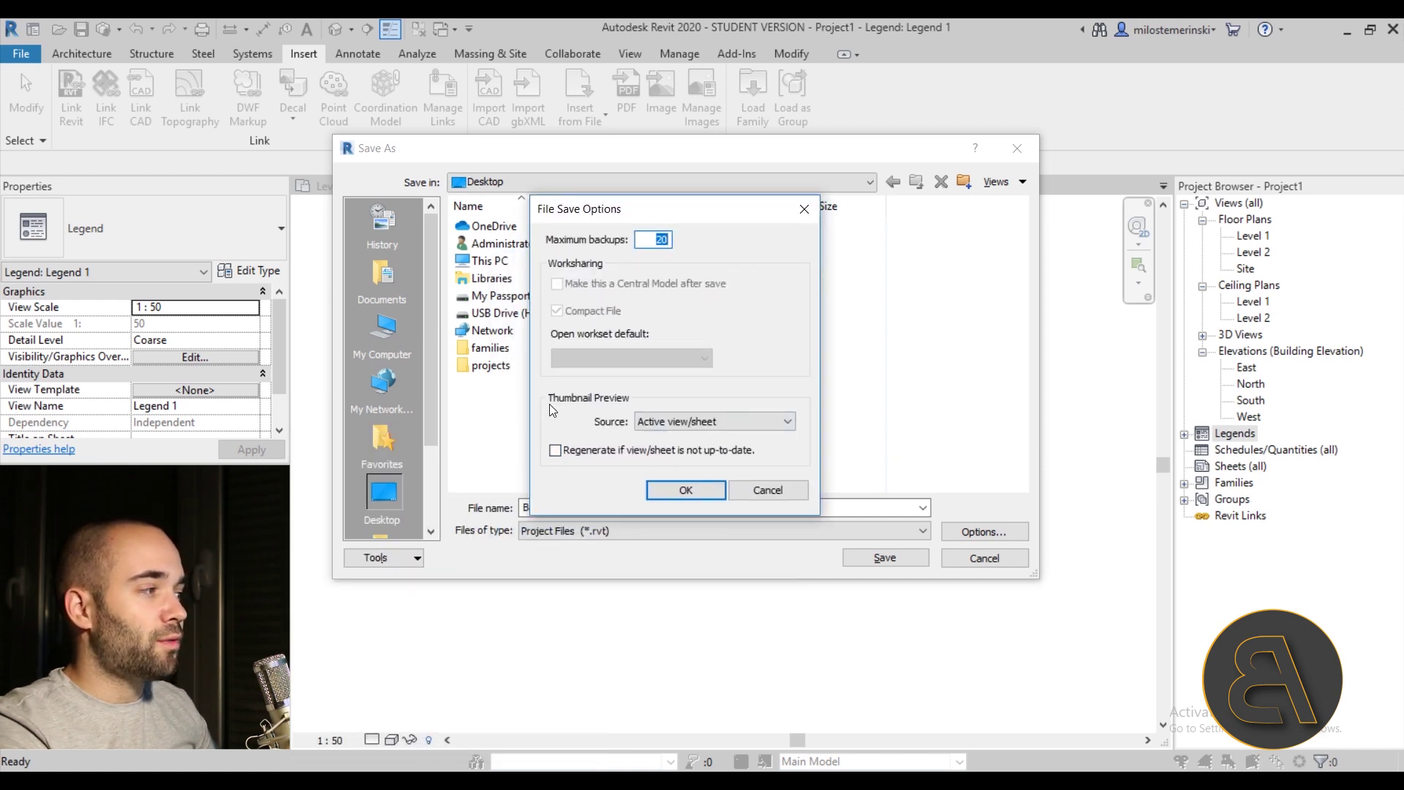
{"action": "left_click", "coordinate": [699, 422]}
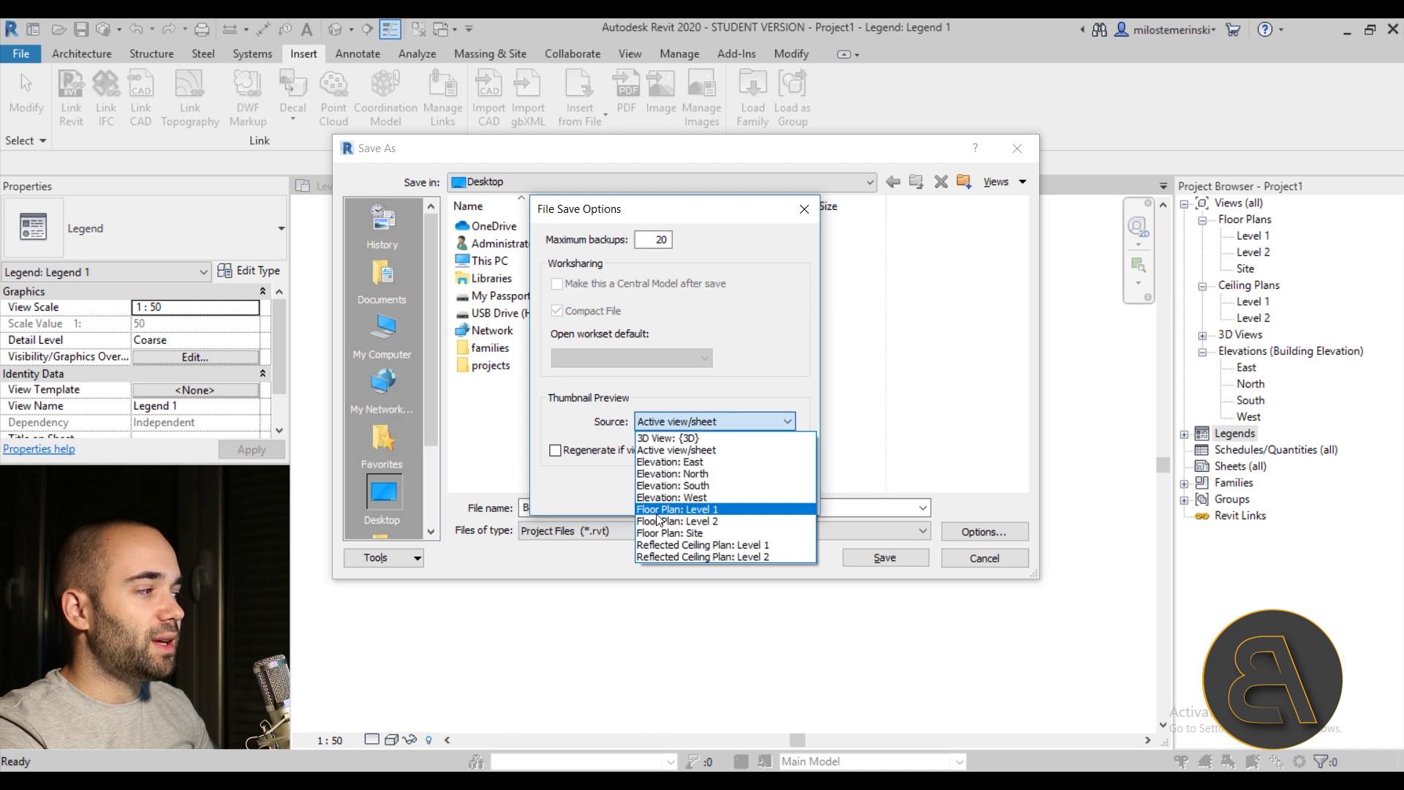
{"action": "left_click", "coordinate": [717, 451]}
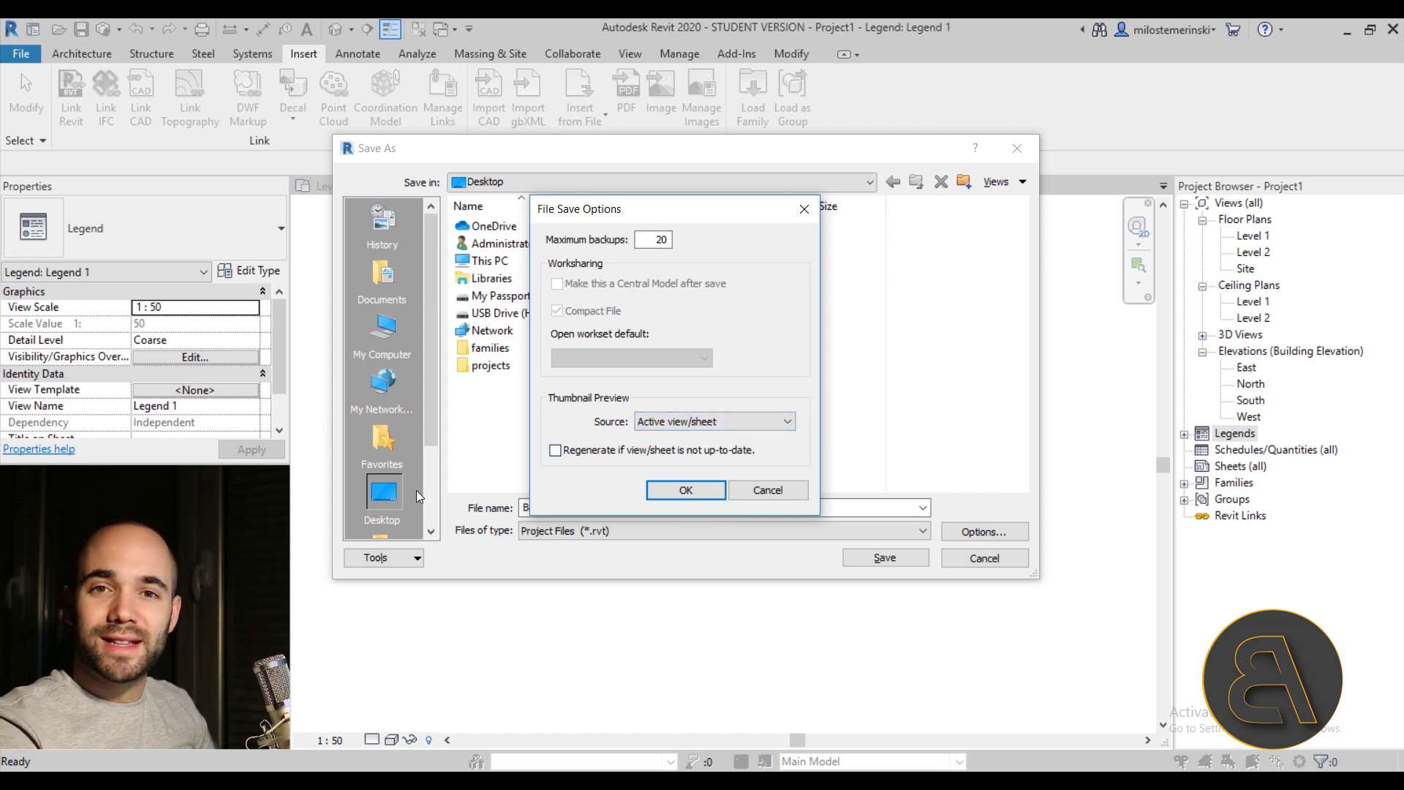
{"action": "left_click", "coordinate": [673, 495]}
{"action": "left_click", "coordinate": [885, 558]}
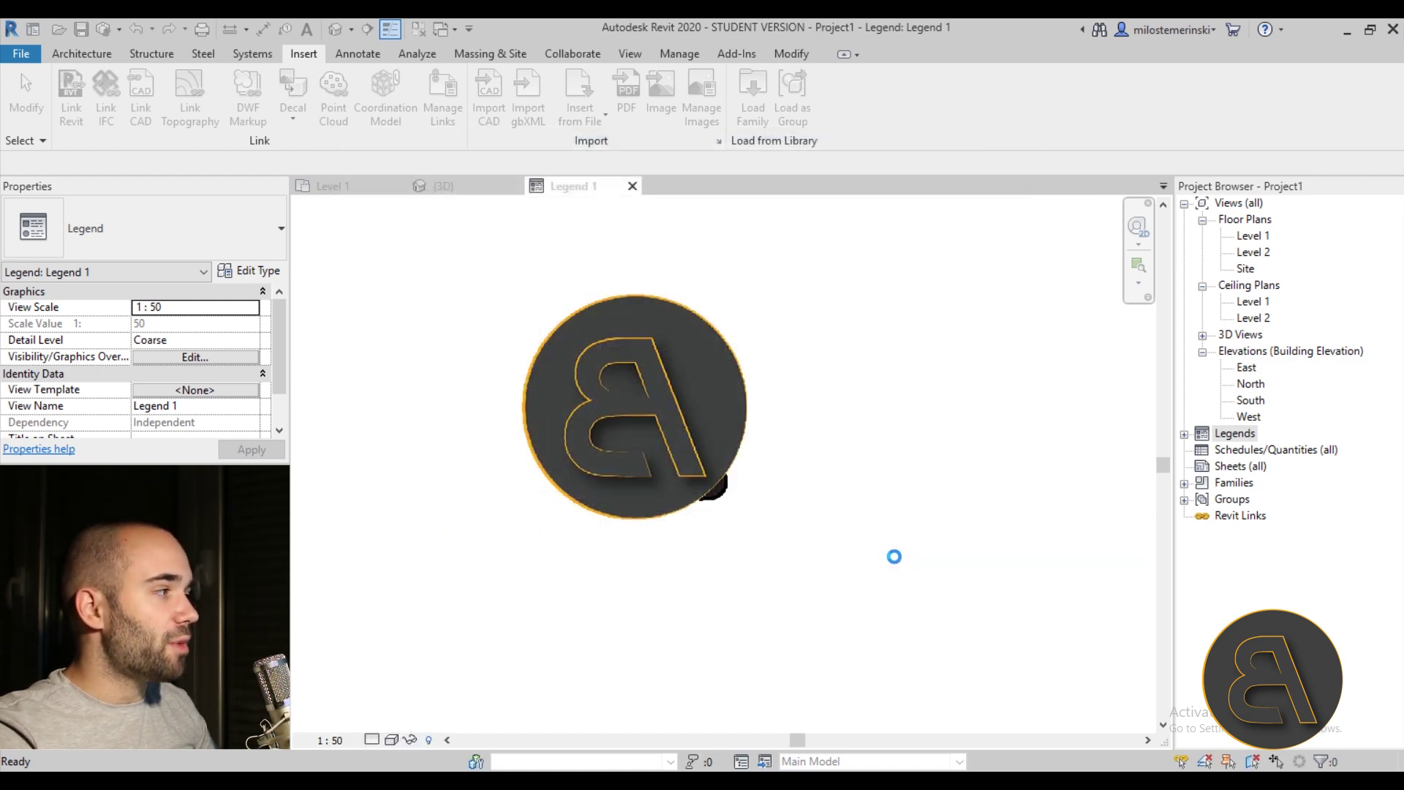
Switch to the Windows desktop and move the Balkan Architect Revit Hacks file to an empty area to examine its thumbnail.
{"action": "left_click", "coordinate": [1349, 34]}
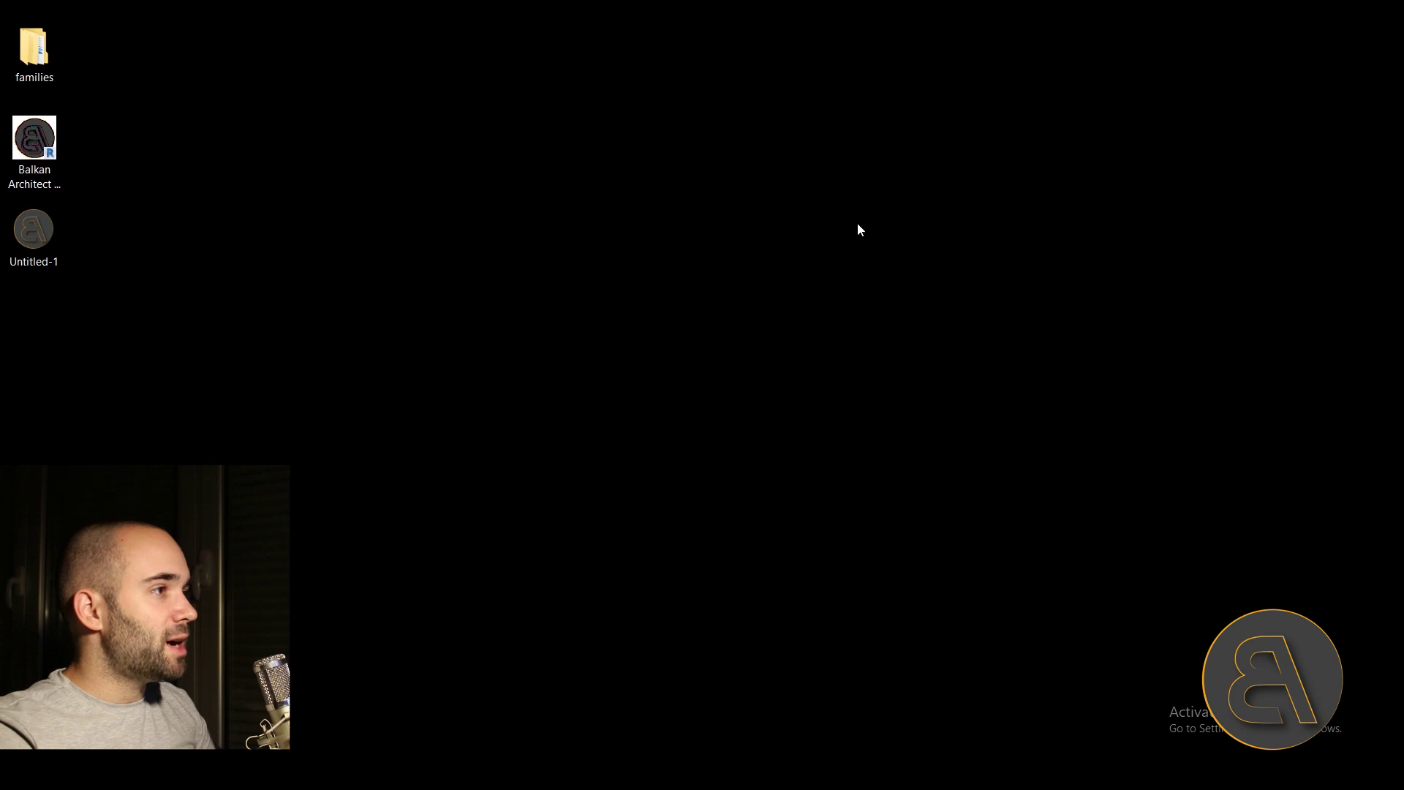
{"action": "left_click_drag", "start_coordinate": [60, 183], "coordinate": [476, 269]}
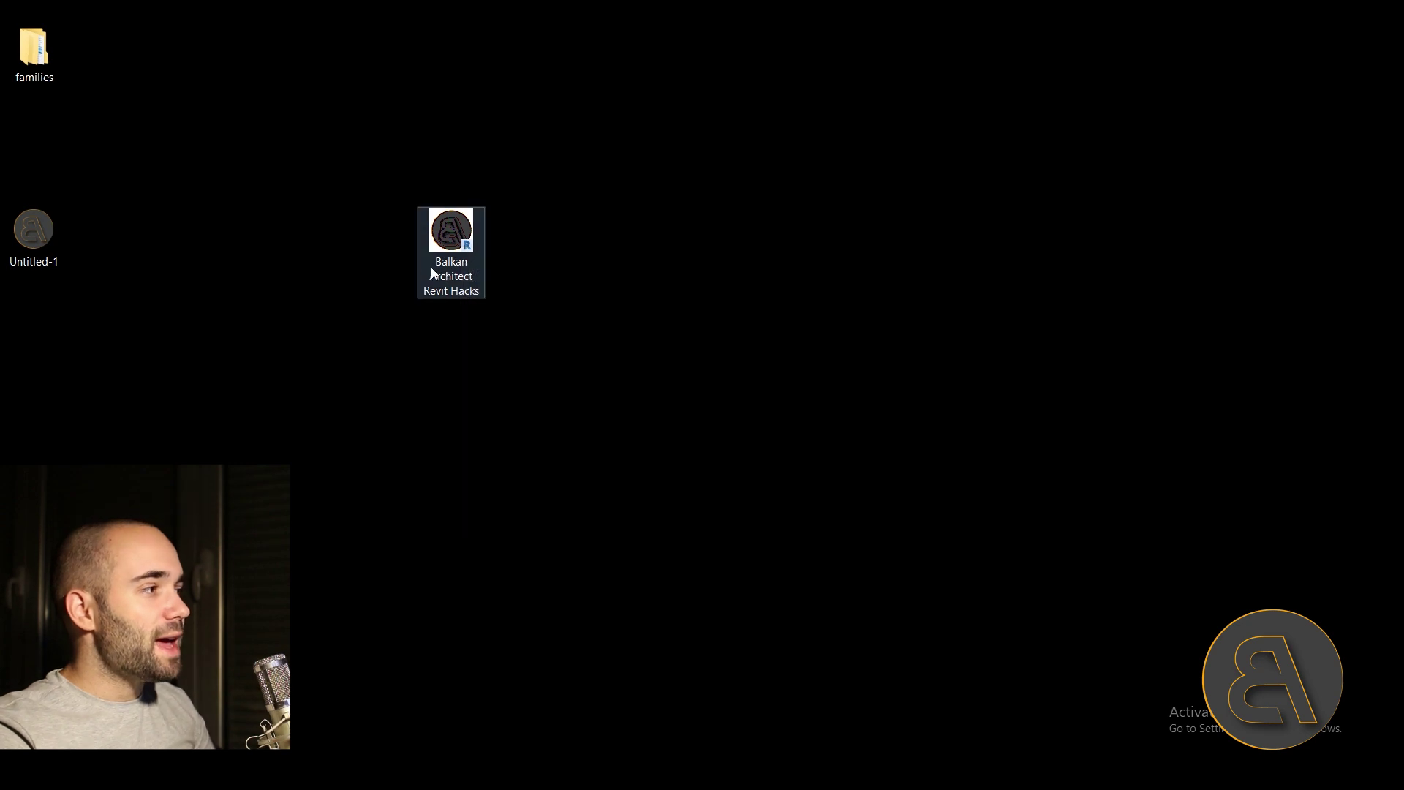
{"action": "left_click", "coordinate": [413, 301]}
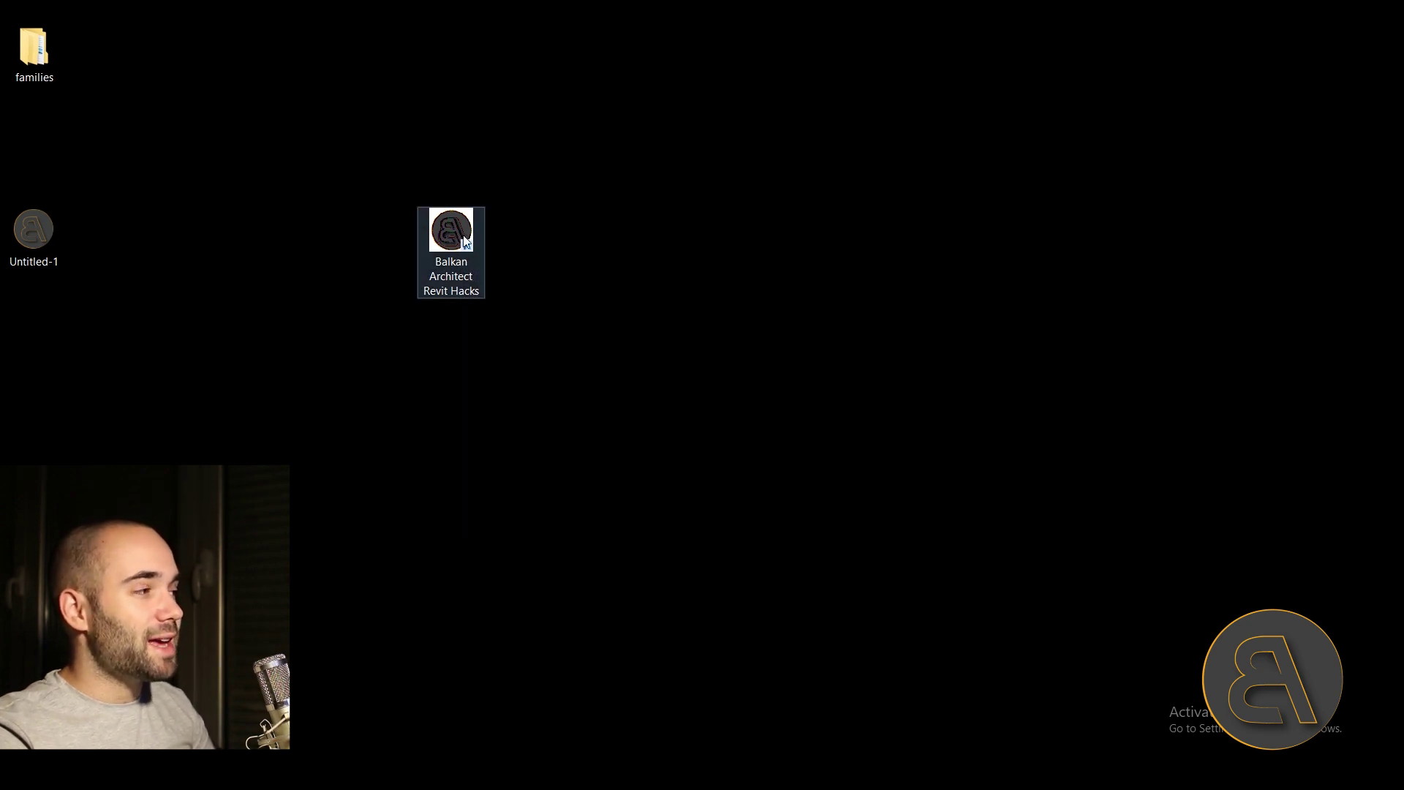